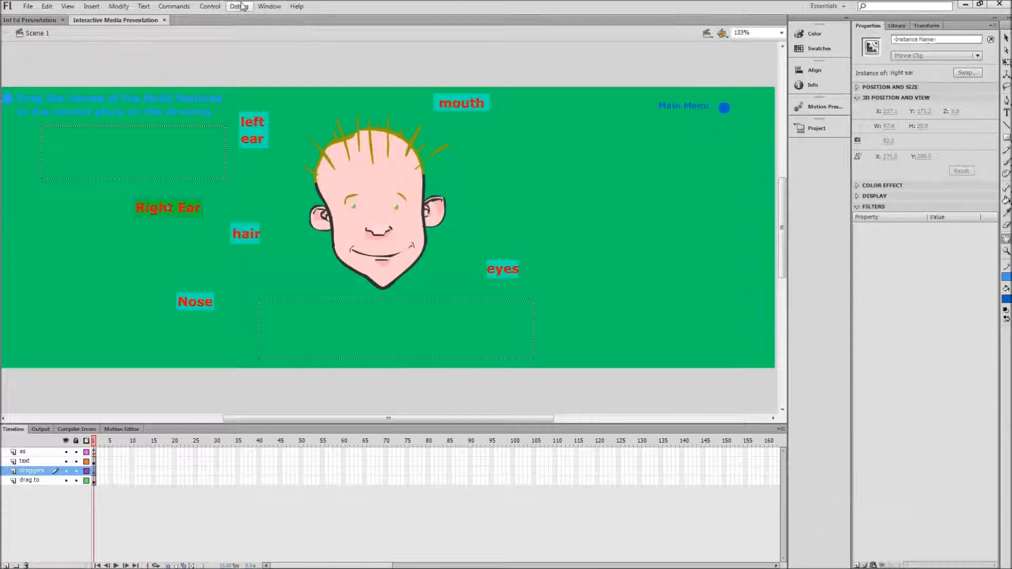
Show the scene list of the Interactive Media Presentation and add a second scene.
left_click(270, 6)
mouse_move(312, 319)
left_click(471, 338)
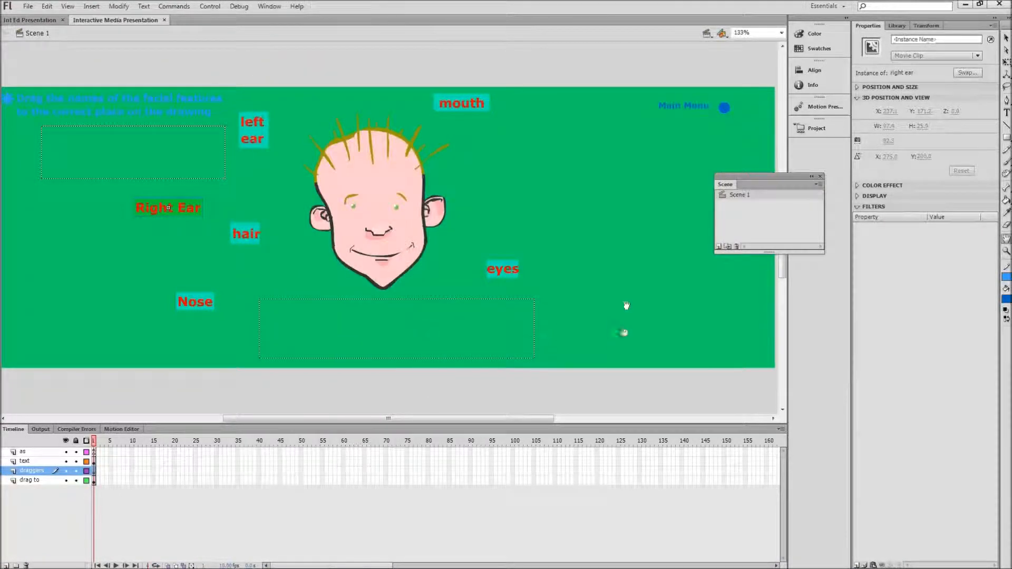
left_click(719, 246)
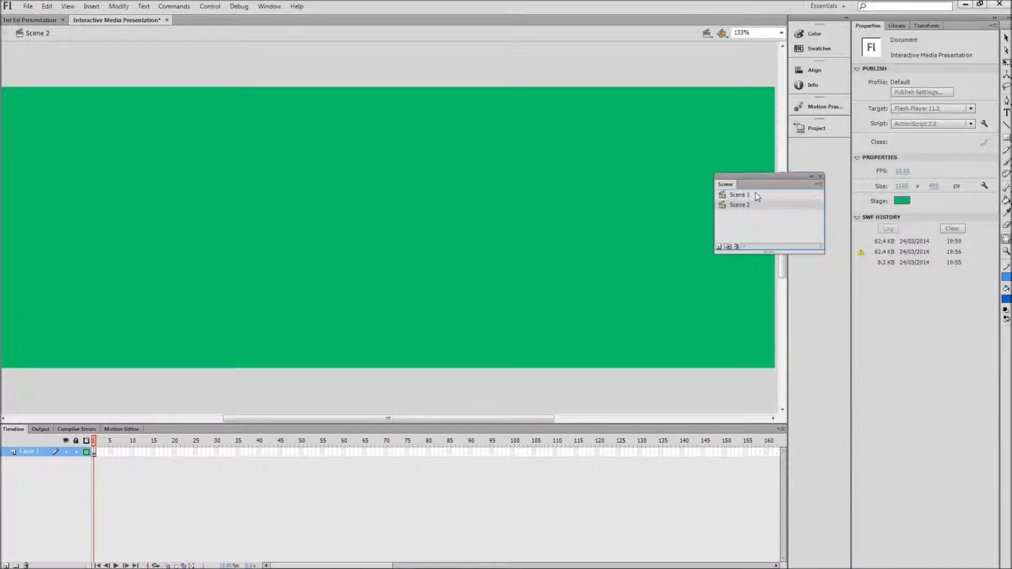
Rename Scene 1 as "Drag and Drop".
double_click(748, 195)
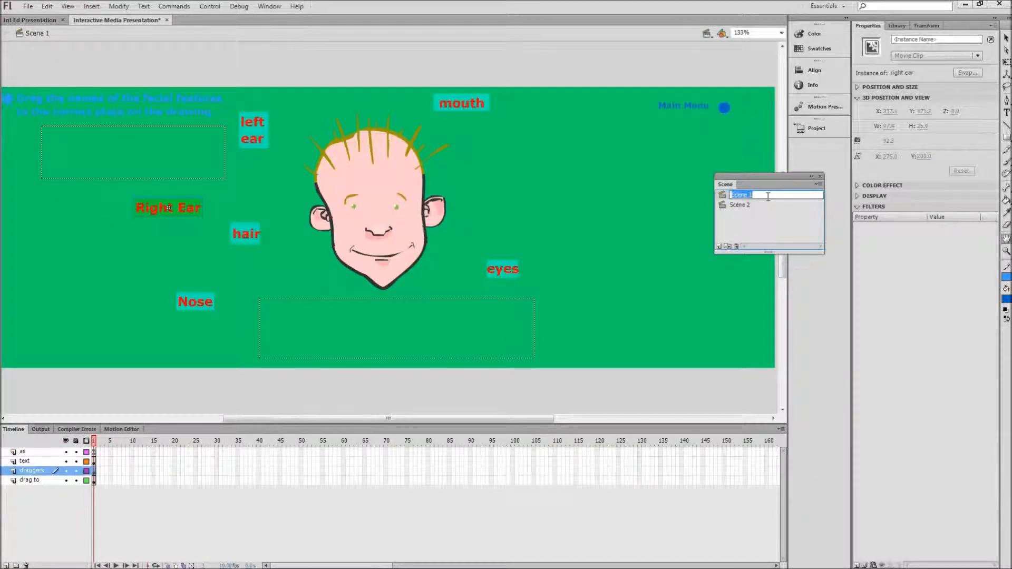
type("Darg and Drop")
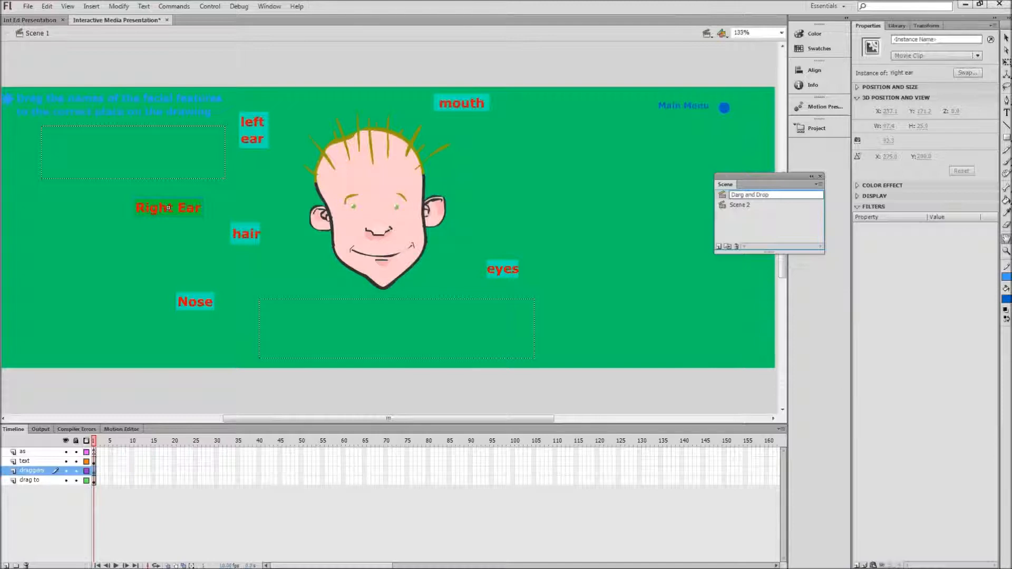
left_click(742, 197)
key("BackSpace")
type("ag")
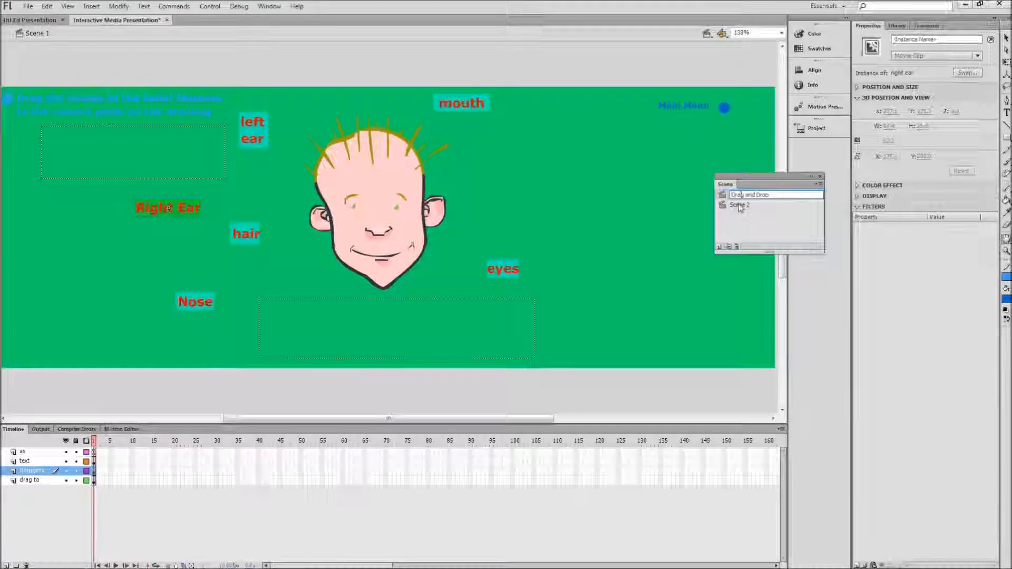
Rename Scene 2 as "Timeline".
double_click(743, 205)
type("T")
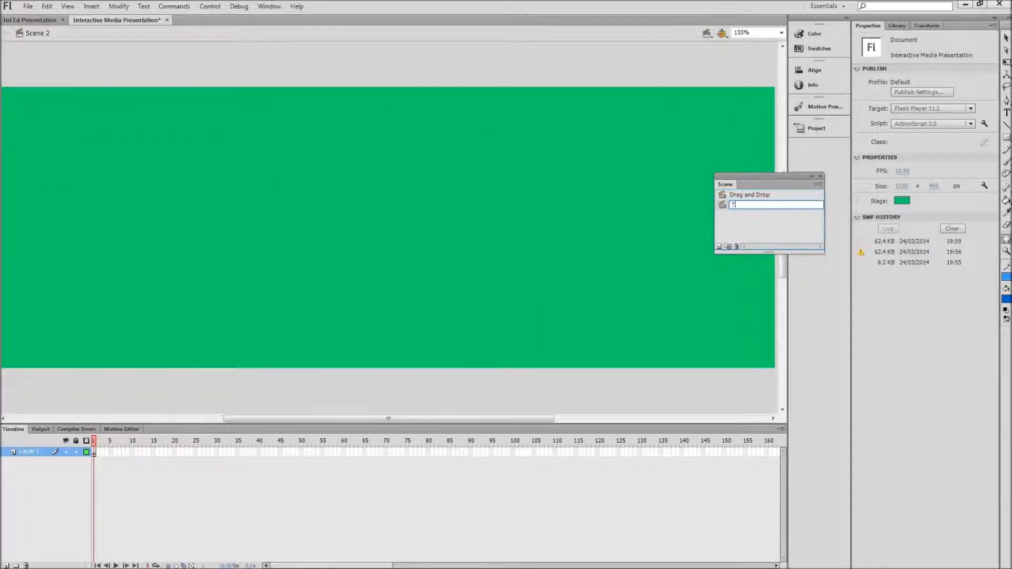
type("imeline")
left_click(737, 223)
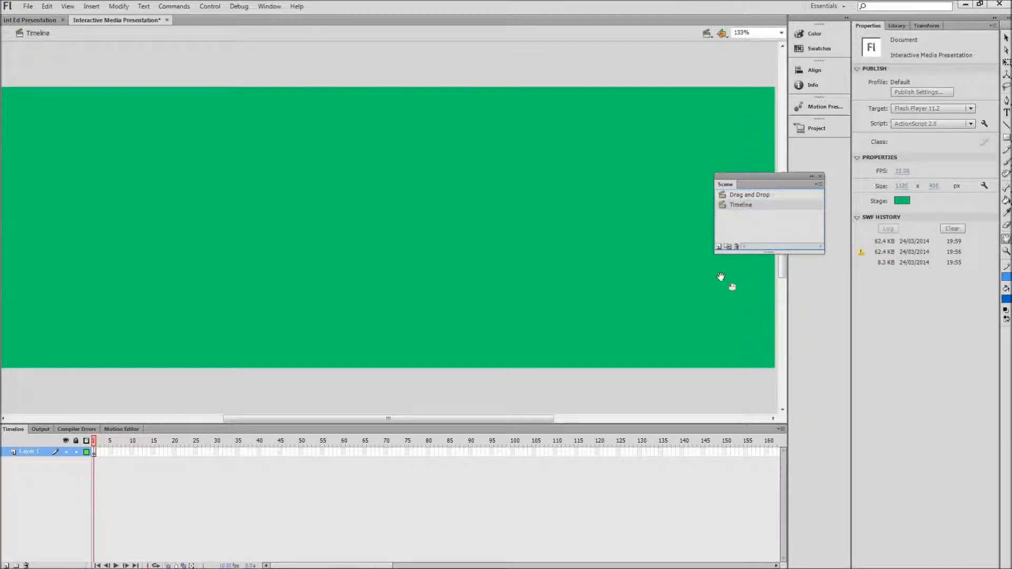
Rename the only layer of the new Timeline scene as "Bground" and add three new layers above it.
left_click(31, 19)
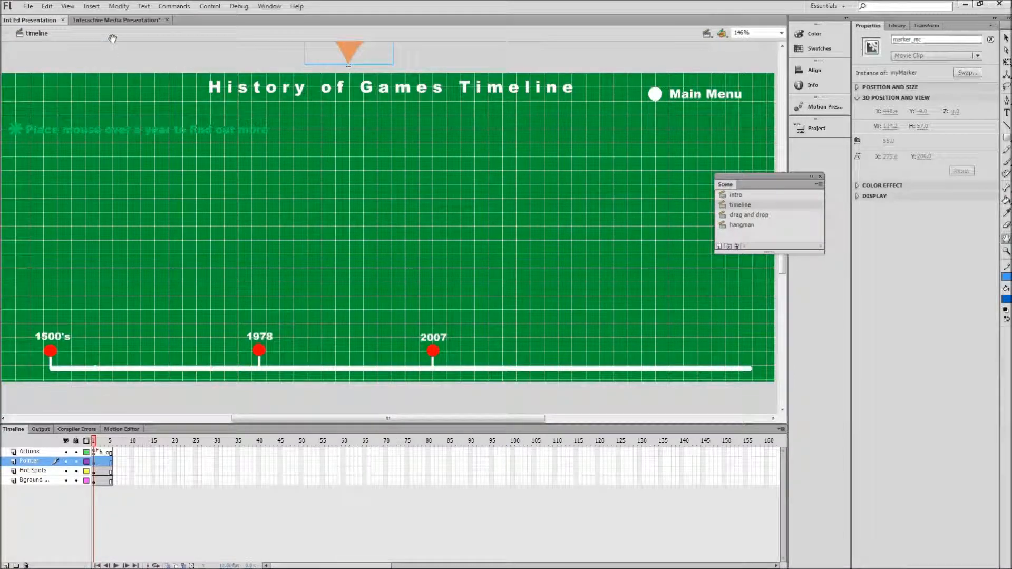
left_click(116, 20)
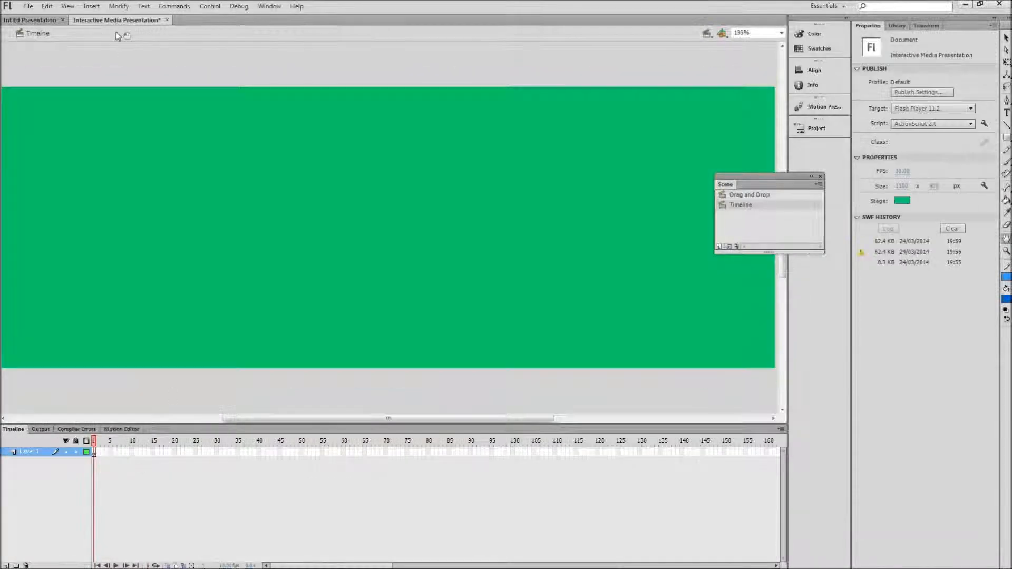
double_click(27, 452)
type("Bg")
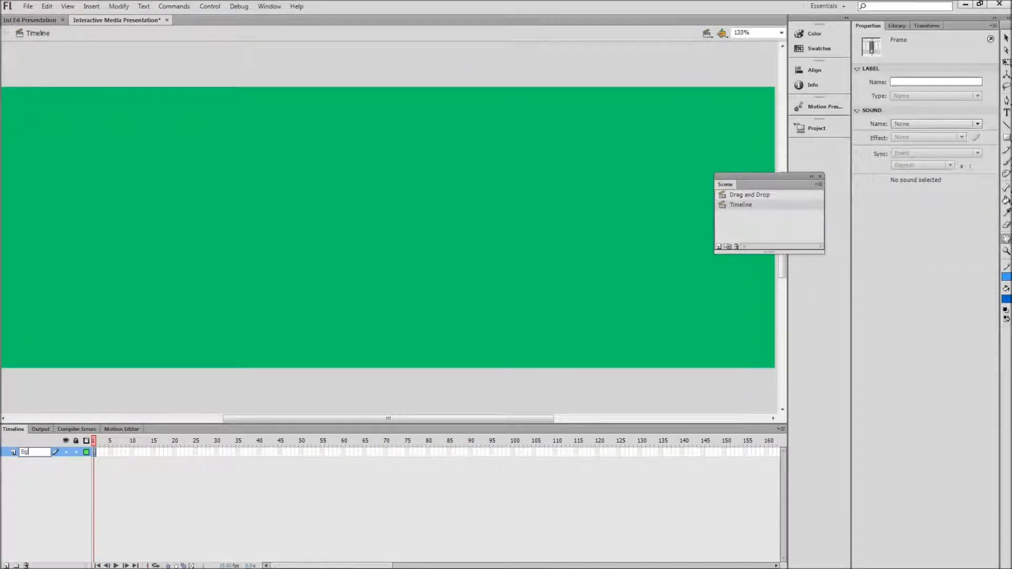
type("round")
left_click(7, 499)
left_click(6, 566)
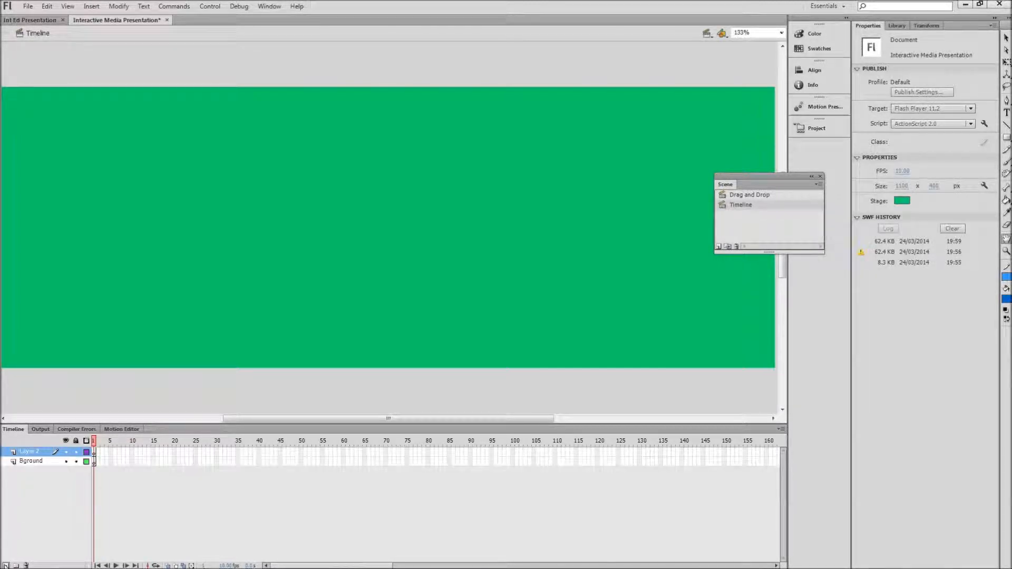
left_click(6, 566)
left_click(6, 566)
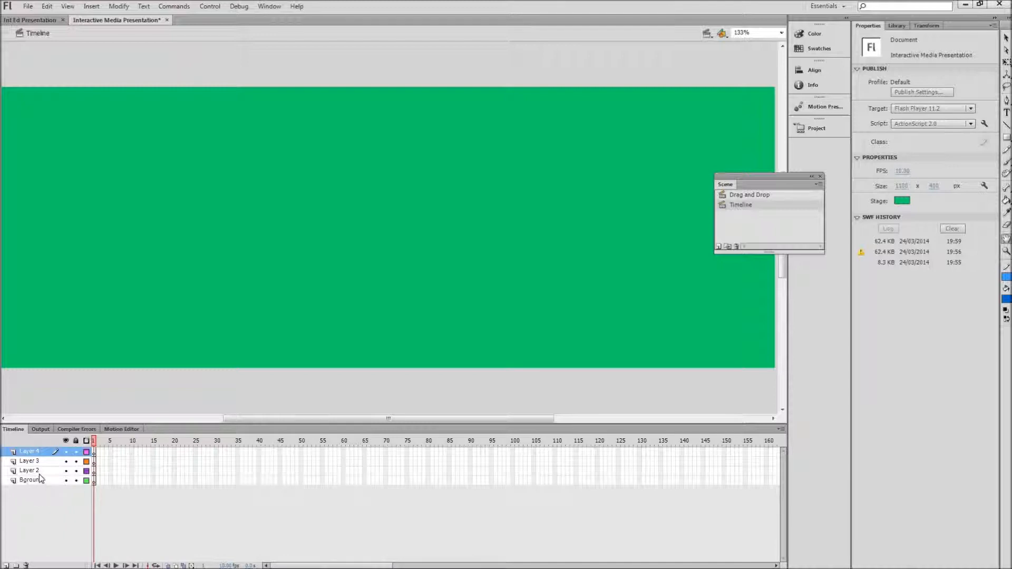
Name the three layers above Bground "Hot Spots", "Pointer" and "Actions", from lowest to highest.
double_click(31, 471)
type("Hot Spots")
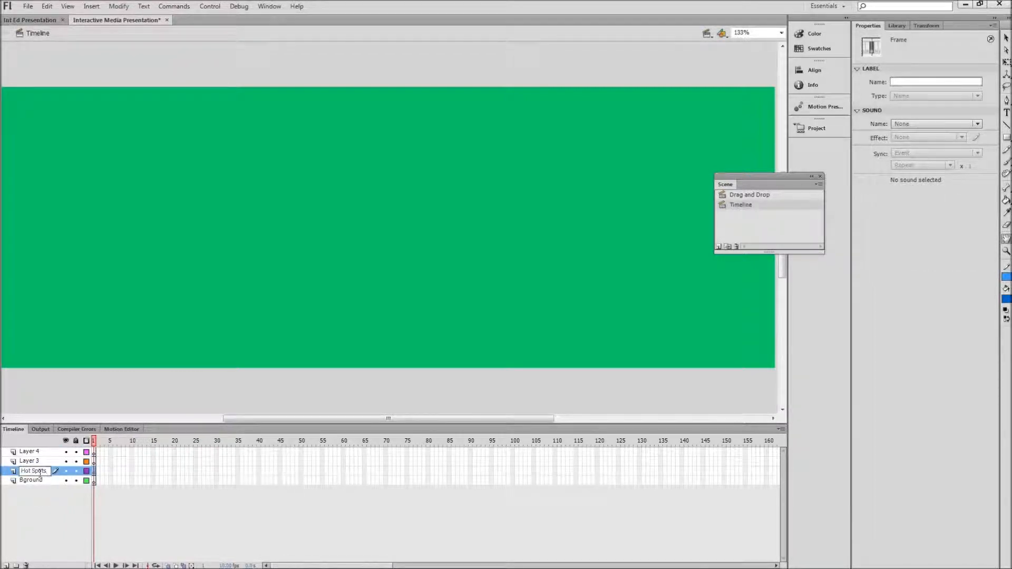
key("Tab")
type("Pointer")
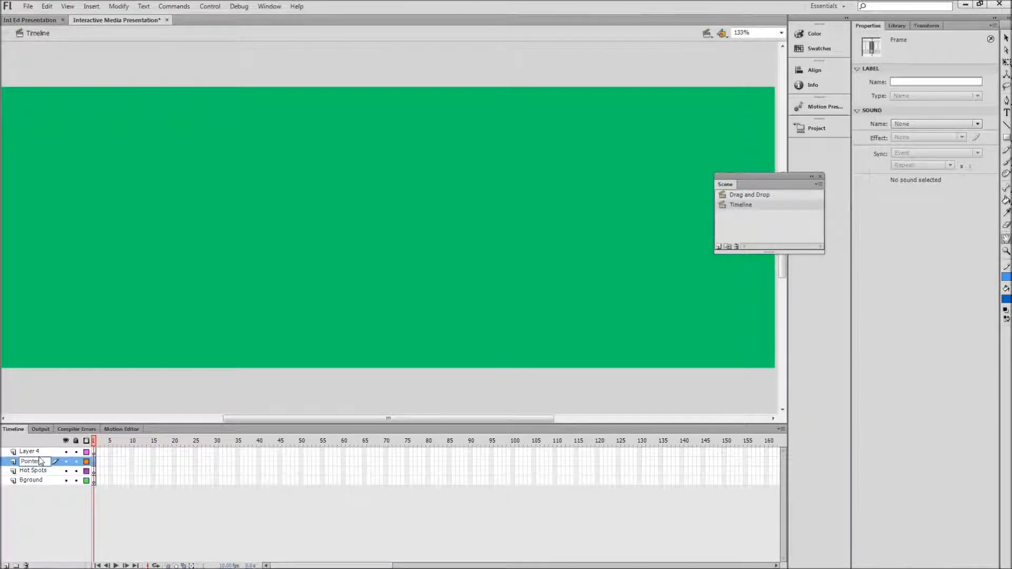
key("Tab")
type("Act")
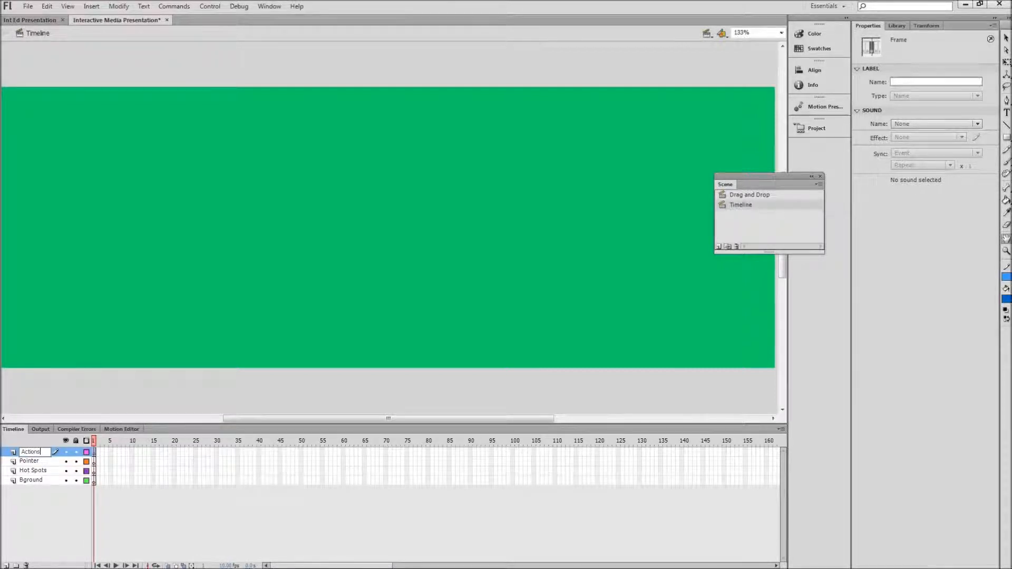
type("ions")
left_click(36, 543)
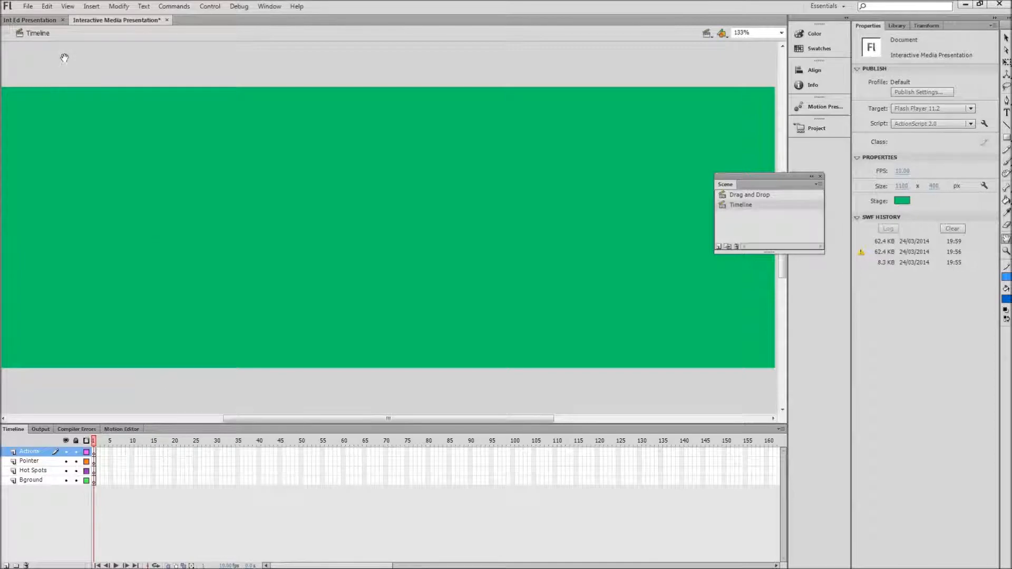
Examine the layers and keyframes of the timeline scene in the Int Ed Presentation document as a reference.
left_click(38, 19)
left_click(40, 480)
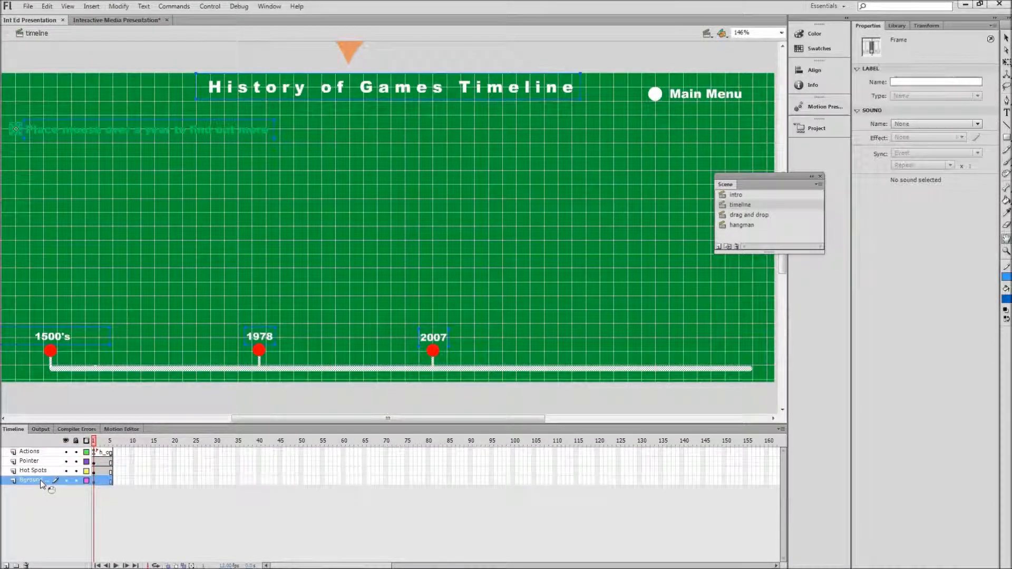
left_click(111, 441)
left_click(94, 441)
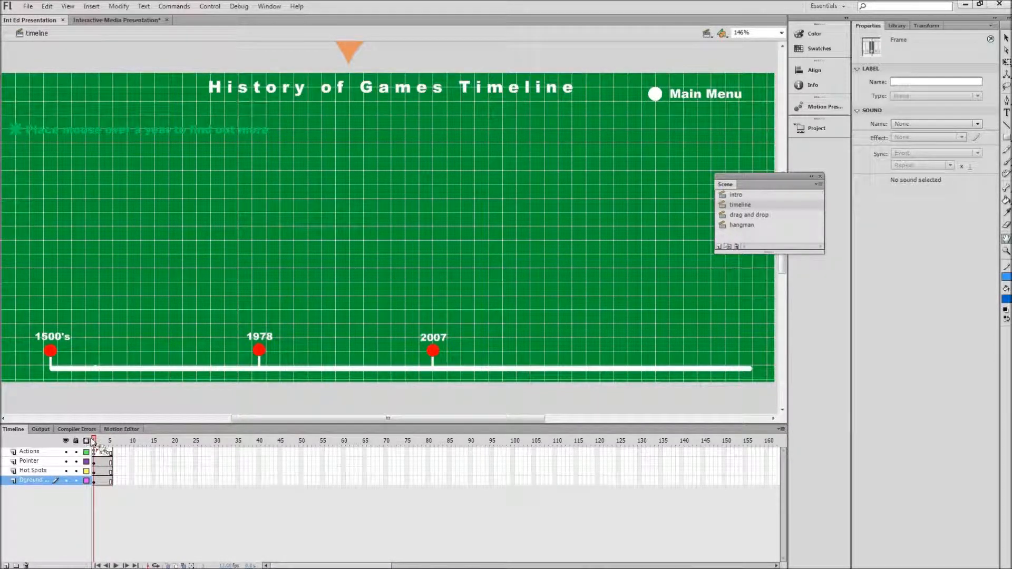
left_click(99, 452)
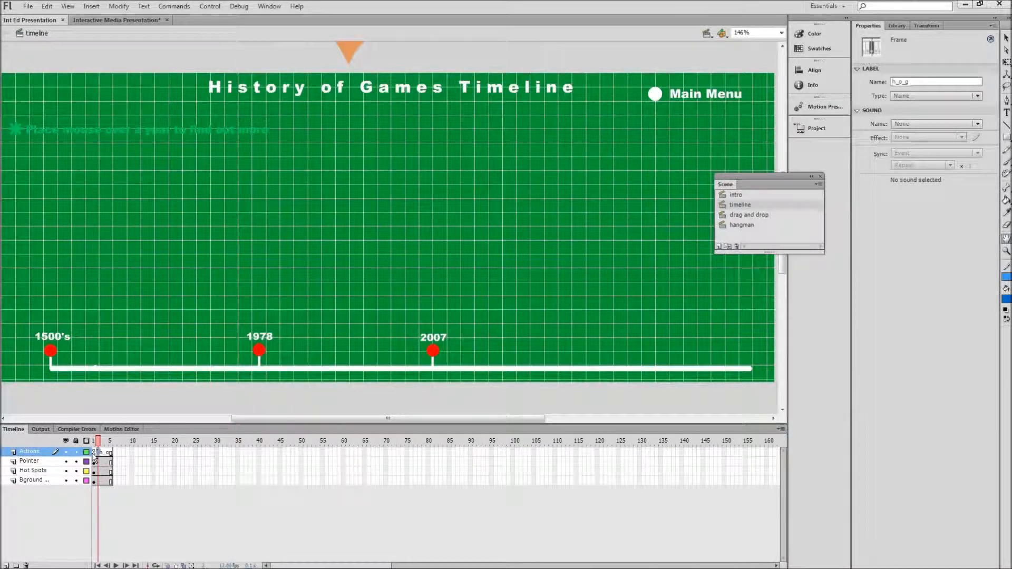
left_click(94, 452)
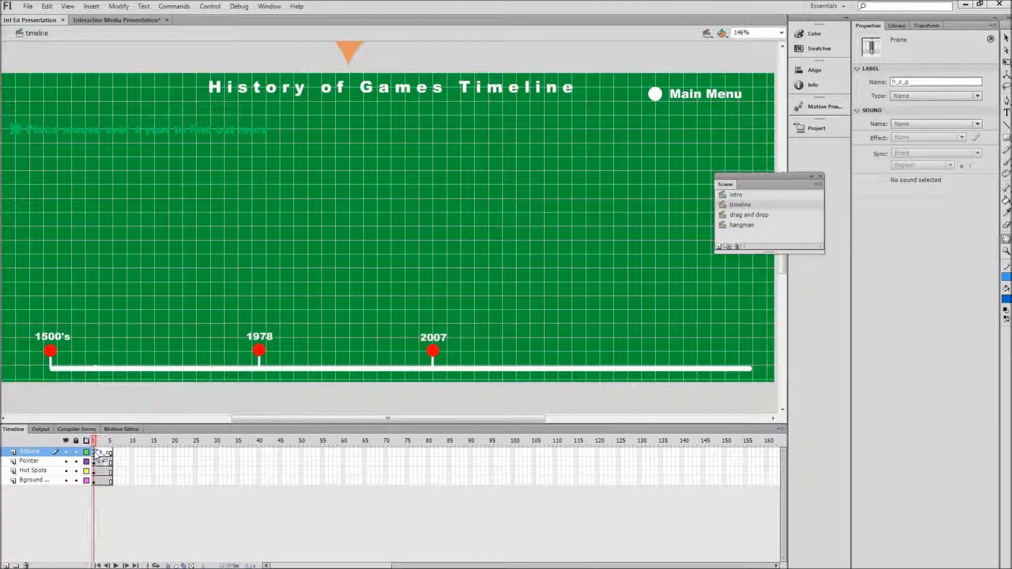
left_click(94, 462)
left_click(95, 482)
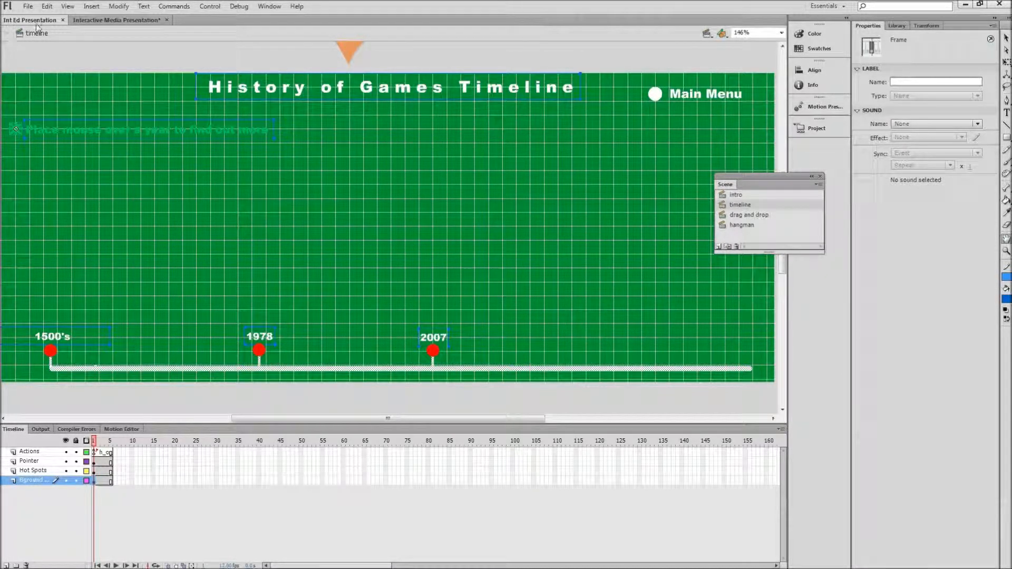
On the Bground layer of the Interactive Media Presentation, draw a long horizontal timeline near the stage's lower edge with three short upright date marks.
left_click(108, 21)
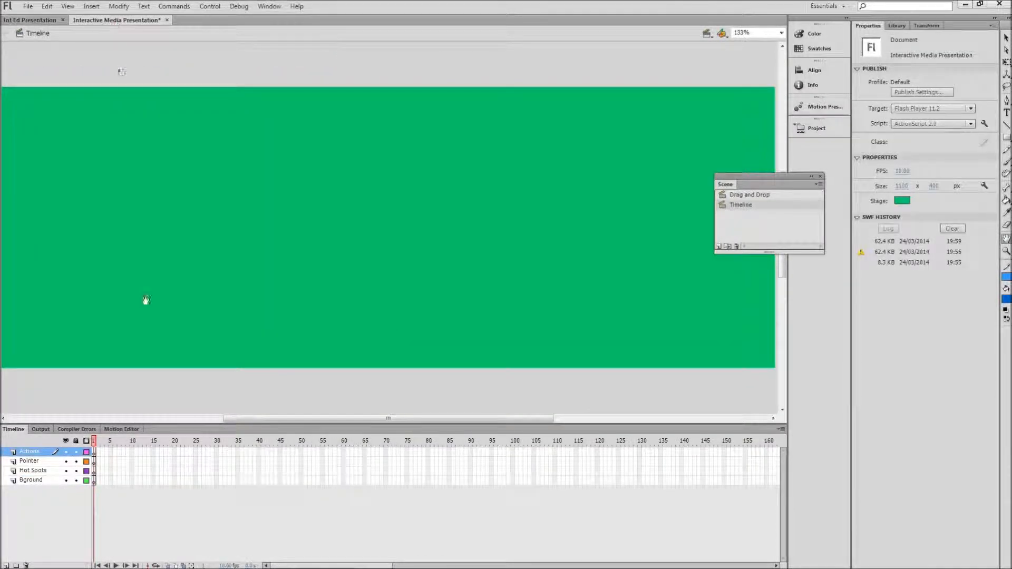
left_click(93, 481)
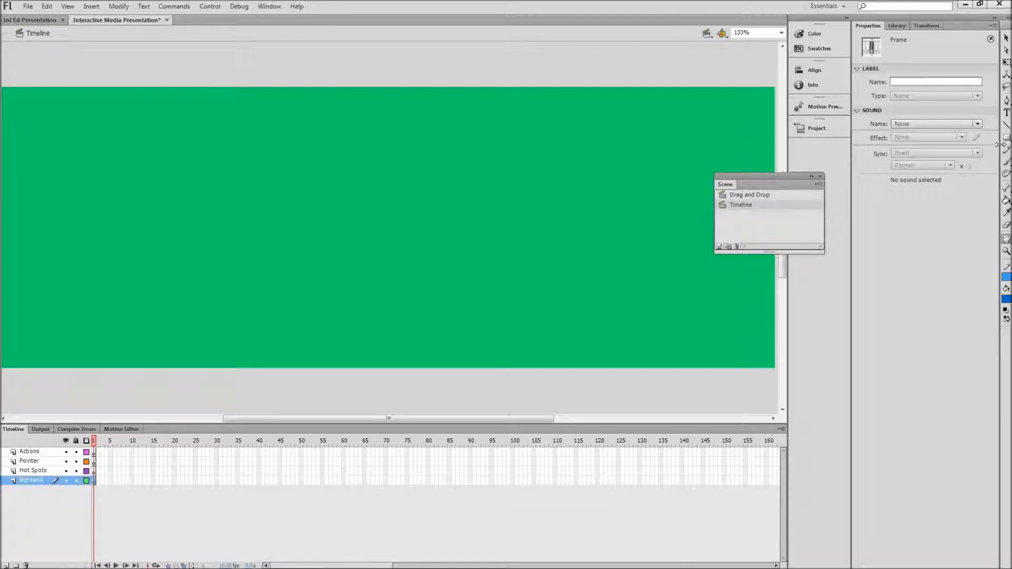
left_click(1006, 127)
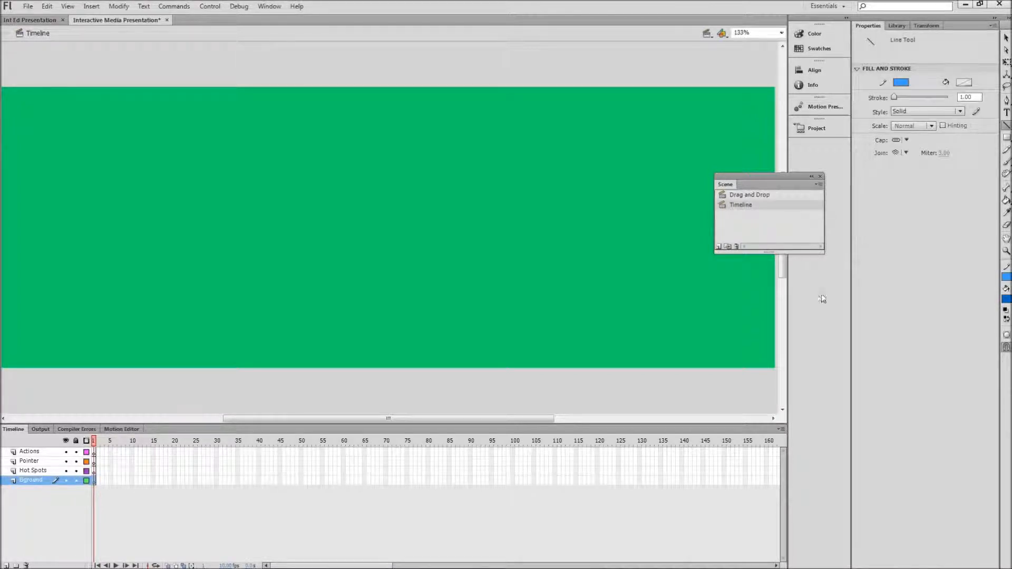
left_click_drag(740, 349, 675, 349)
left_click_drag(396, 349, 55, 348)
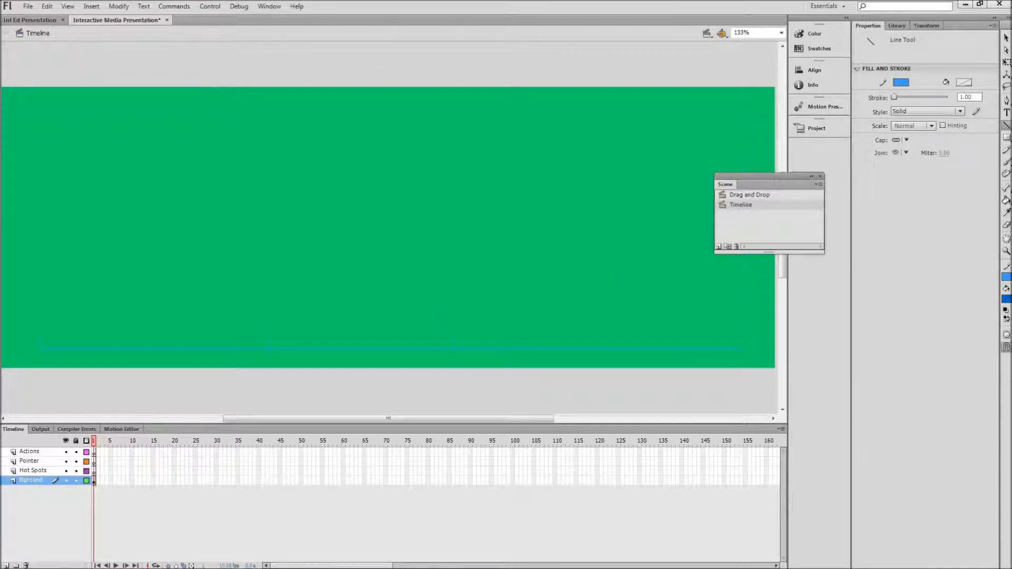
Add the static text "Title" near the upper edge of the Timeline scene's stage on the Bground layer.
left_click(27, 19)
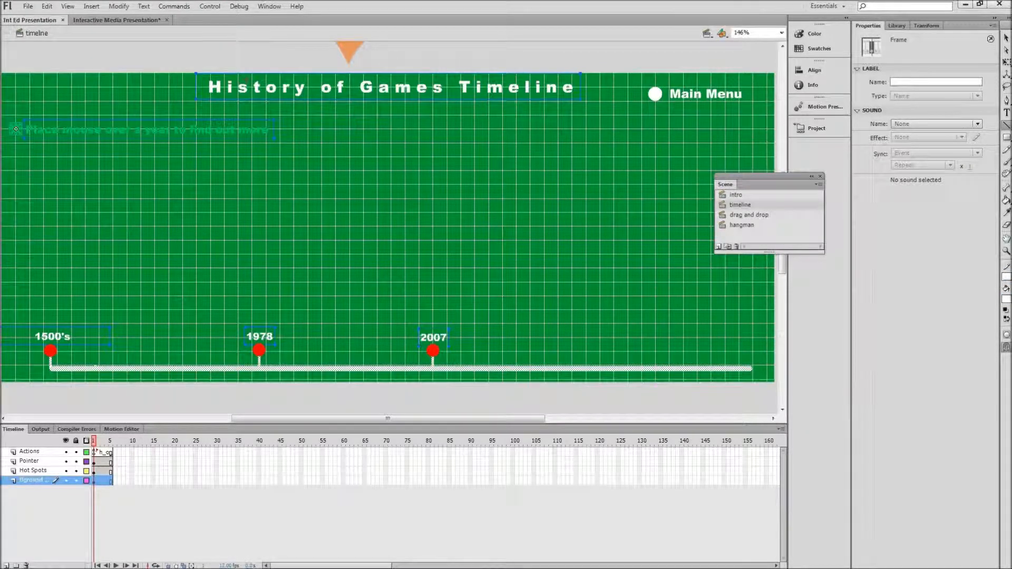
left_click(118, 21)
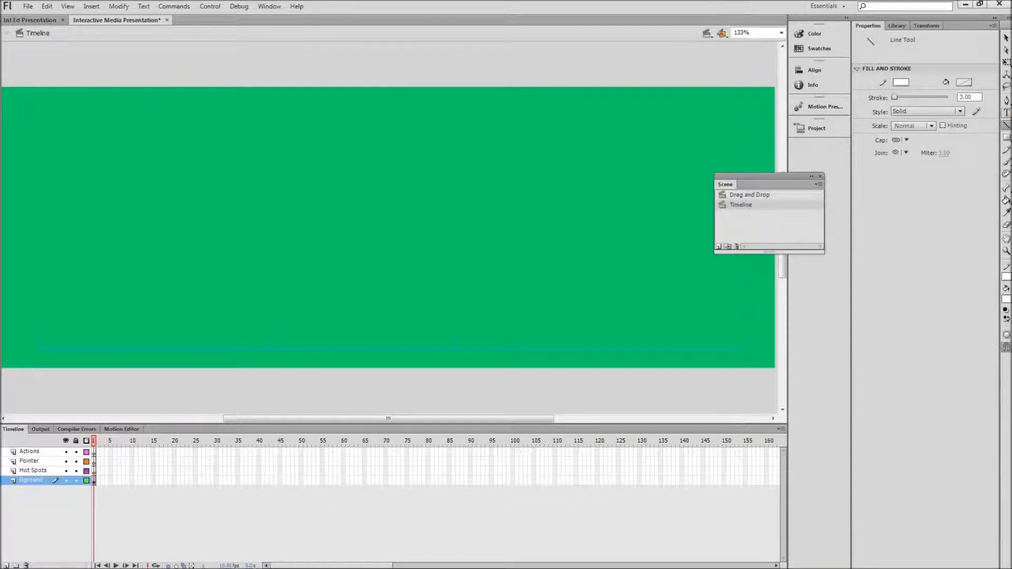
left_click(1007, 112)
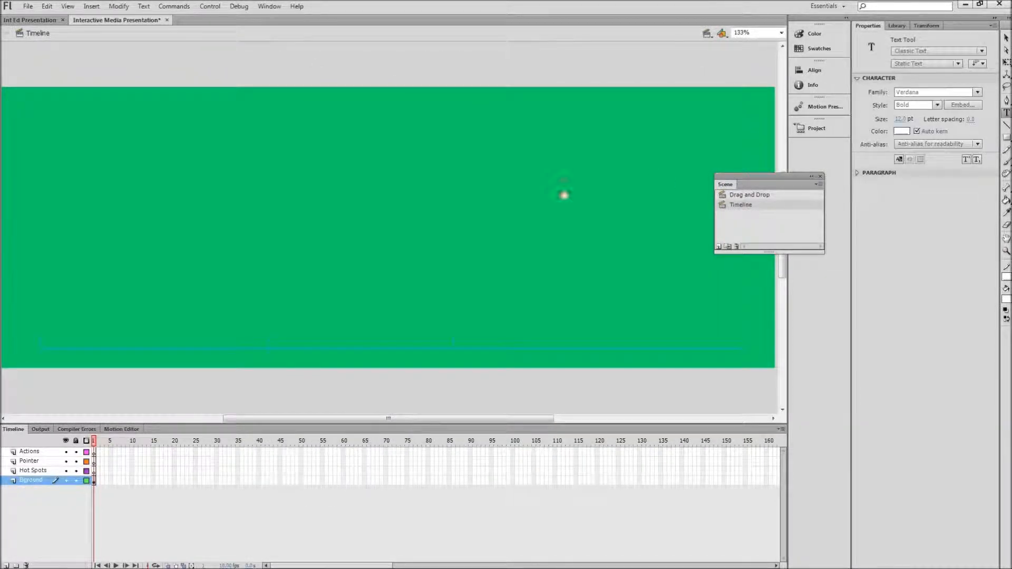
left_click(266, 131)
type("Title")
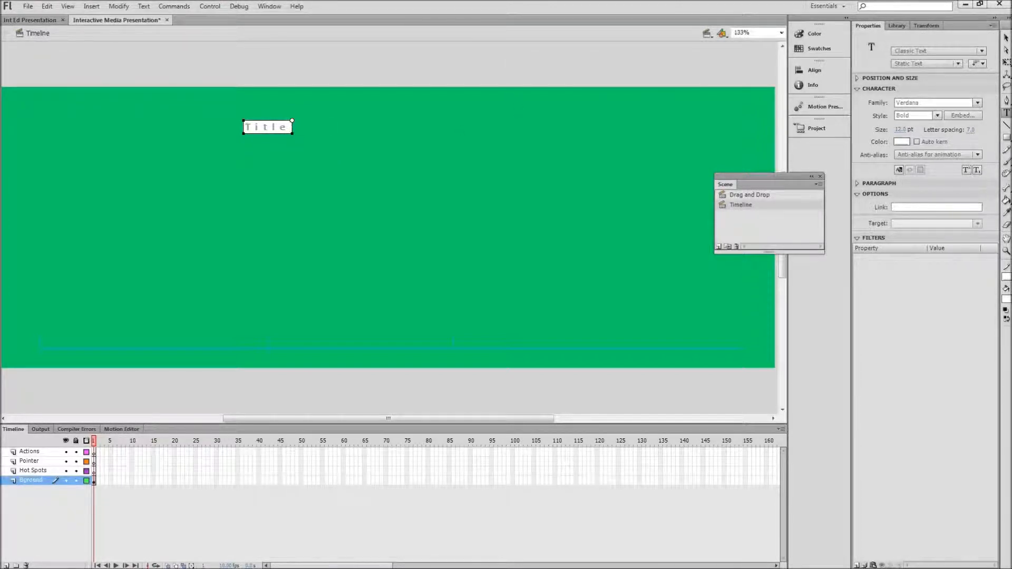
left_click(1006, 38)
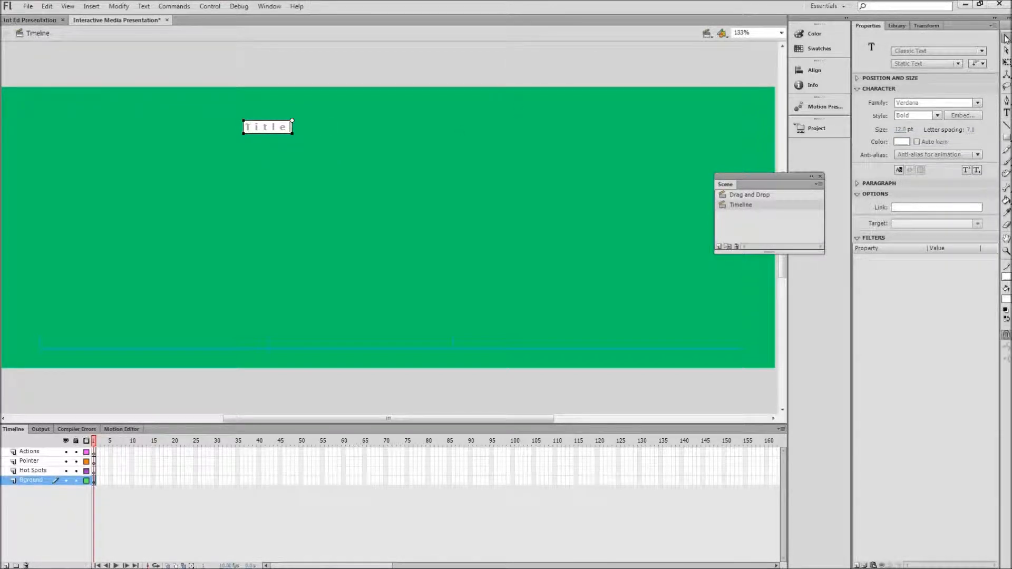
Add the instruction text "Move cursor to date for more information" beside the title near the stage's upper-left corner.
left_click(1007, 113)
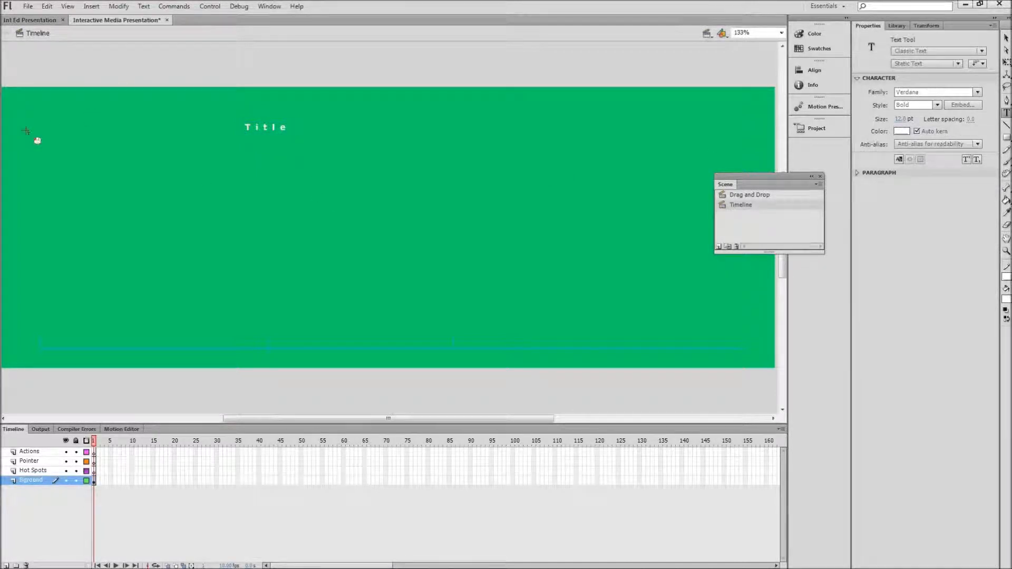
left_click(25, 124)
type("Move the cursor")
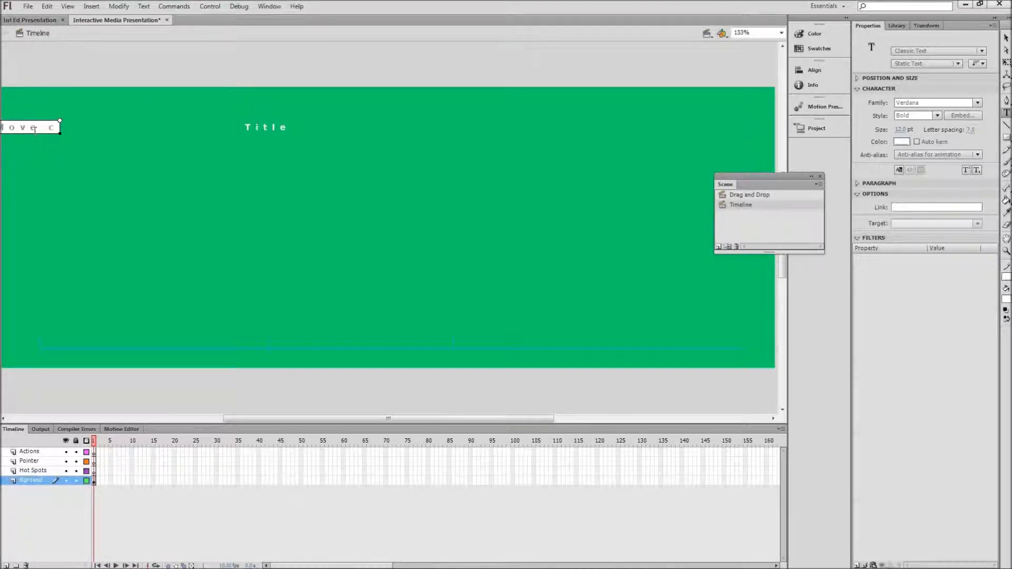
type(" to date fo")
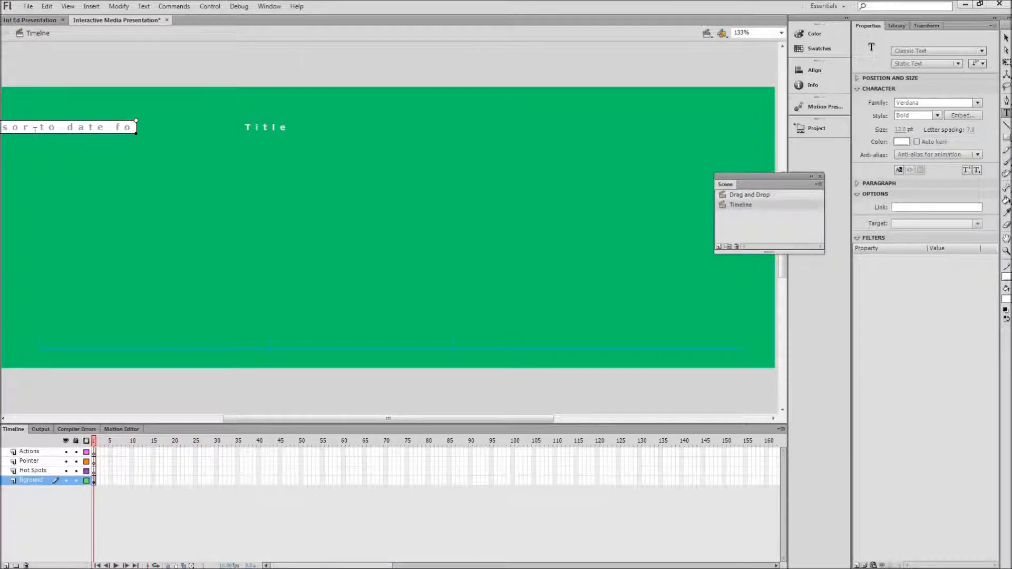
type("r more in")
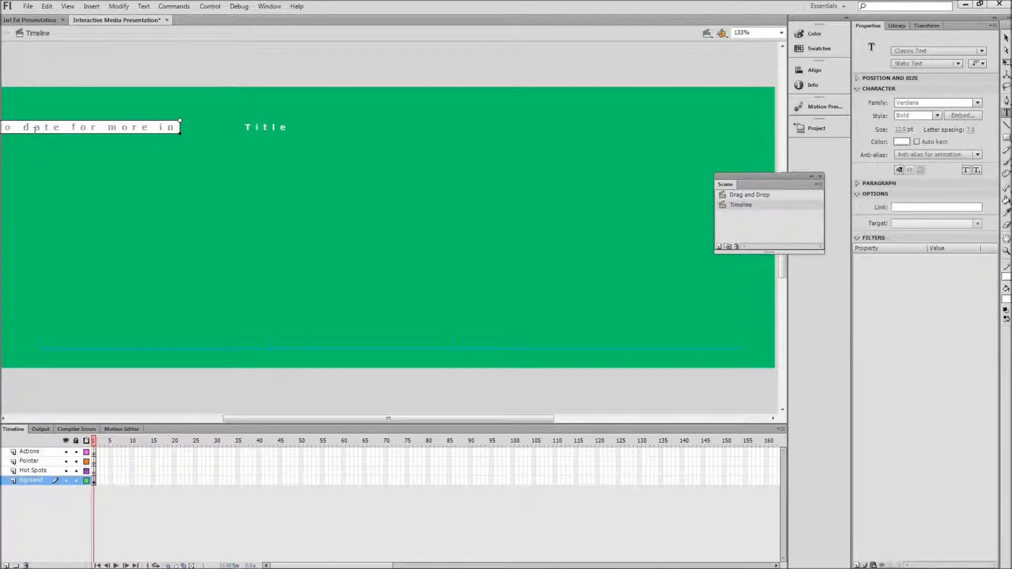
type("formation")
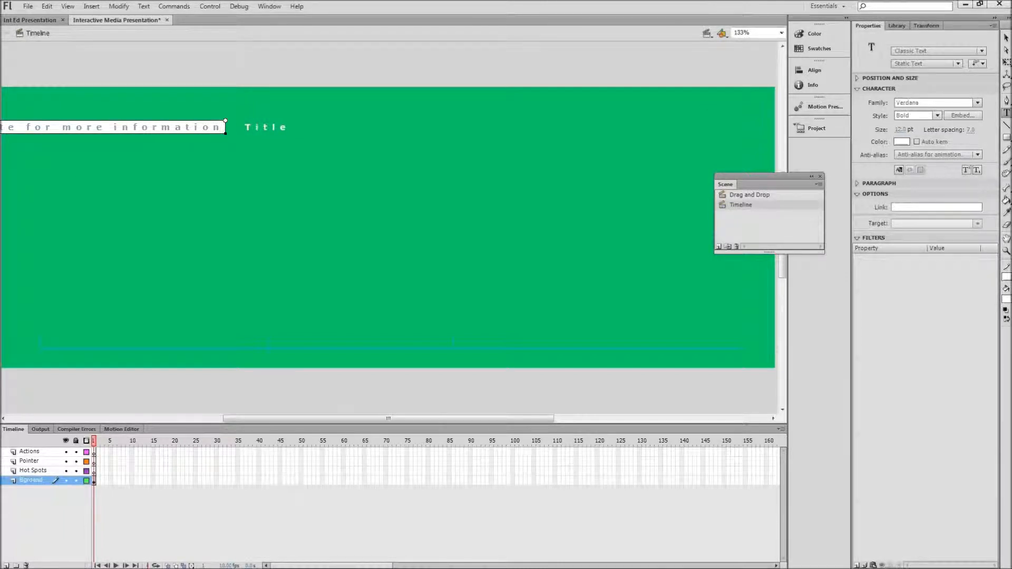
Split the instruction text into two lines after "date", place it in the stage's upper-left corner, and move the title toward the upper centre.
left_click(1006, 38)
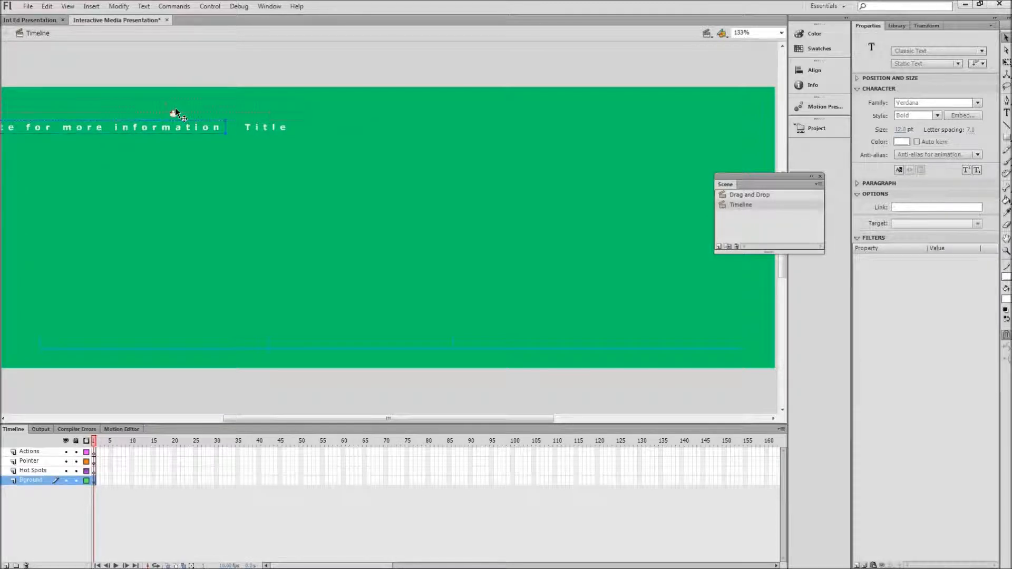
left_click_drag(276, 109, 265, 103)
double_click(204, 108)
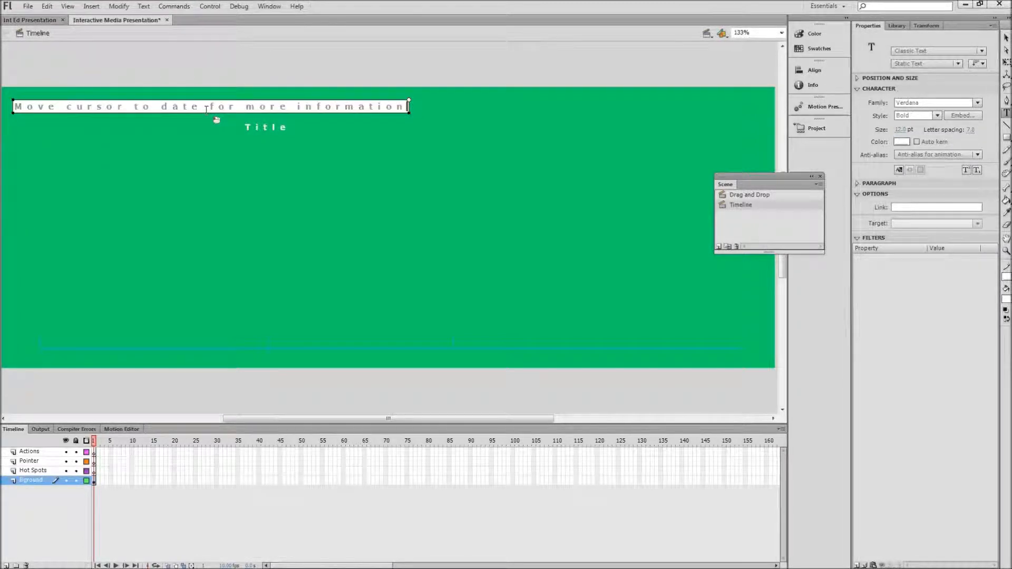
key("Return")
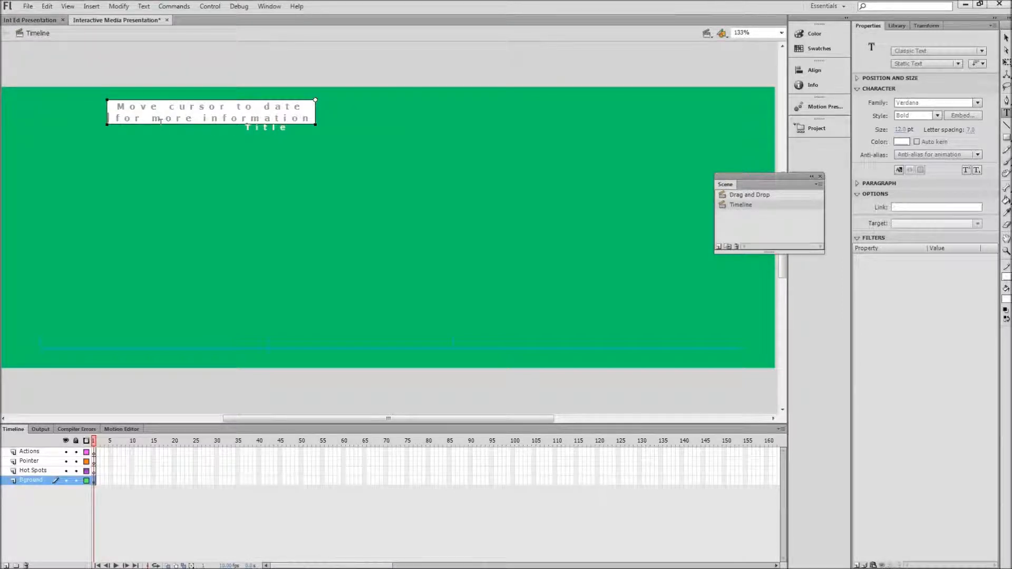
left_click(119, 107)
left_click(1007, 38)
left_click_drag(190, 104, 91, 105)
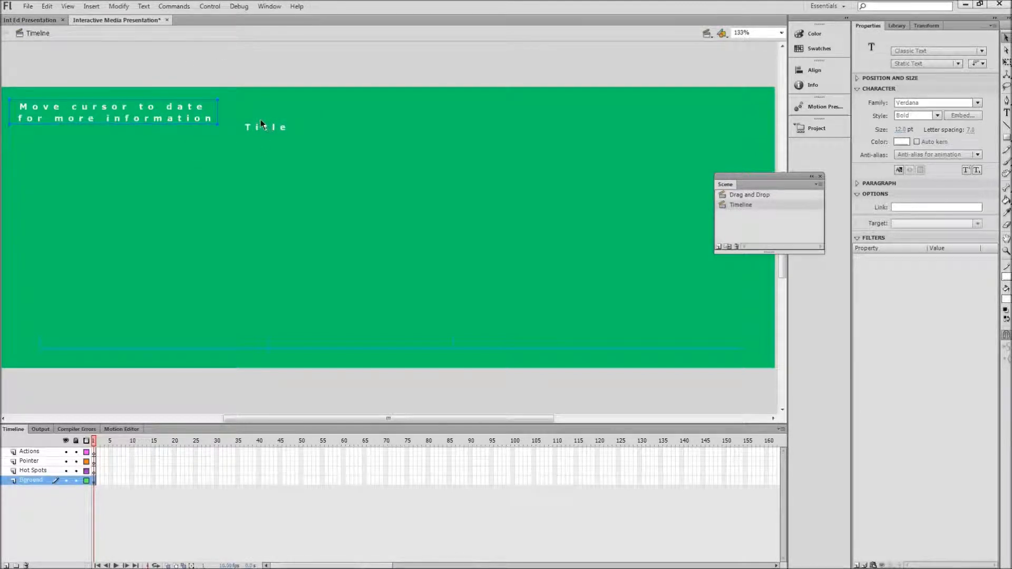
left_click_drag(281, 129, 396, 116)
Check the date labels in the Int Ed Presentation document and add the static text "1500's" above the timeline's first mark.
left_click(30, 19)
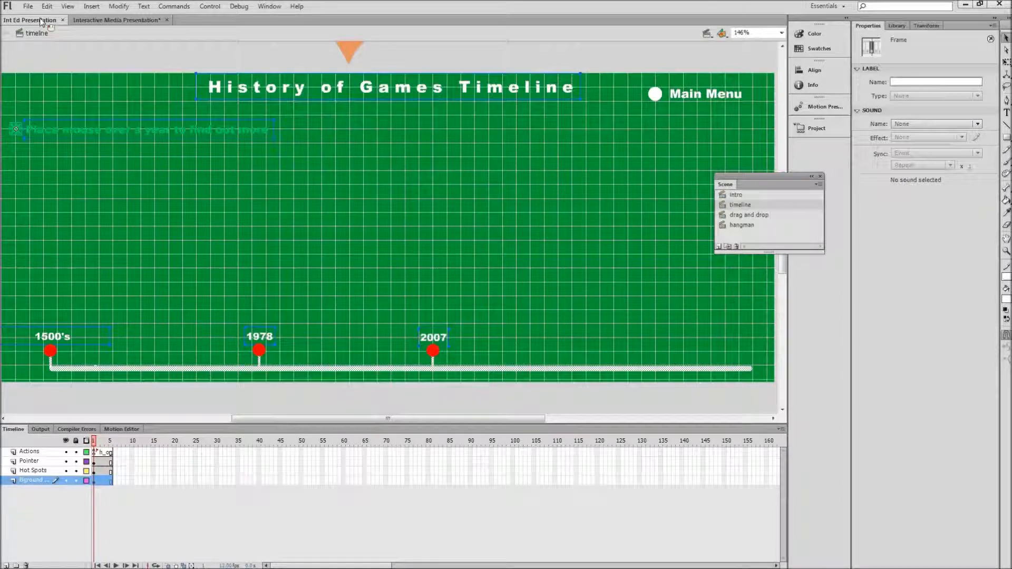
left_click(100, 22)
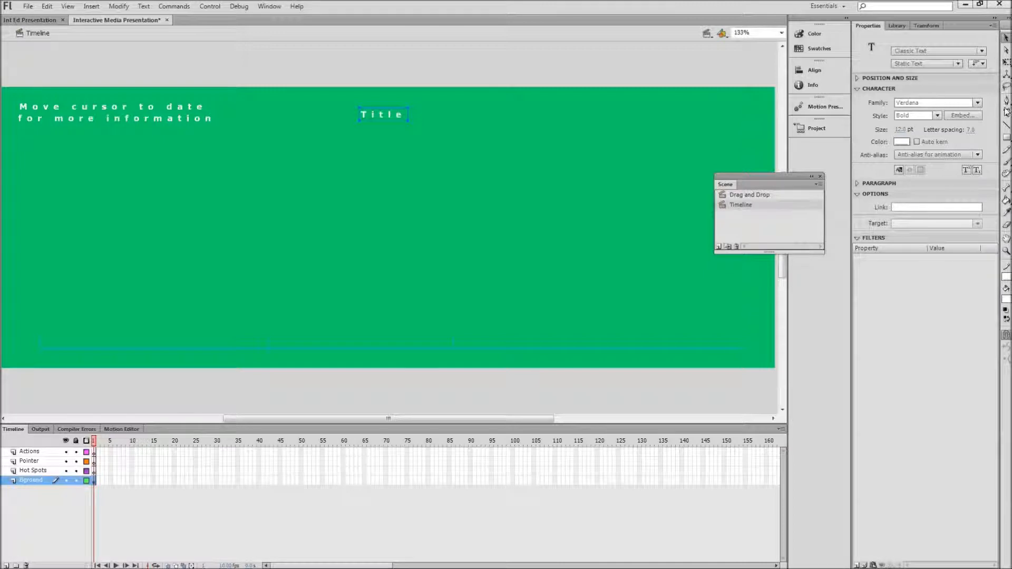
left_click(1006, 113)
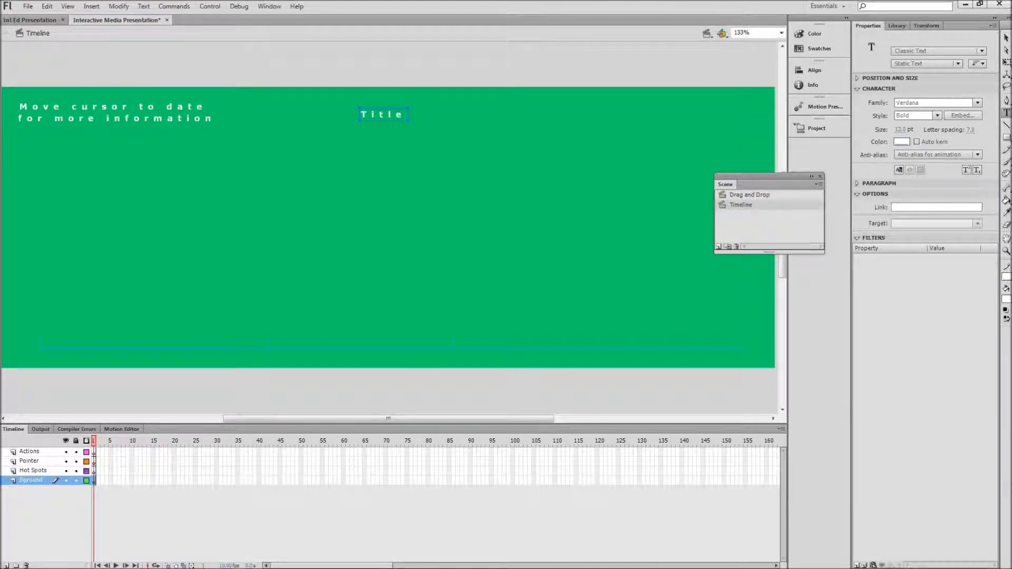
left_click(74, 311)
left_click(40, 322)
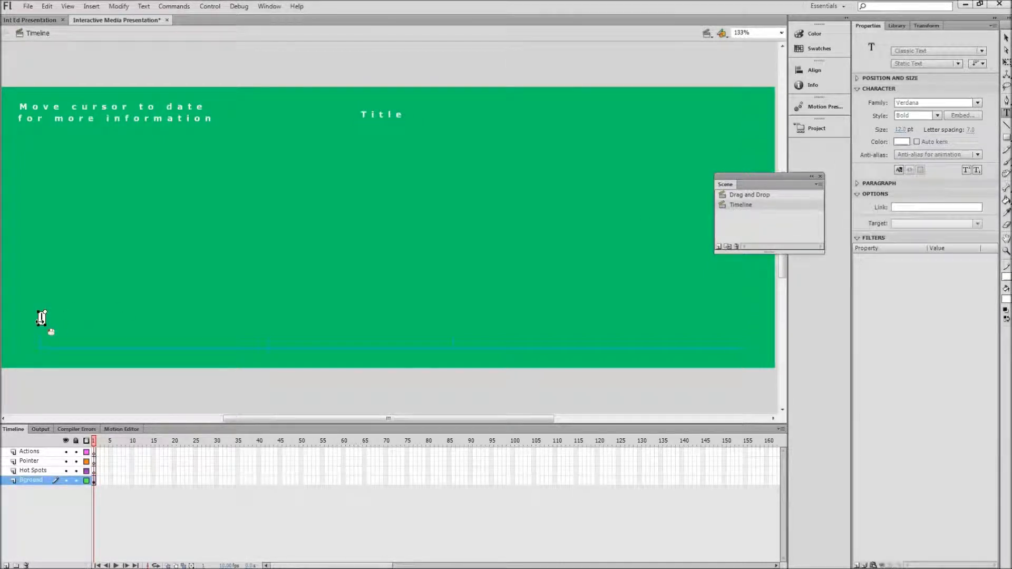
type("1500")
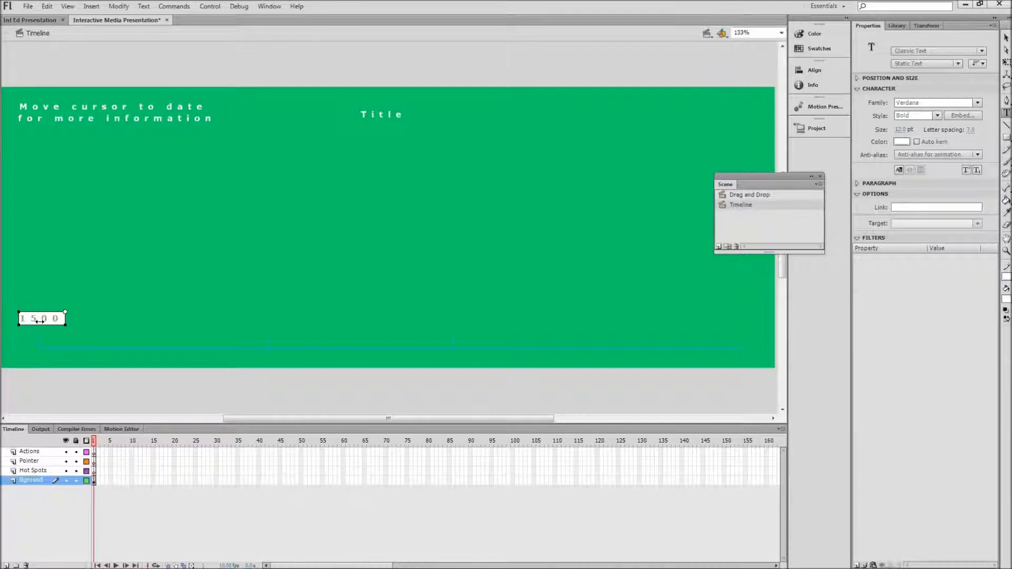
type("'s")
Add the static texts "1978" and "2007" near the timeline's second and third marks, matching the reference document's dates.
left_click(221, 322)
type("1970")
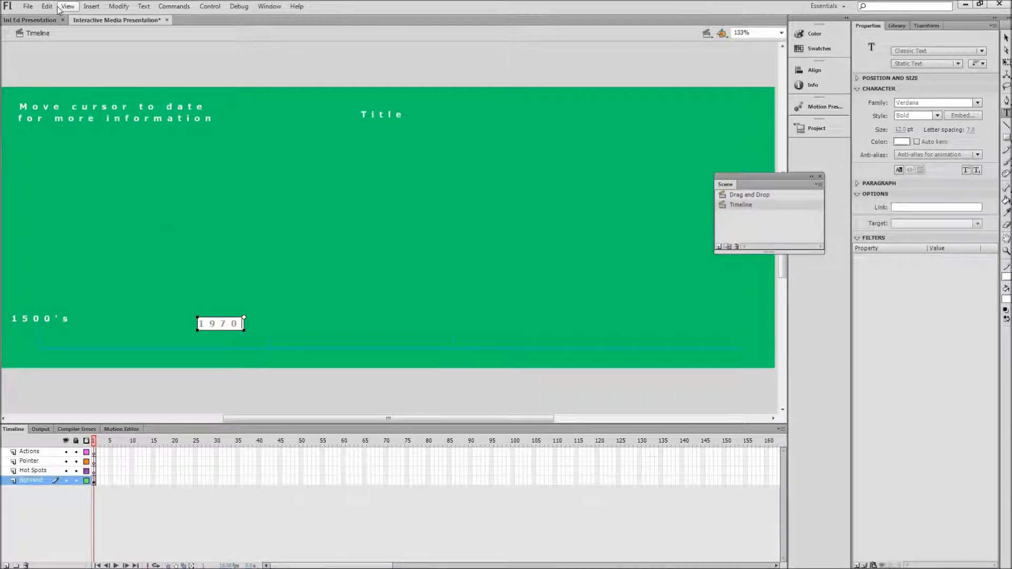
left_click(46, 19)
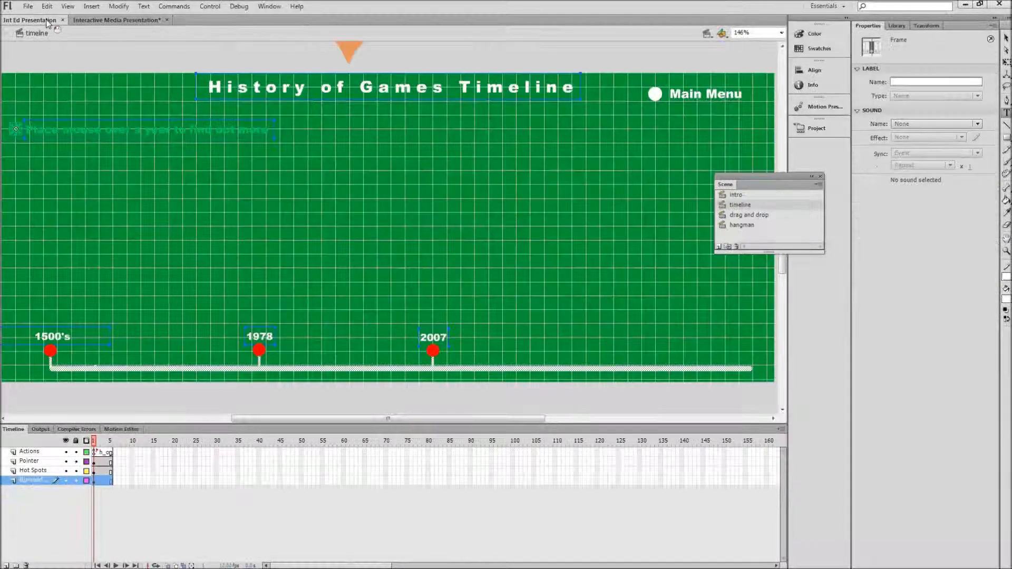
left_click(116, 20)
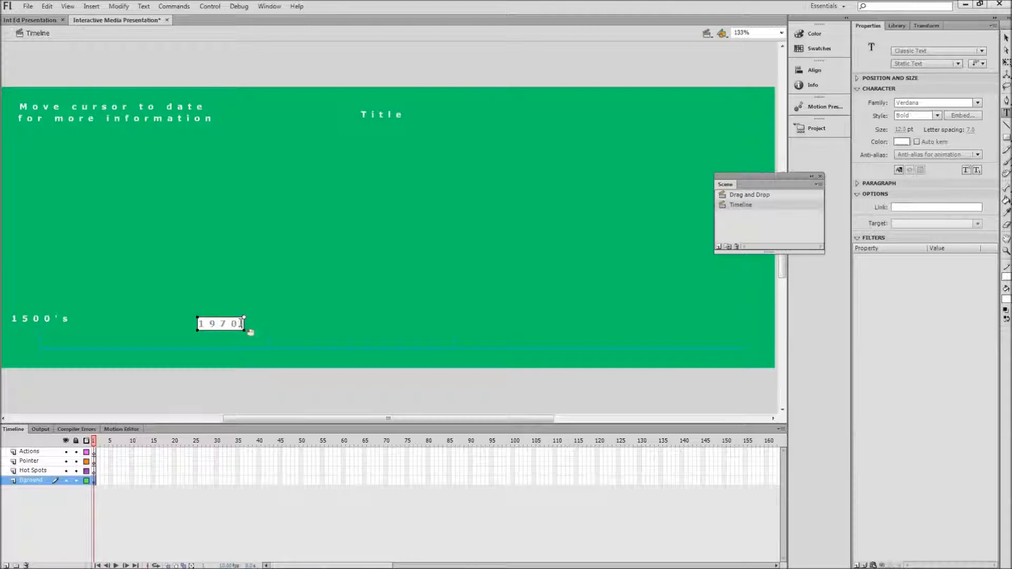
key("BackSpace")
type("8")
left_click(441, 325)
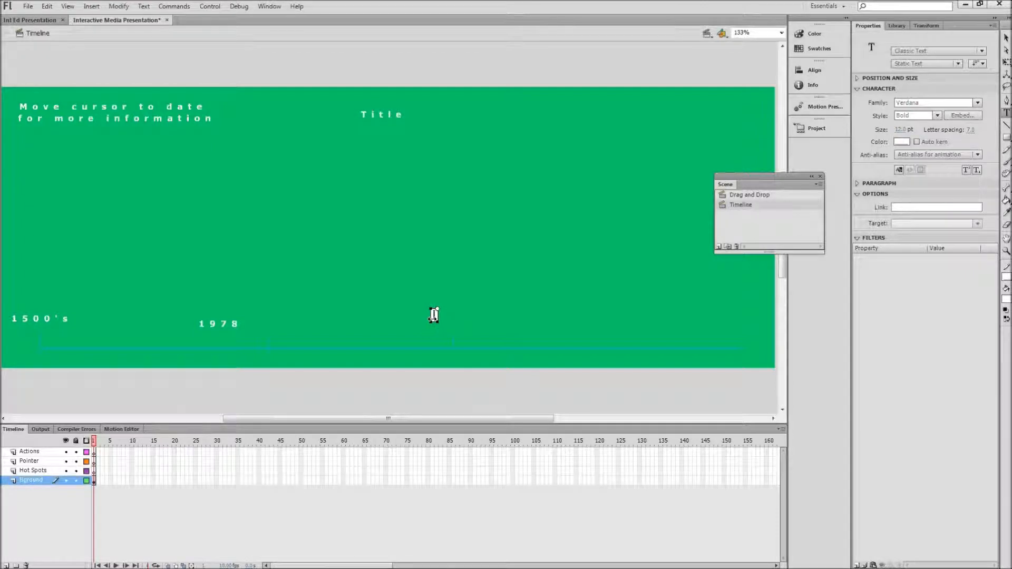
type("2007")
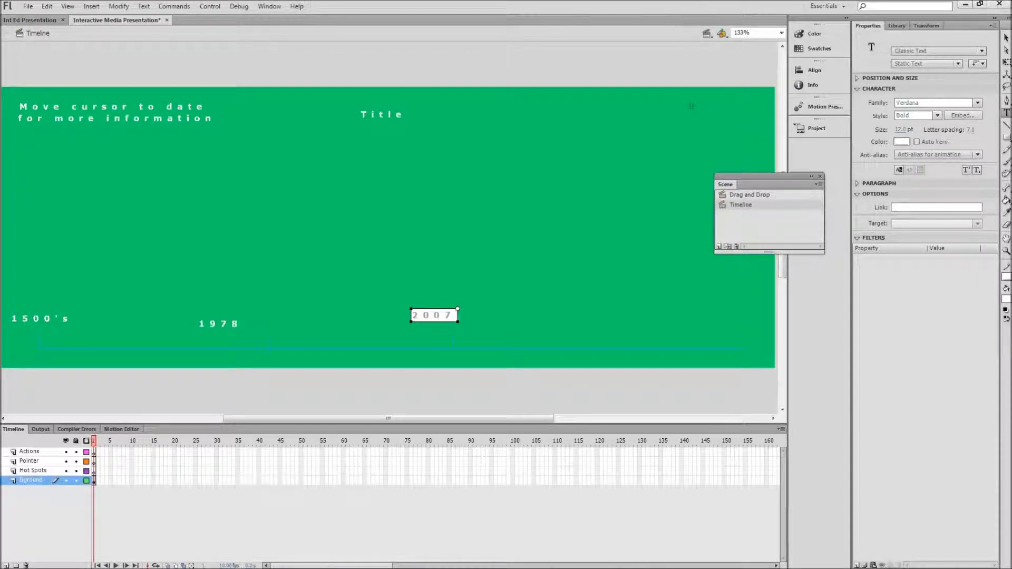
Align the 2007, 1978 and 1500's labels above their date marks on the timeline.
left_click(1006, 38)
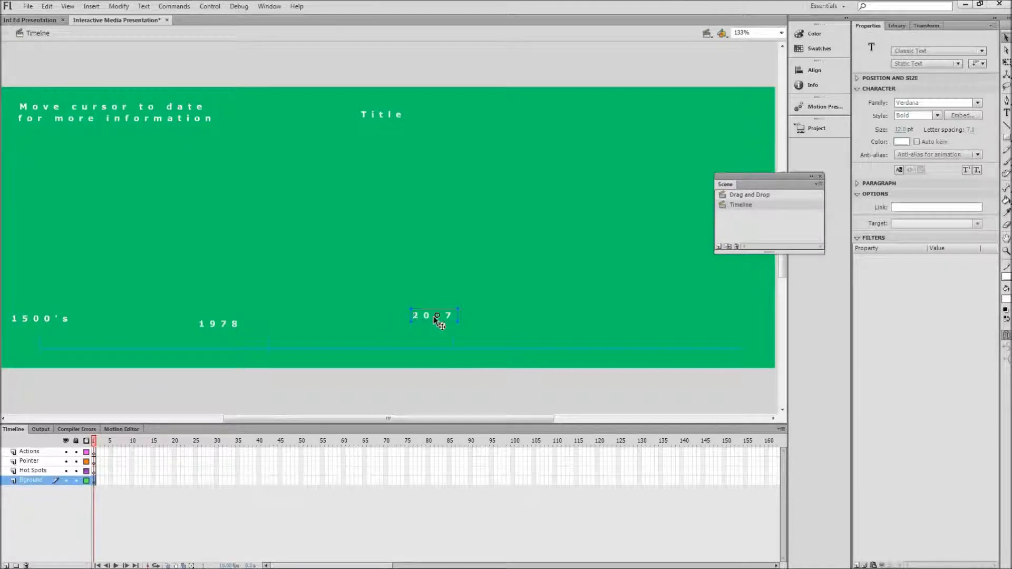
left_click_drag(448, 315, 468, 316)
left_click_drag(228, 323, 274, 315)
left_click_drag(43, 319, 46, 315)
On the Hot Spots layer, draw a small white circle in open space above the 2007 label with the Oval tool.
left_click(49, 471)
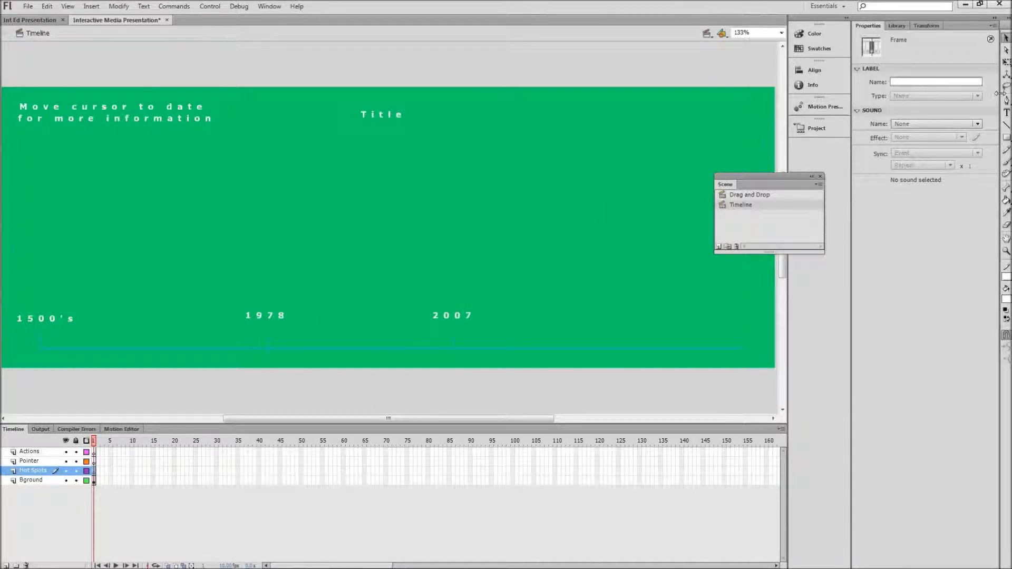
left_click(1007, 138)
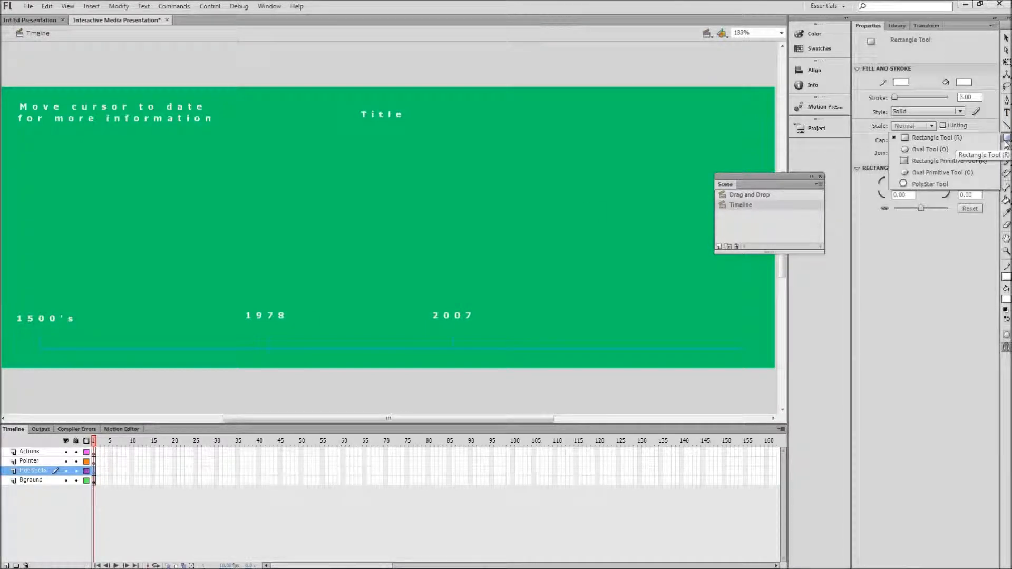
left_click(943, 150)
left_click_drag(446, 239, 460, 253)
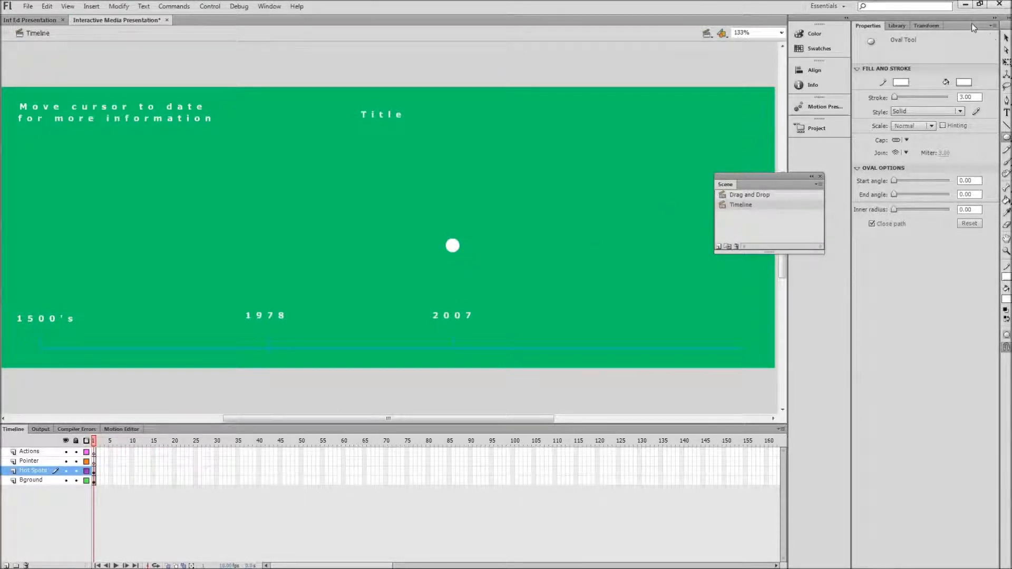
left_click(1006, 38)
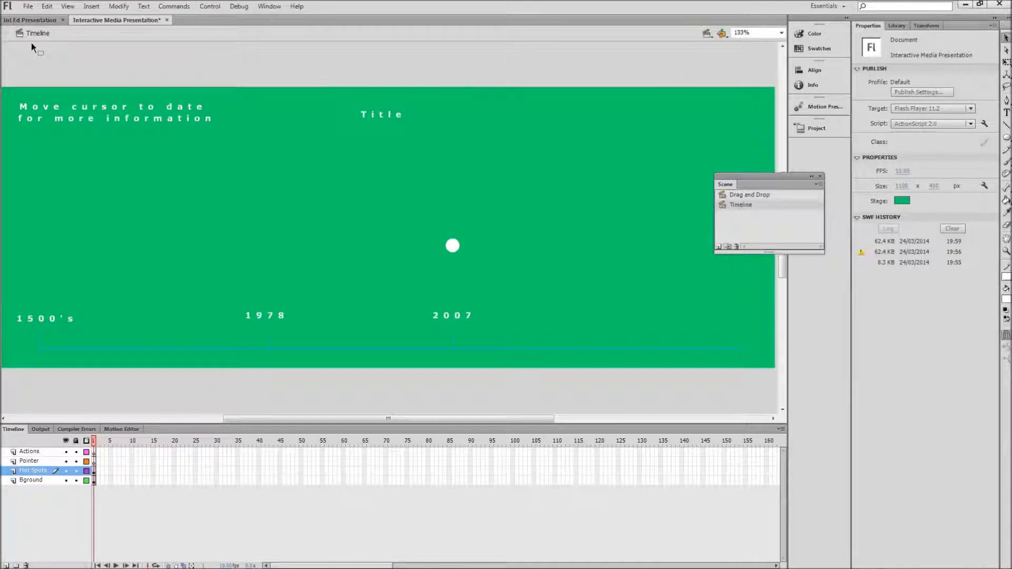
Using the reference document's hot-spot names as a guide, convert the white circle to a button symbol named chess_btn and place it on the 1500's mark.
left_click(25, 20)
left_click(55, 352)
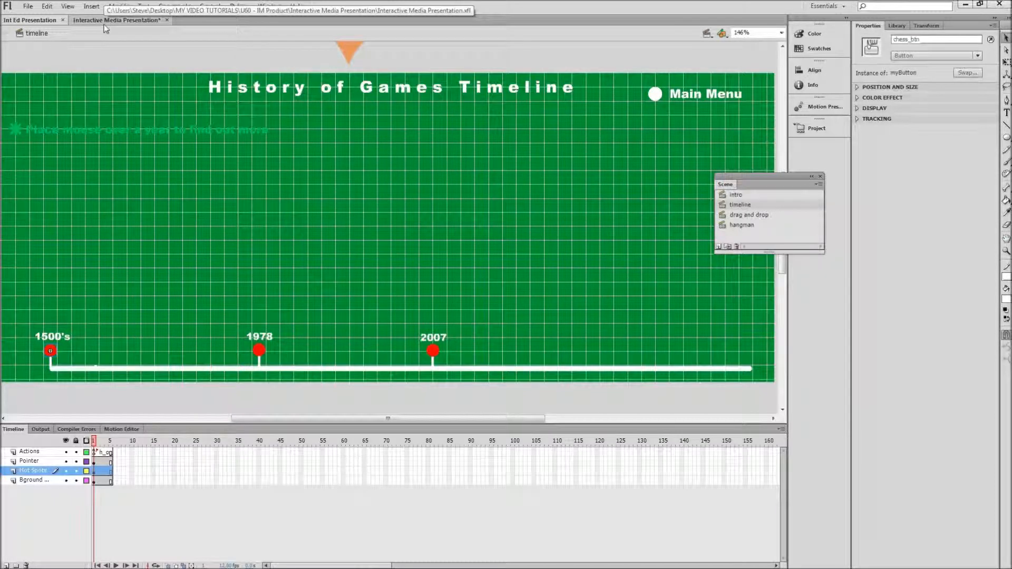
left_click(259, 352)
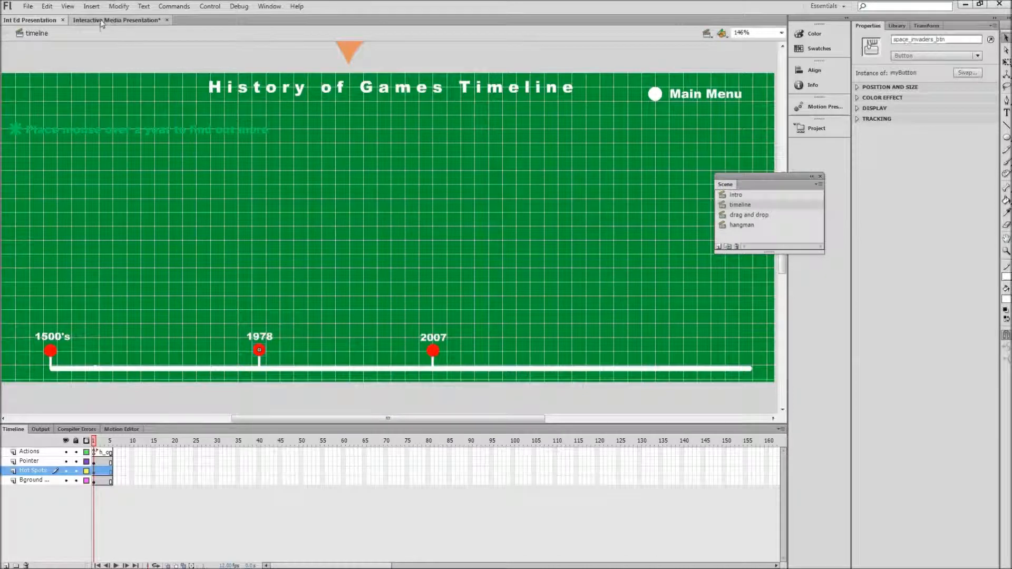
left_click(116, 20)
left_click(451, 246)
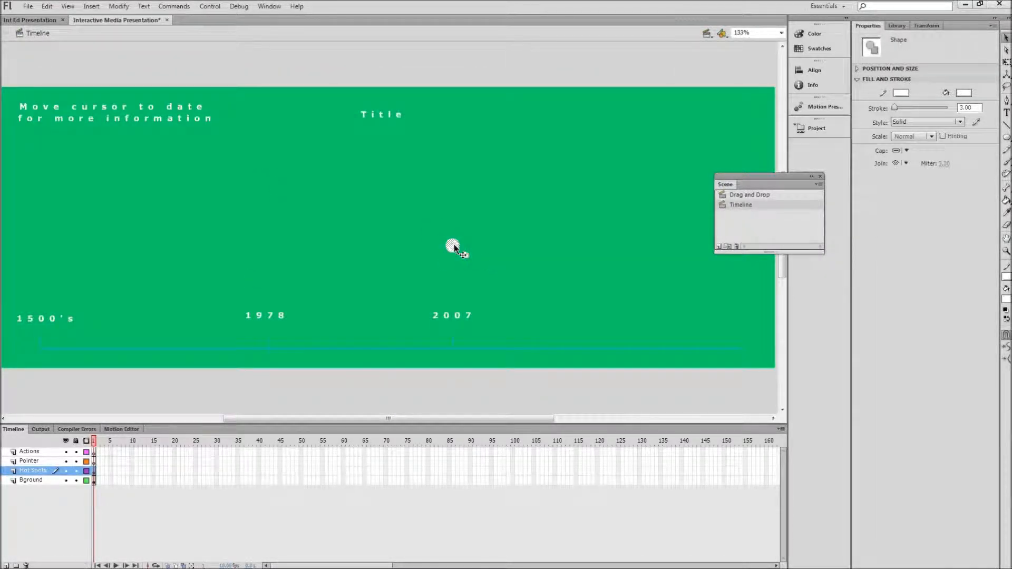
right_click(455, 248)
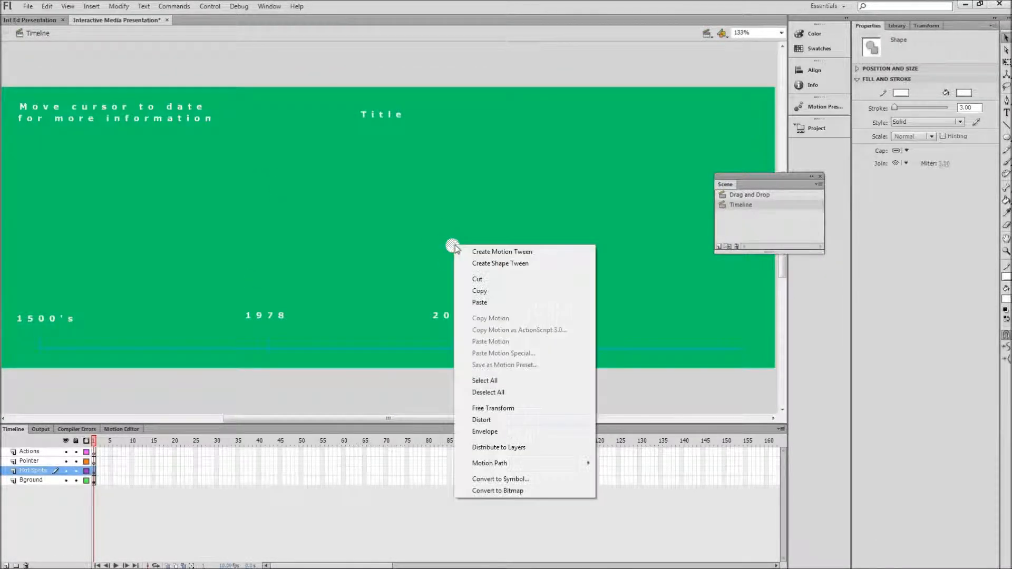
left_click(486, 479)
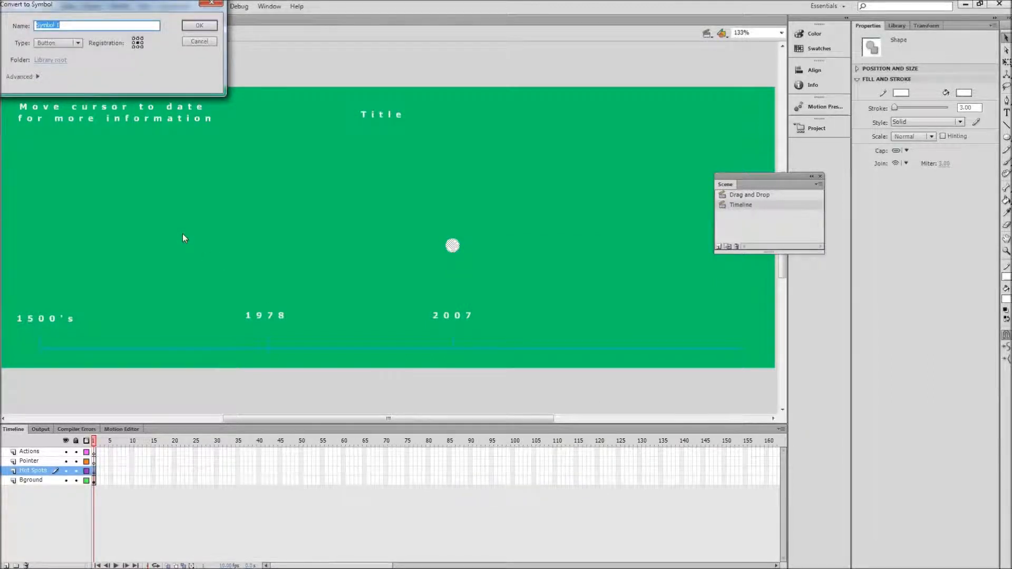
type("chess")
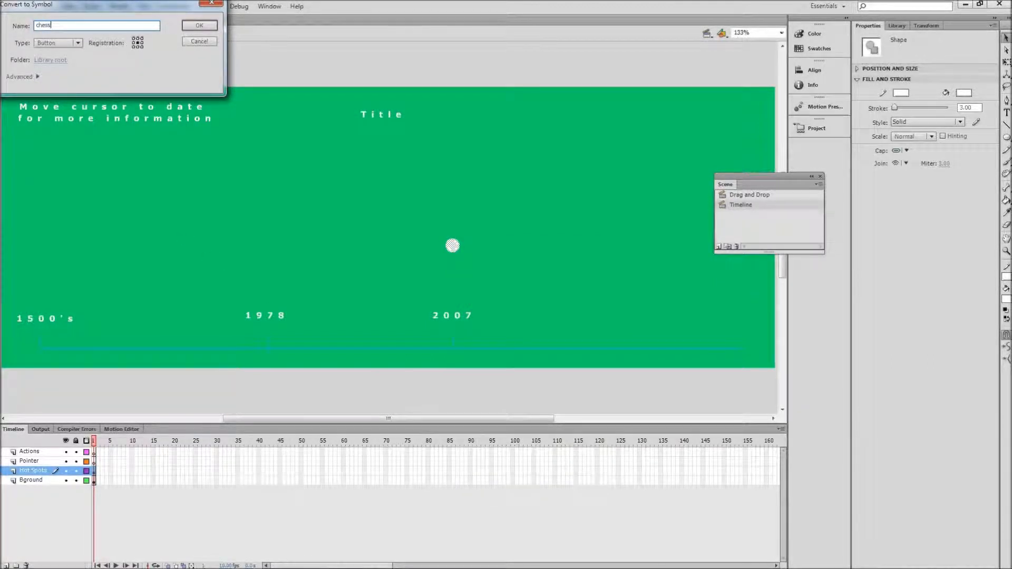
type("_btn")
left_click(209, 26)
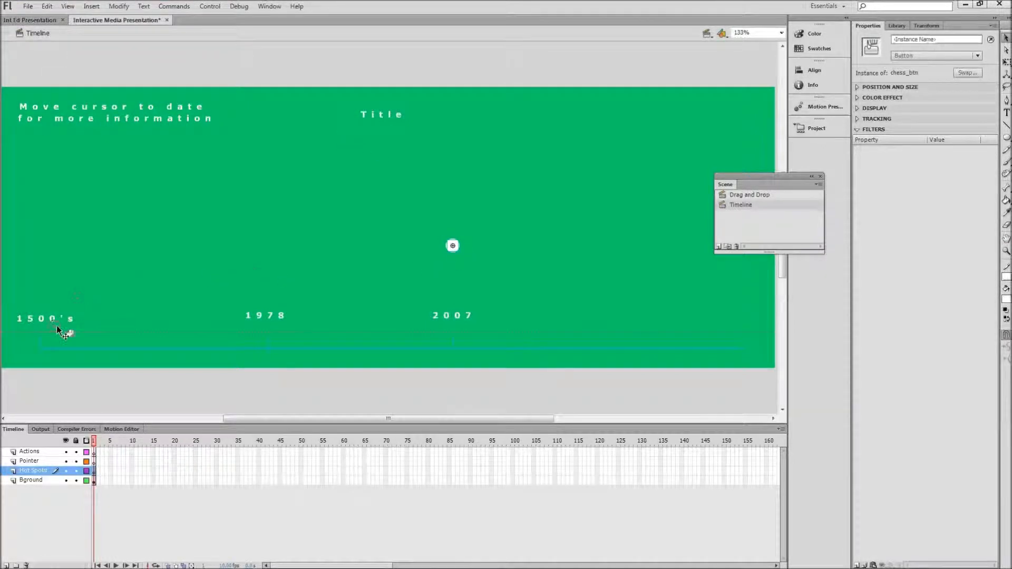
Examine the 1500's and 1978 hot-spot buttons and their instance and symbol names in the Int Ed Presentation document.
left_click(36, 22)
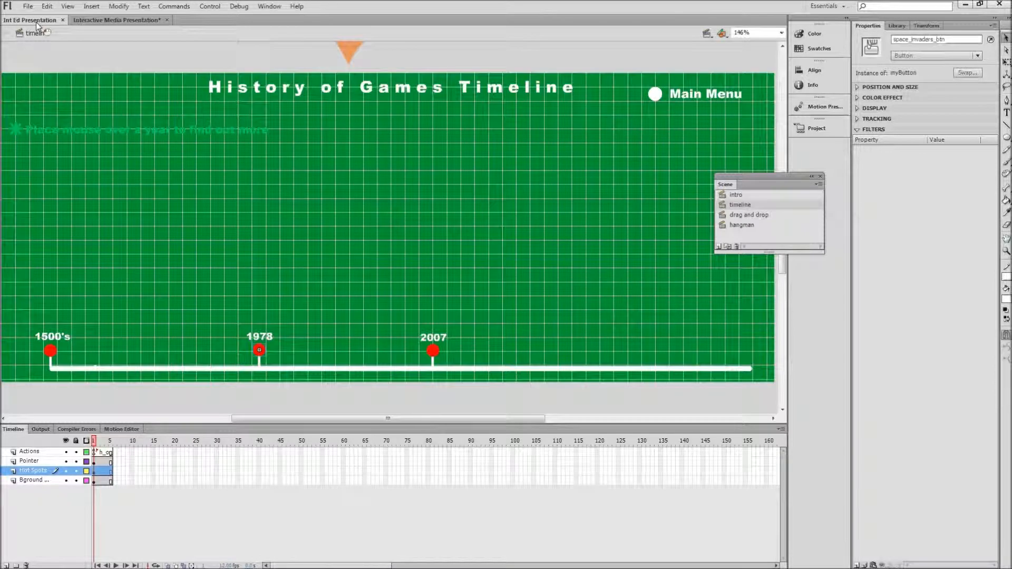
left_click(50, 349)
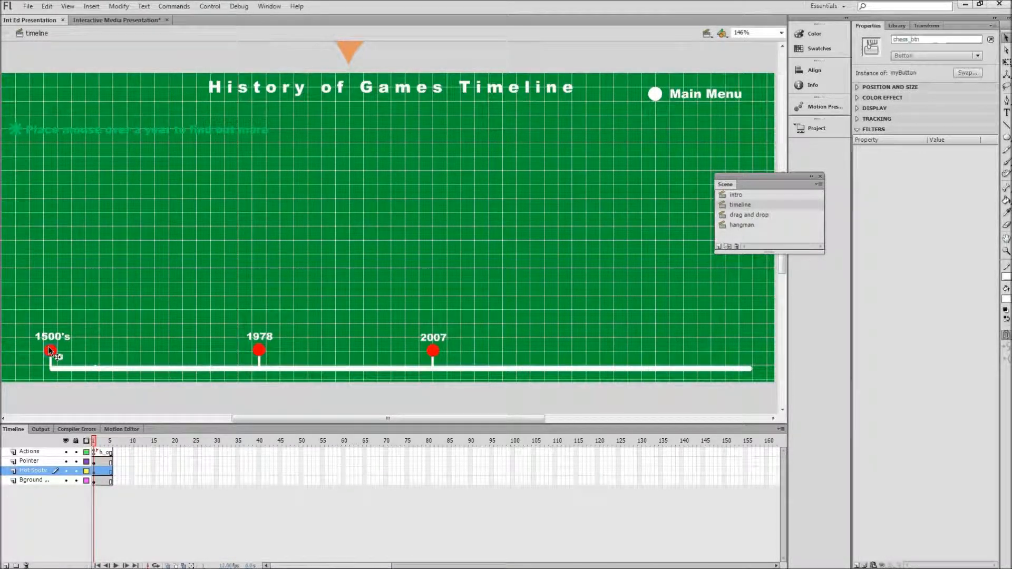
left_click(256, 353)
left_click(256, 350)
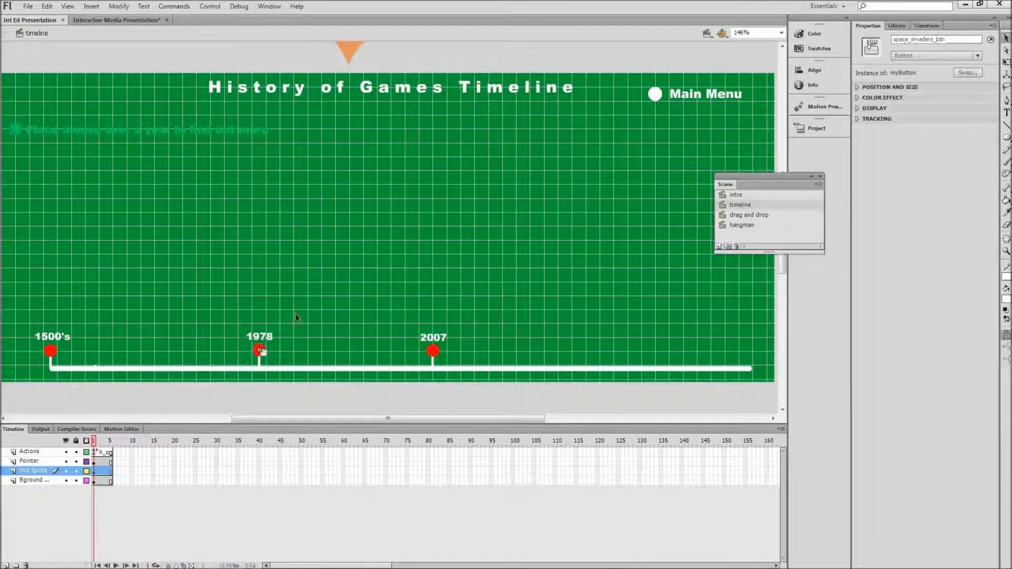
left_click(897, 26)
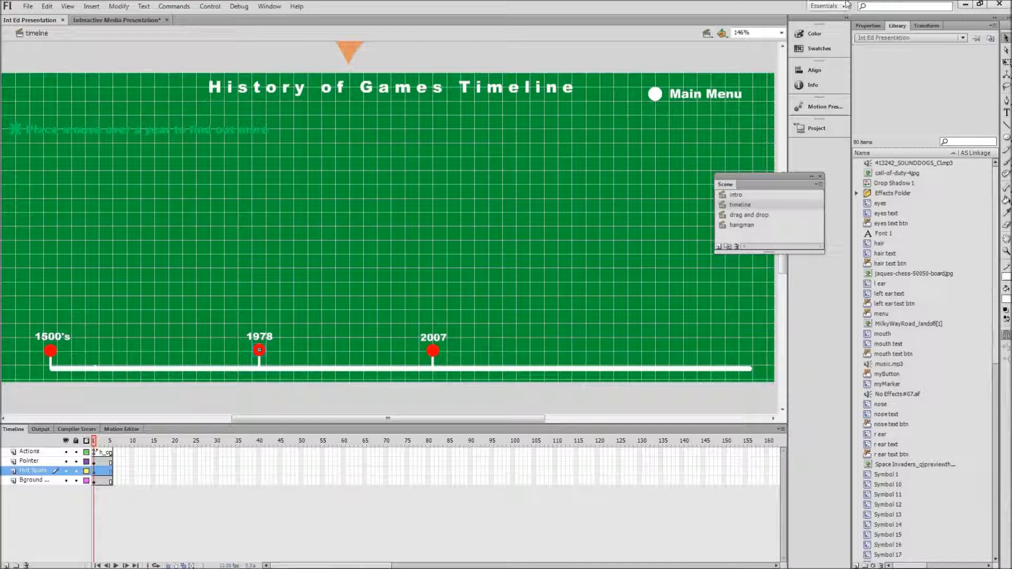
left_click(868, 26)
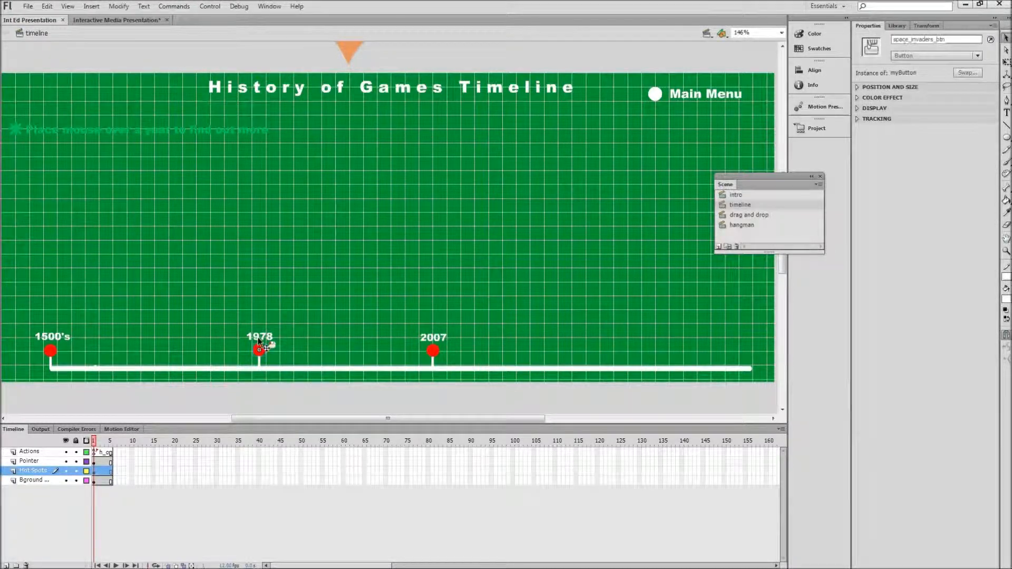
left_click(137, 20)
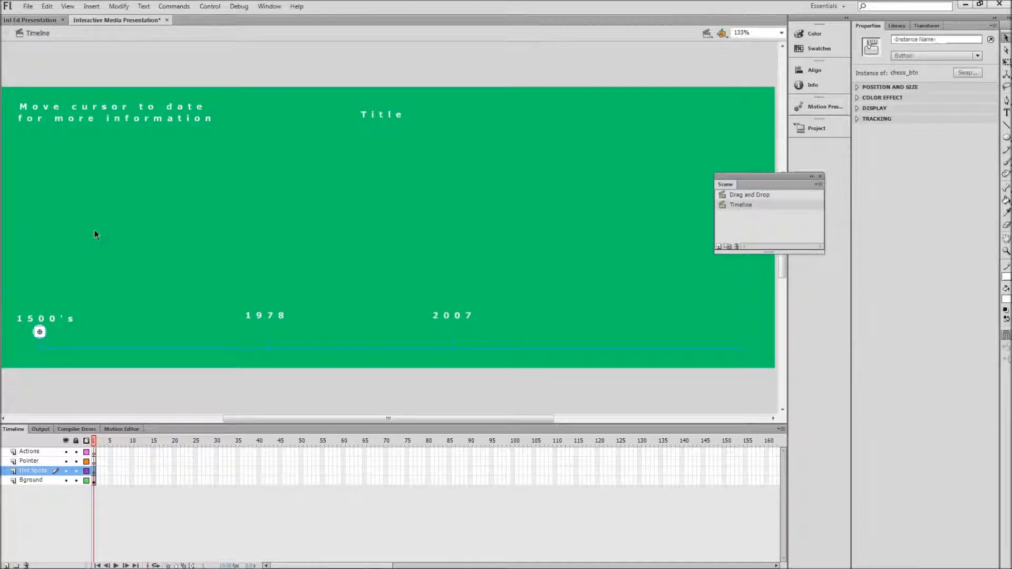
Move the 1500's label higher so it clears the hot-spot button on the first date mark.
left_click(29, 331)
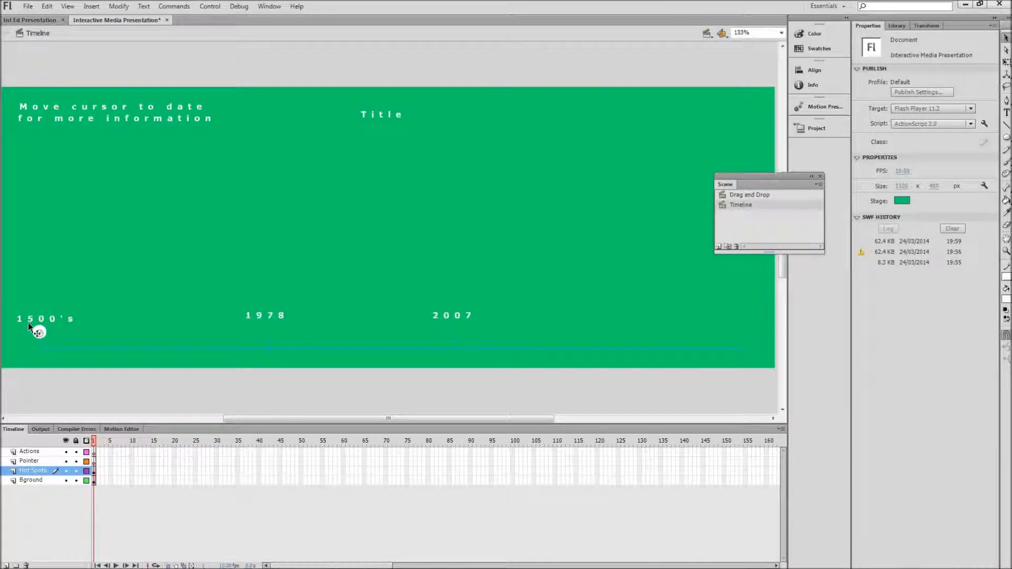
left_click_drag(31, 315, 31, 296)
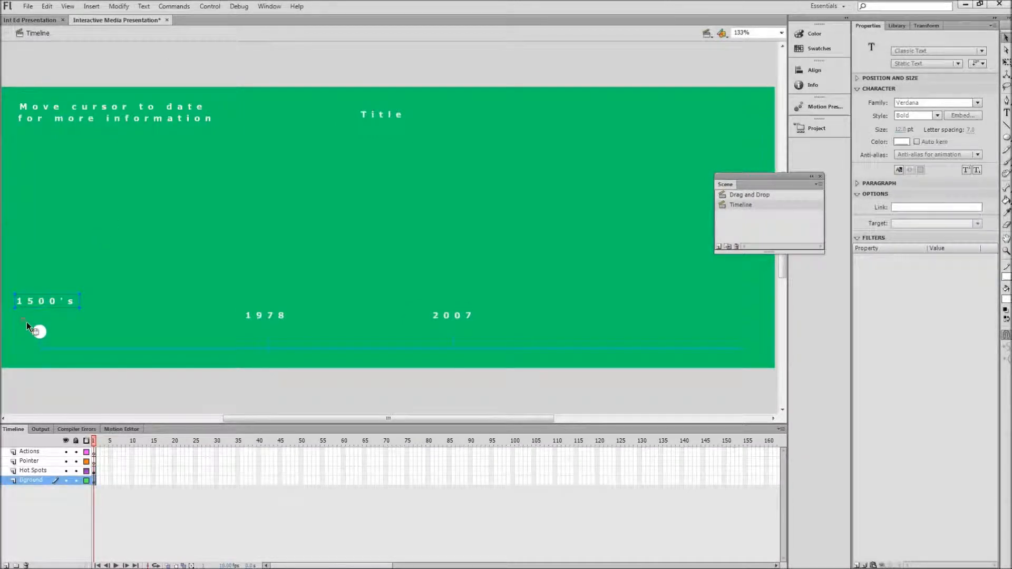
left_click(63, 332)
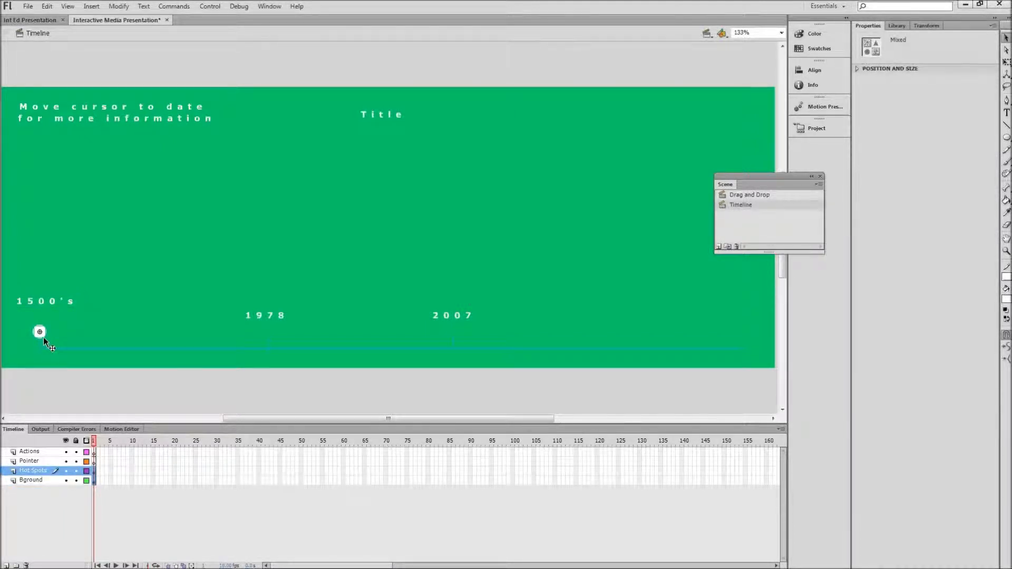
Give the hot-spot button under the 1500's label the instance name chess_btn.
left_click(51, 318)
left_click(43, 333)
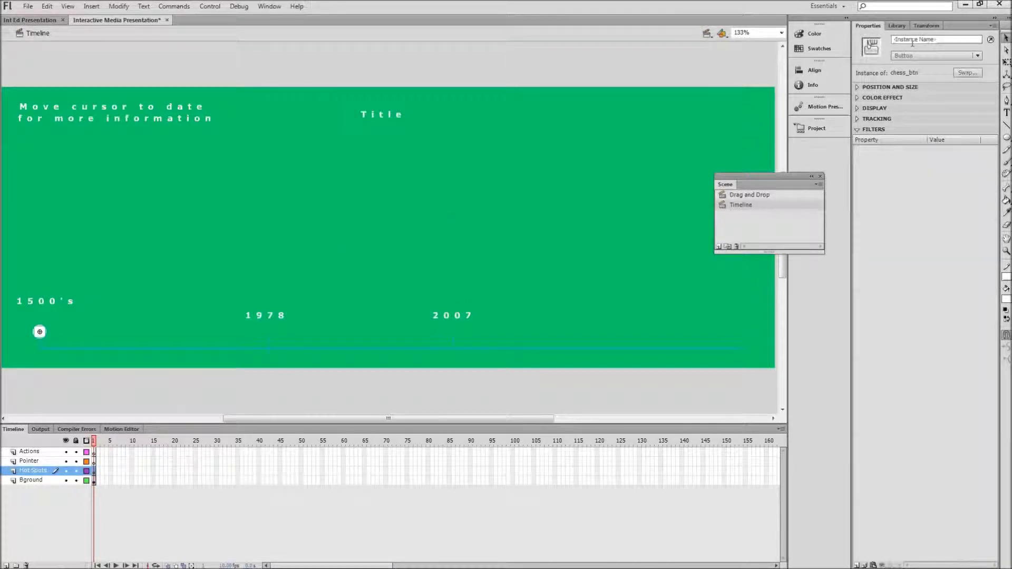
left_click(895, 40)
type("chess_btn")
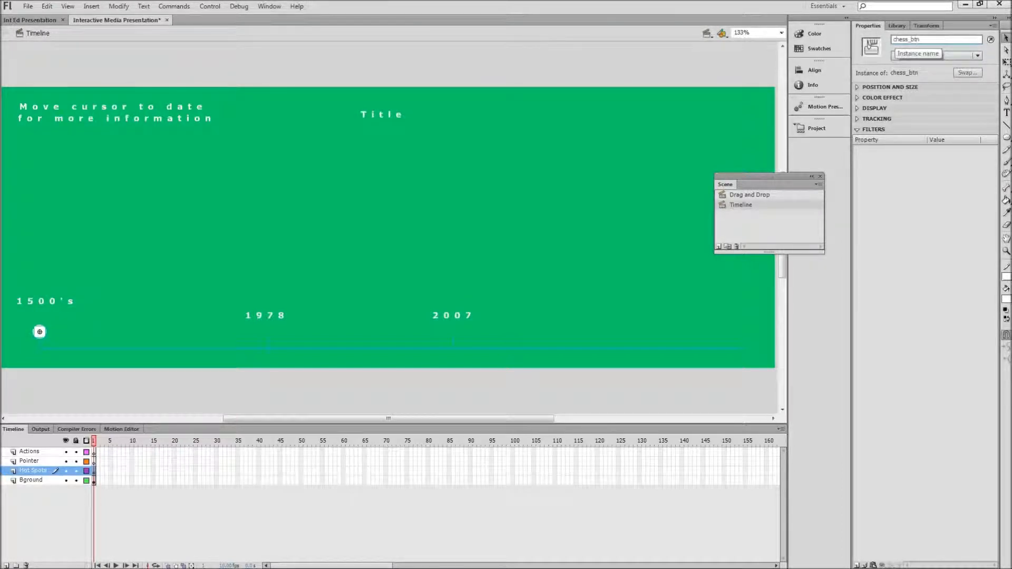
key("Return")
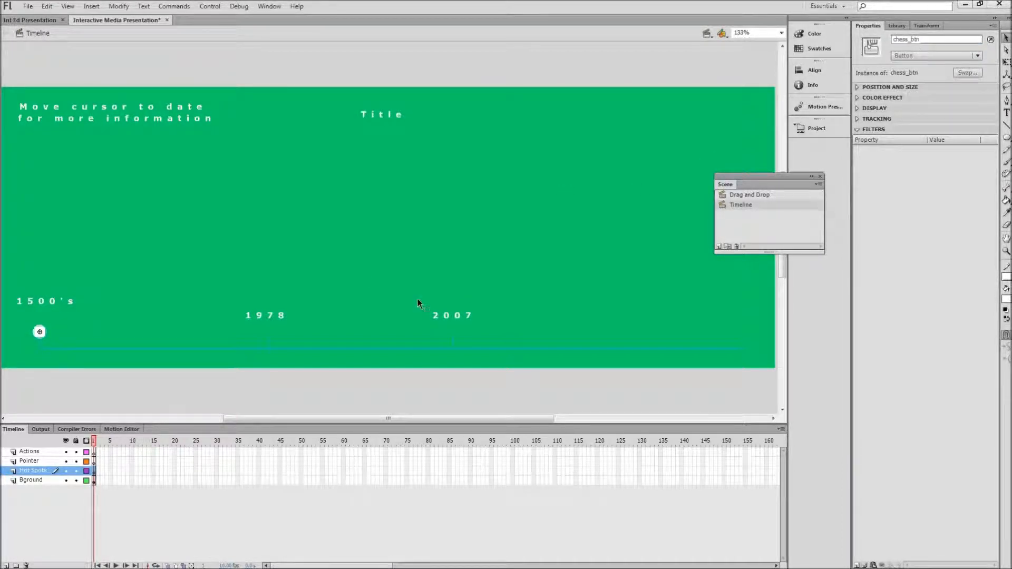
Rename the chess_btn symbol in the library as timeline btn.
left_click(896, 26)
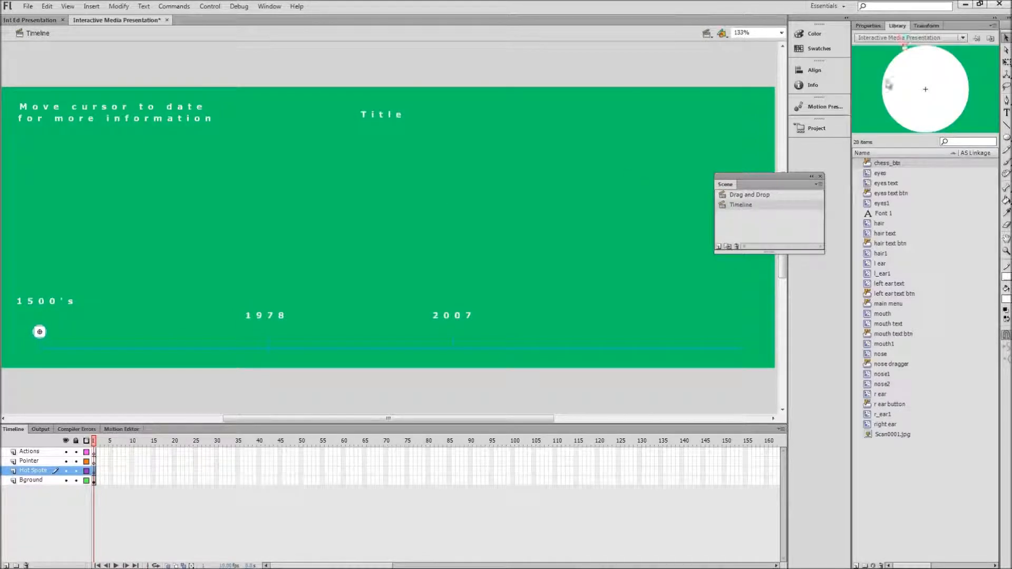
double_click(897, 164)
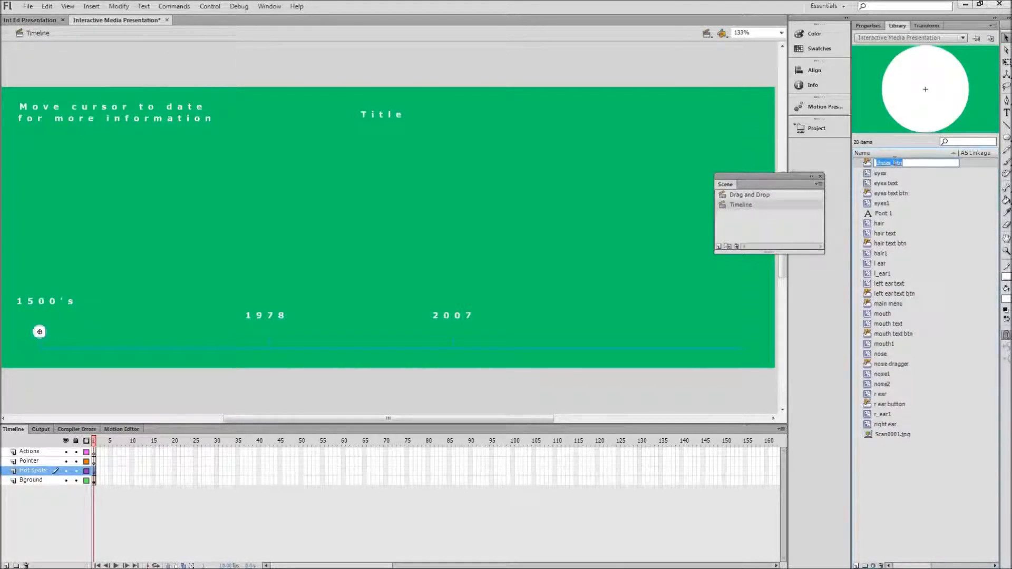
type("b")
type("i")
type("mewline b")
left_click(912, 527)
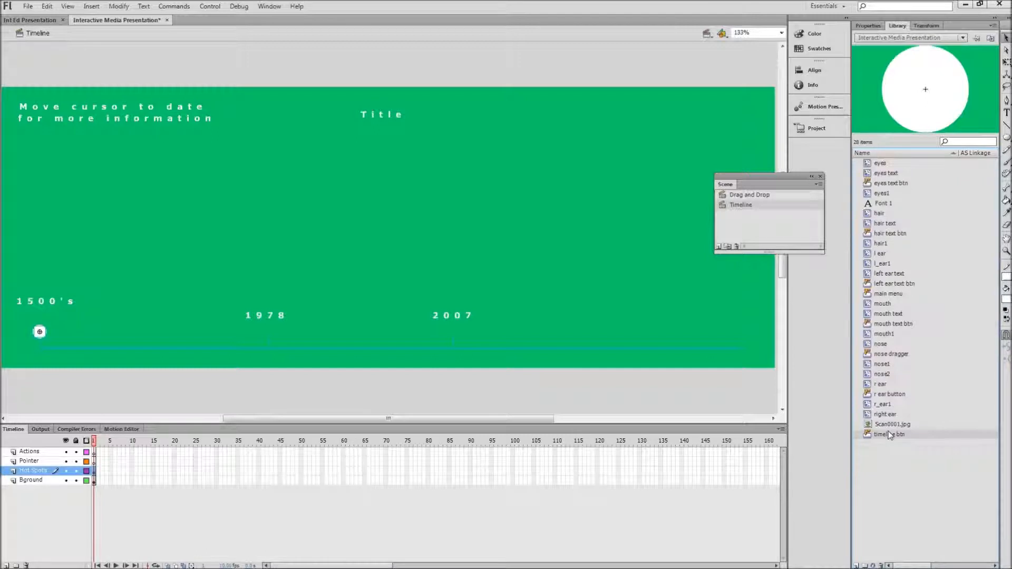
Place two more instances of the timeline btn symbol on the line's date marks, one under 1978 and one under 2007.
left_click_drag(933, 95, 272, 331)
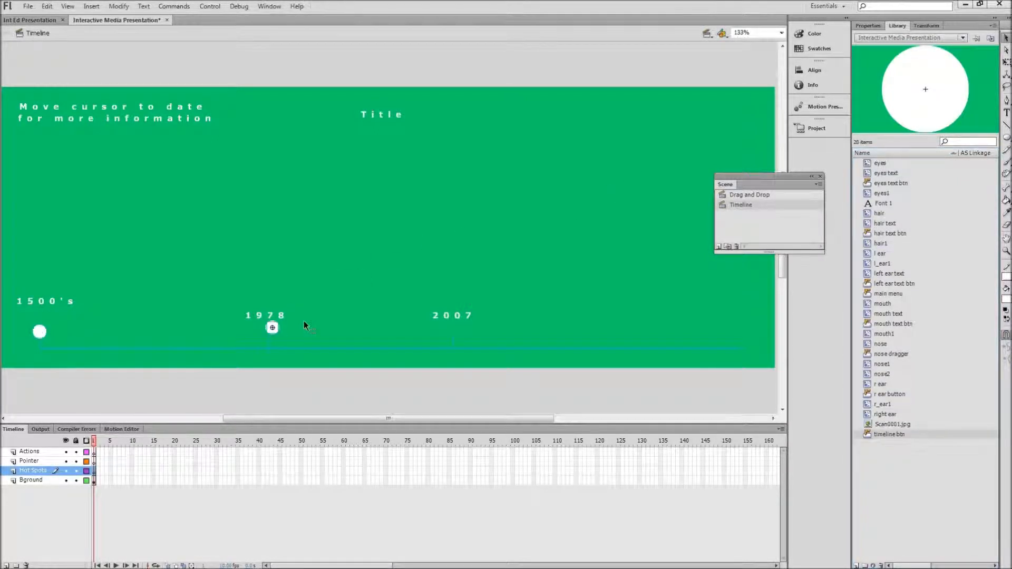
left_click_drag(952, 62, 648, 167)
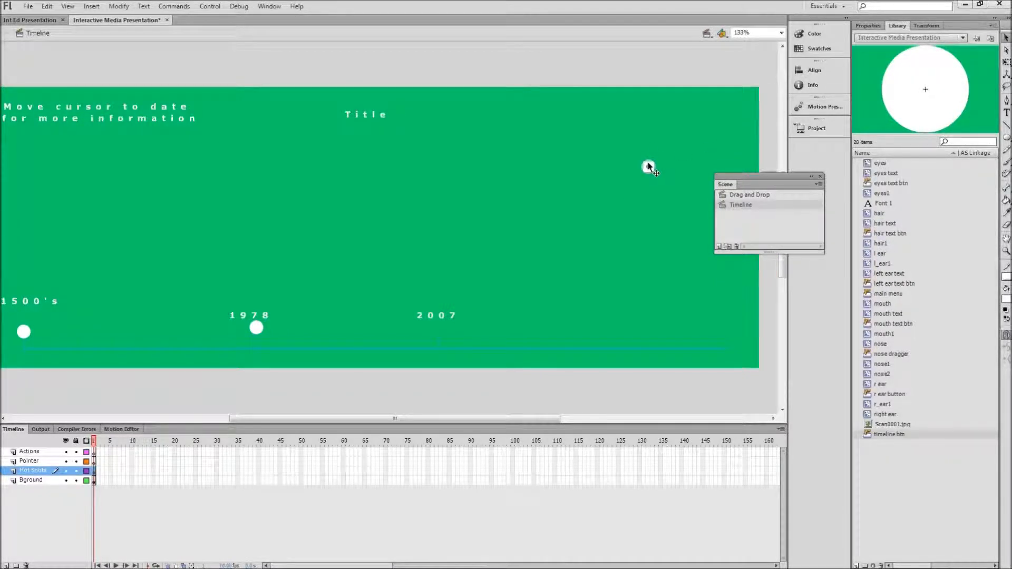
left_click_drag(436, 328, 435, 328)
left_click_drag(251, 332, 248, 338)
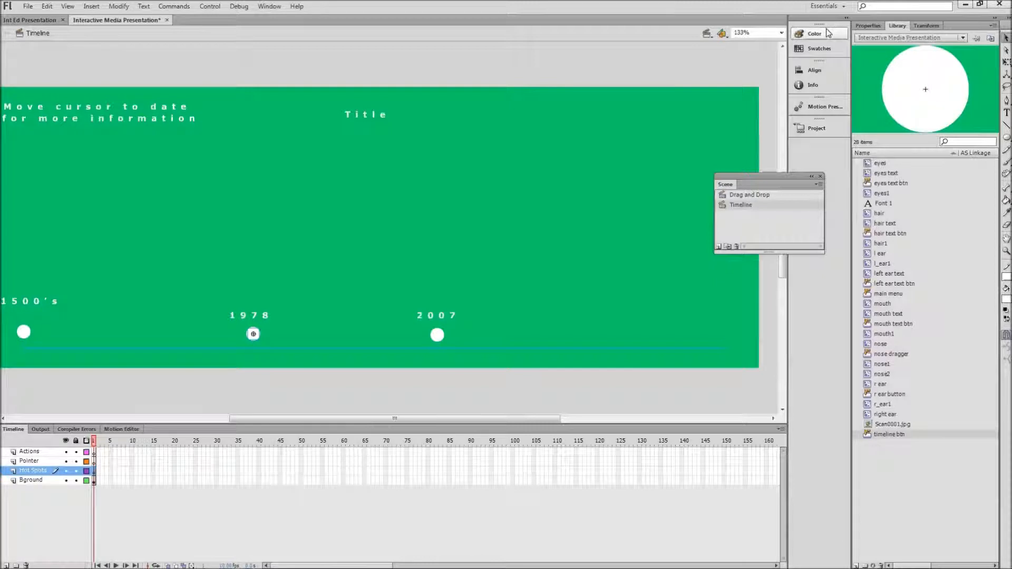
Give the hot-spot button under the 1978 label the instance name space_invaders_btn.
left_click(868, 26)
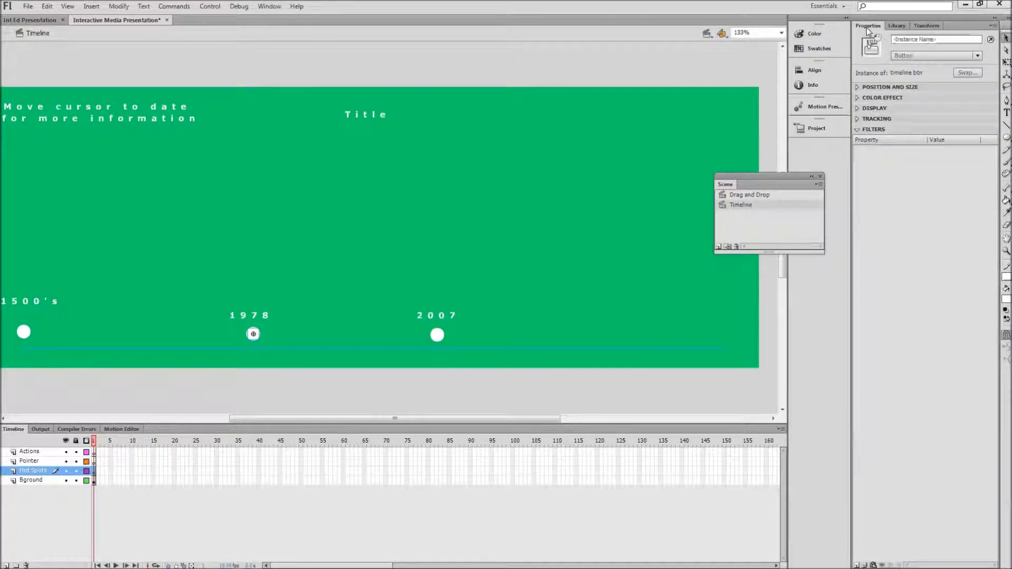
left_click(899, 40)
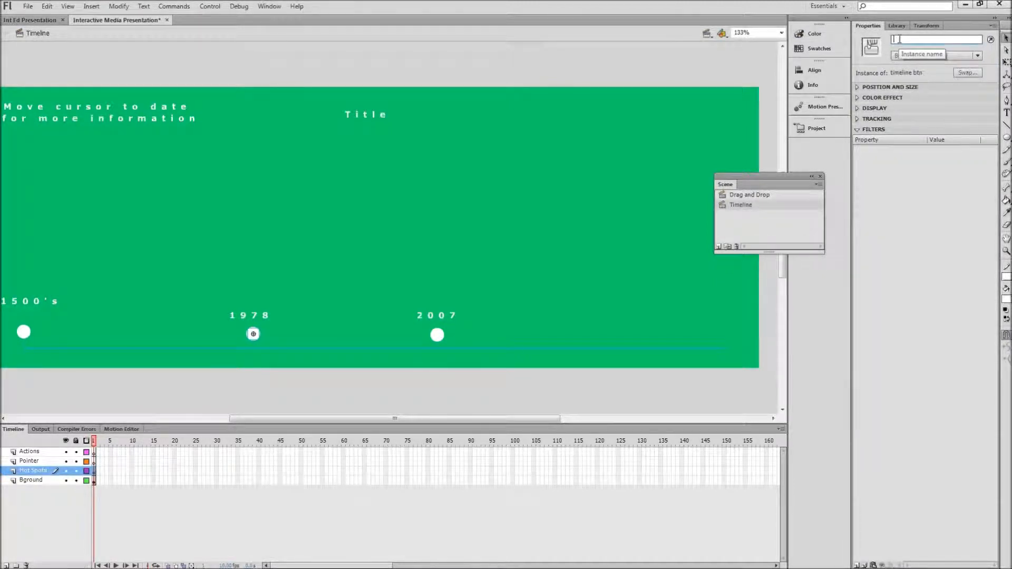
type("space_inva")
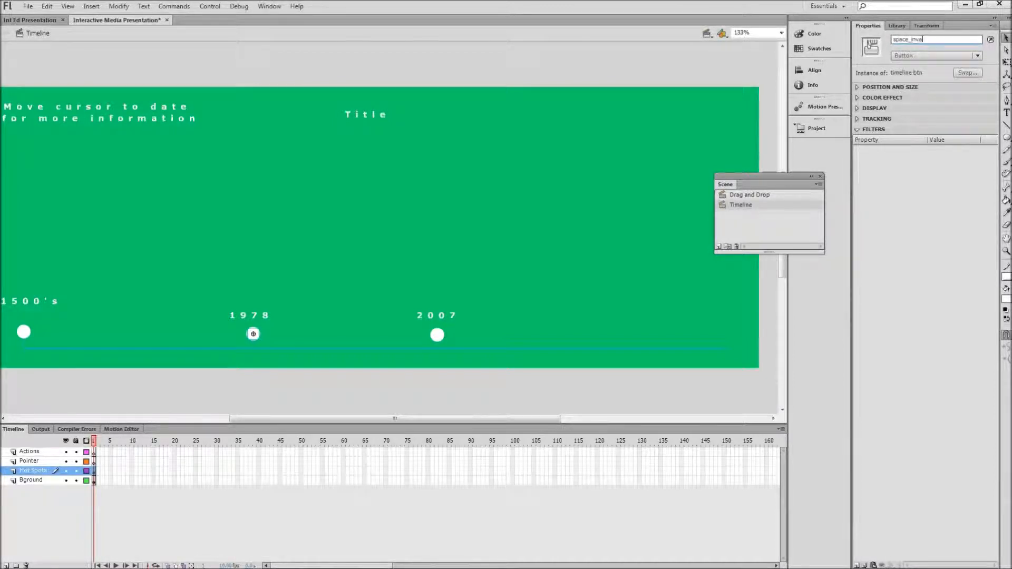
type("ders_btn")
Give the hot-spot button under the 2007 label the instance name call_of_duty_btn and fit the whole stage in view.
left_click(440, 333)
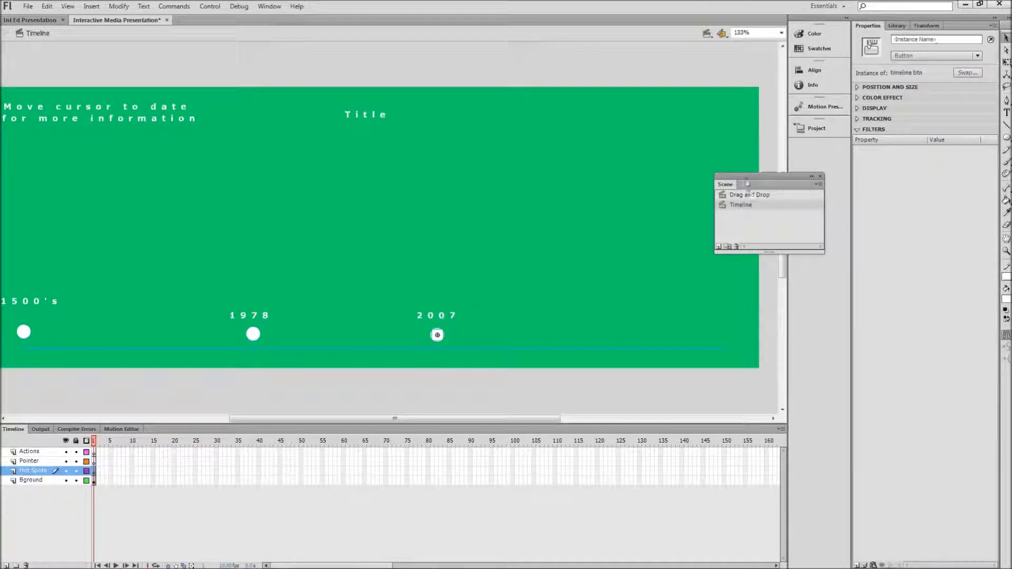
left_click(902, 40)
type("call_of_duty_btn")
key("Return")
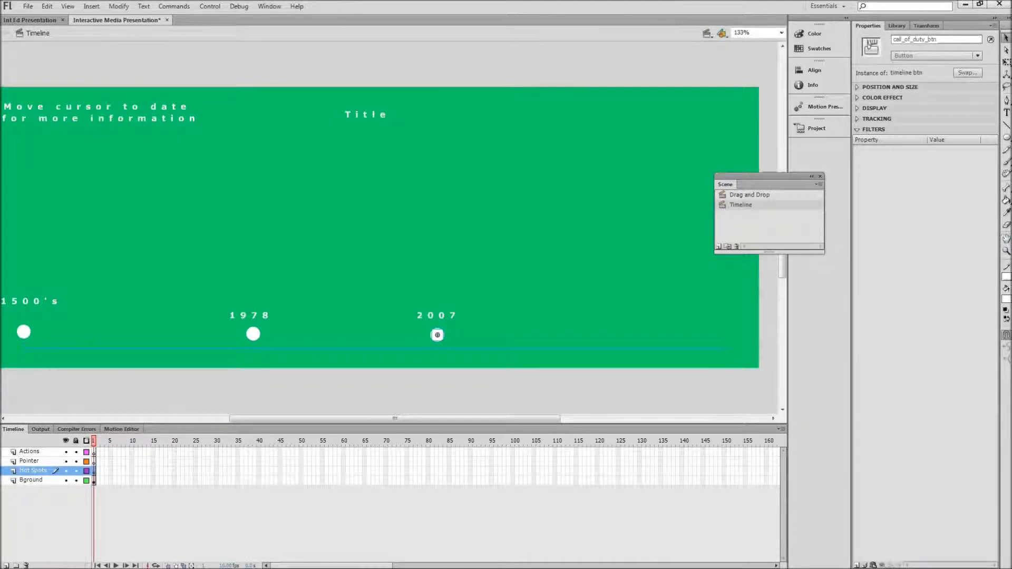
double_click(1007, 239)
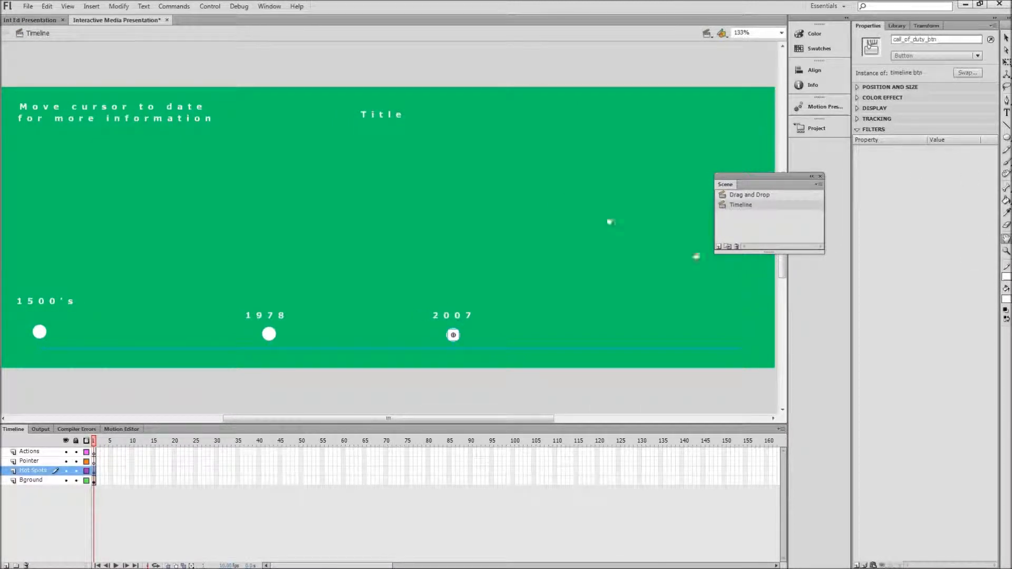
Examine the Pointer layer's orange marker above the stage and its instance and symbol names in the Int Ed Presentation document.
left_click(22, 21)
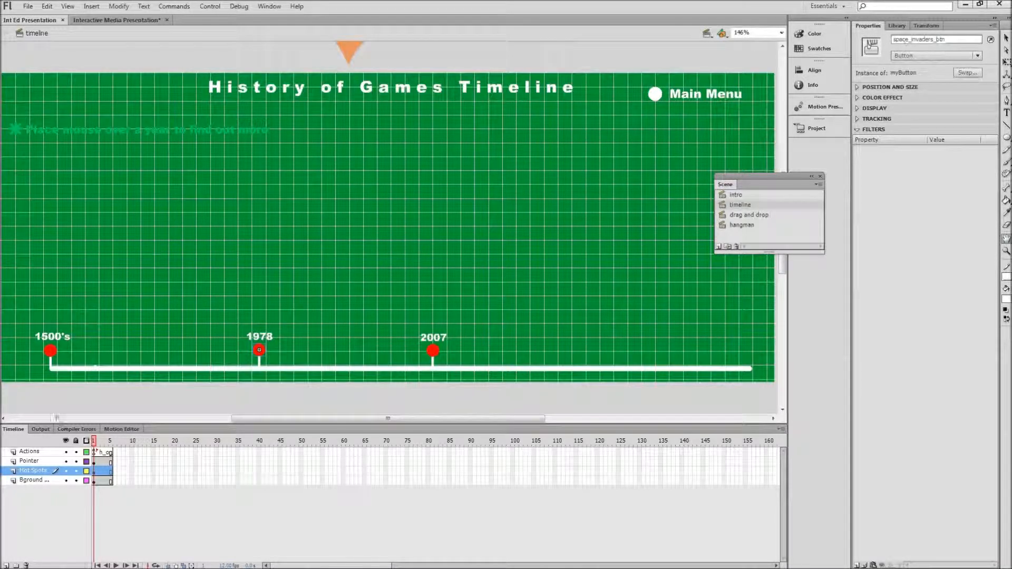
left_click(38, 470)
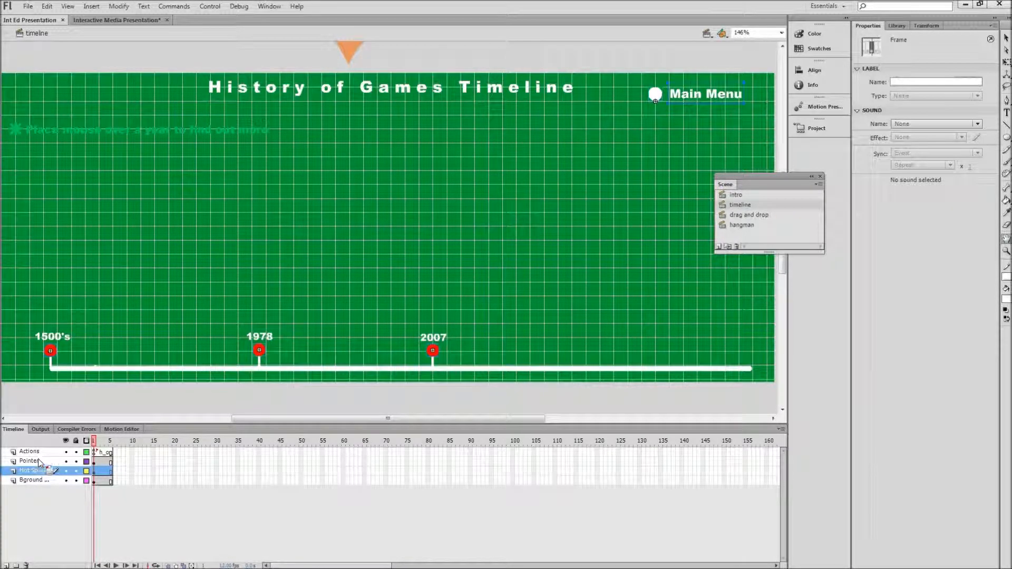
left_click(38, 461)
scroll(279, 264, "up", 3)
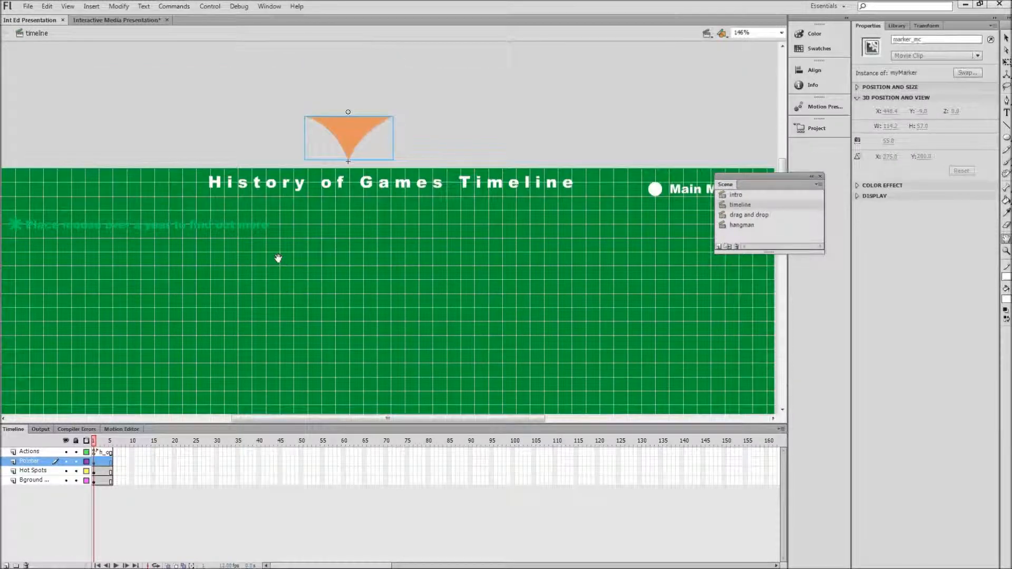
scroll(279, 259, "up", 2)
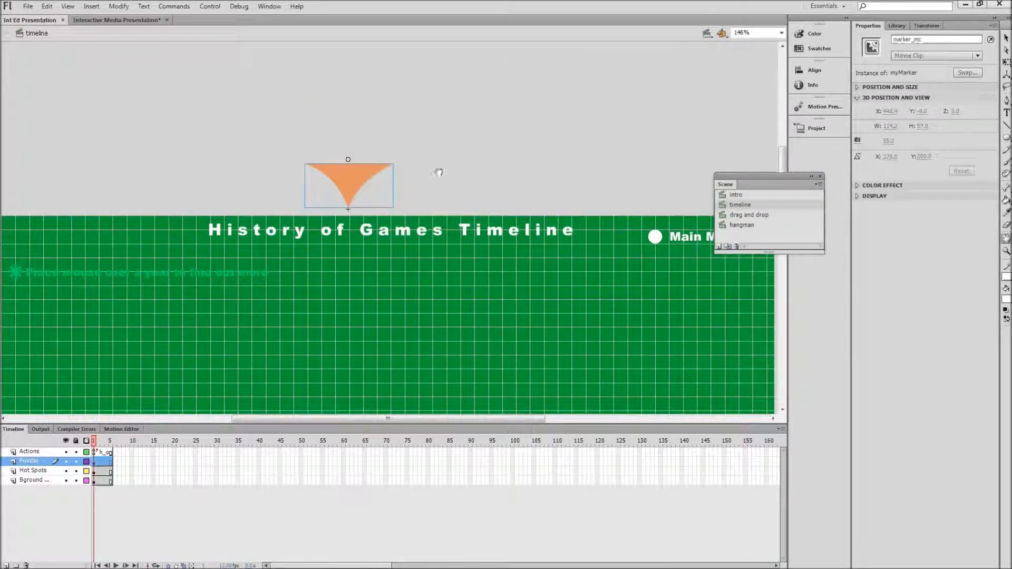
left_click(1006, 38)
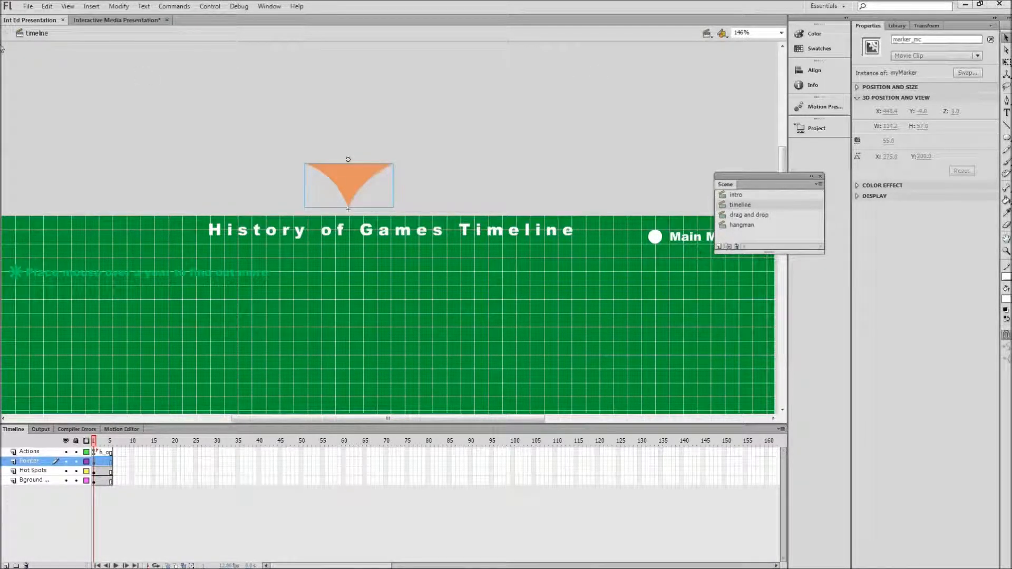
In the Interactive Media Presentation document, draw a white downward arrow between the instructions and the title with the Brush tool.
left_click(116, 20)
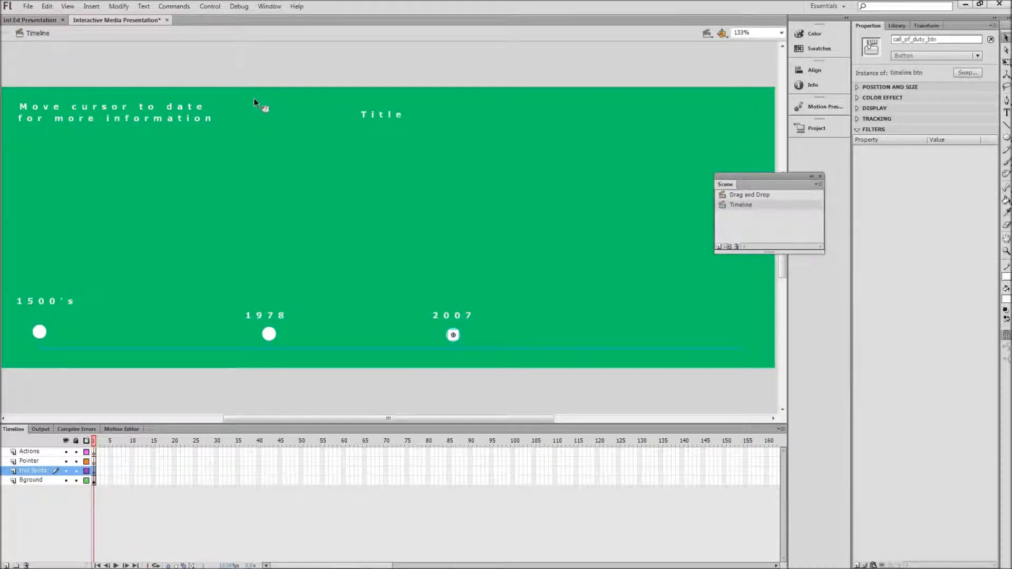
left_click(1007, 162)
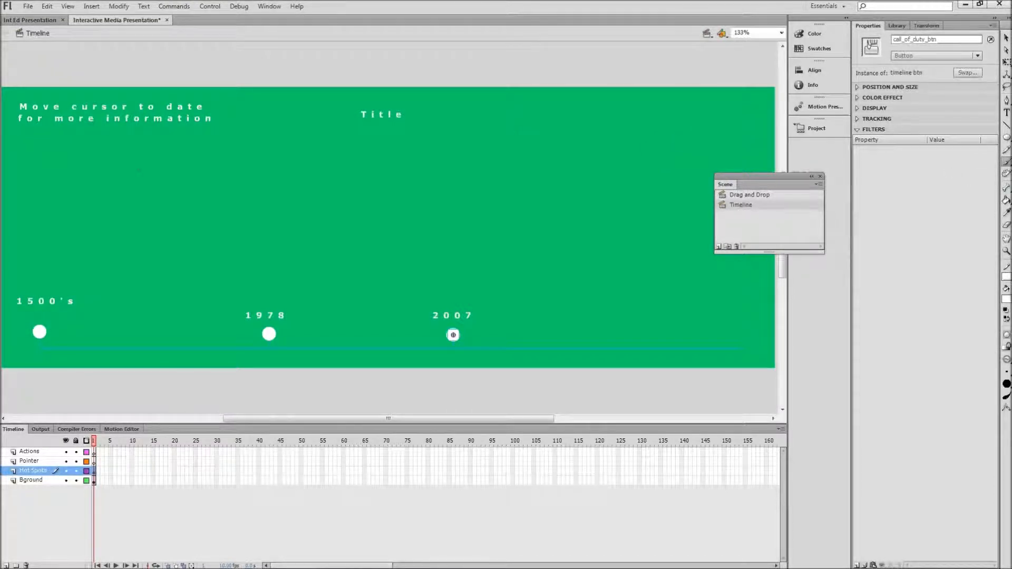
mouse_move(283, 124)
left_mouse_down()
mouse_move(286, 182)
mouse_move(280, 171)
mouse_move(308, 167)
left_mouse_up()
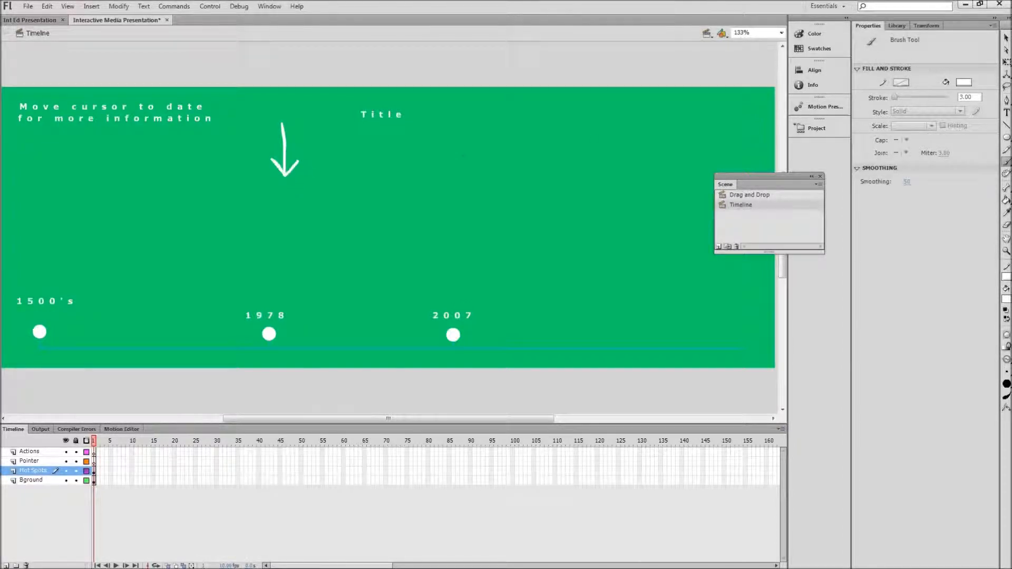
Convert the brushed arrow to a movie clip symbol named marker.
left_click(1006, 38)
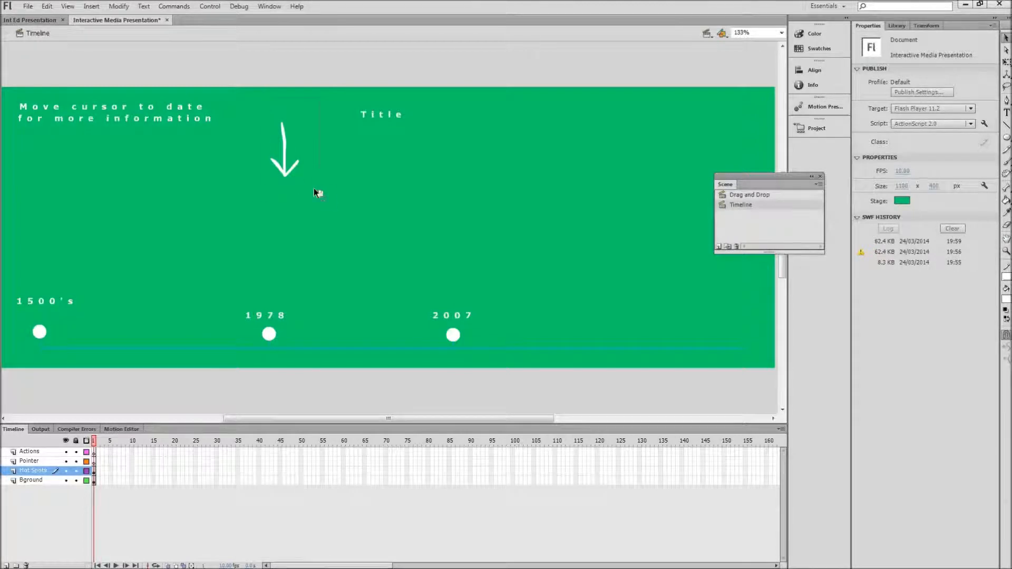
left_click(287, 179)
right_click(286, 174)
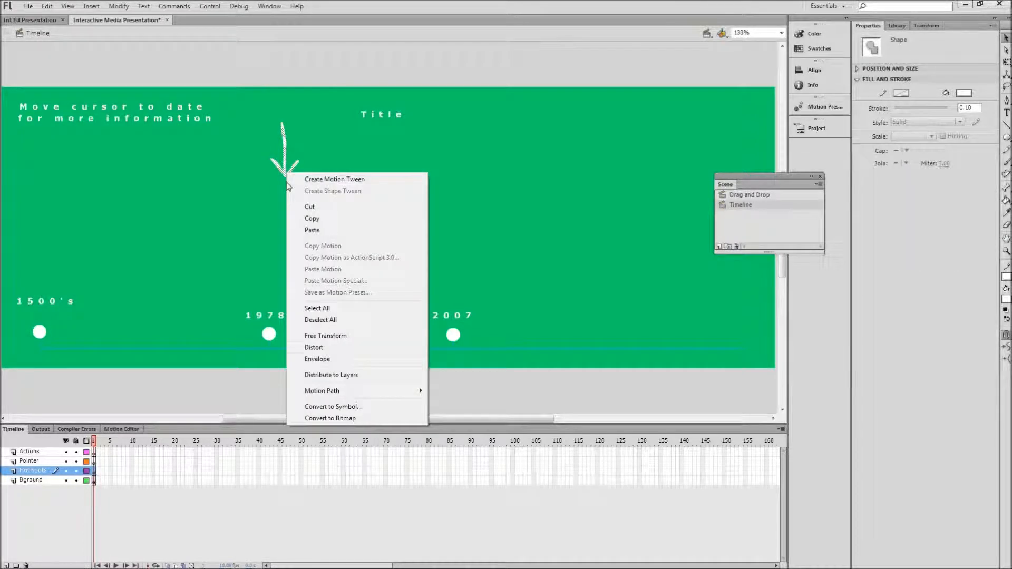
left_click(332, 406)
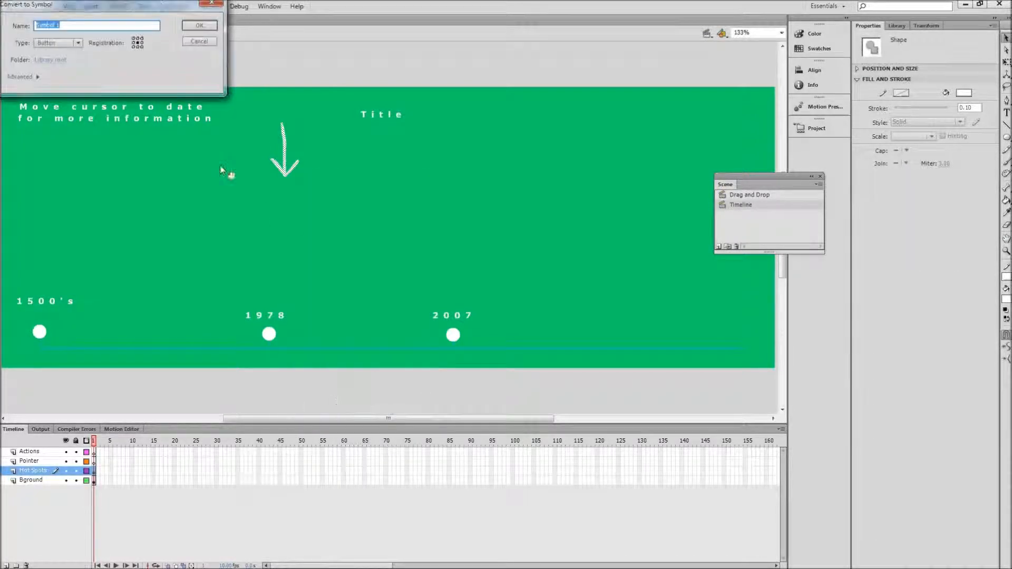
left_click(78, 43)
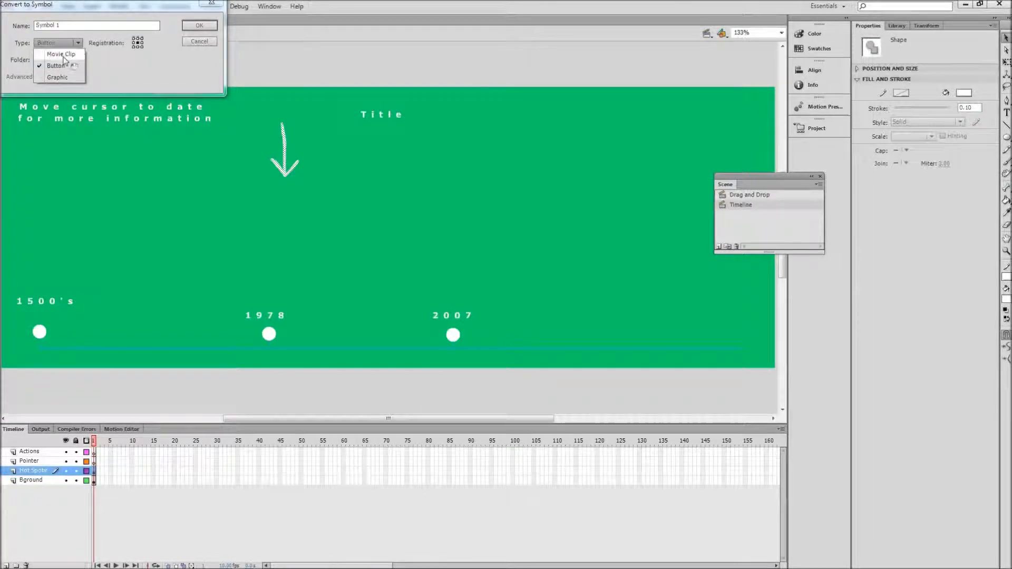
left_click(60, 55)
left_click_drag(63, 30, 17, 28)
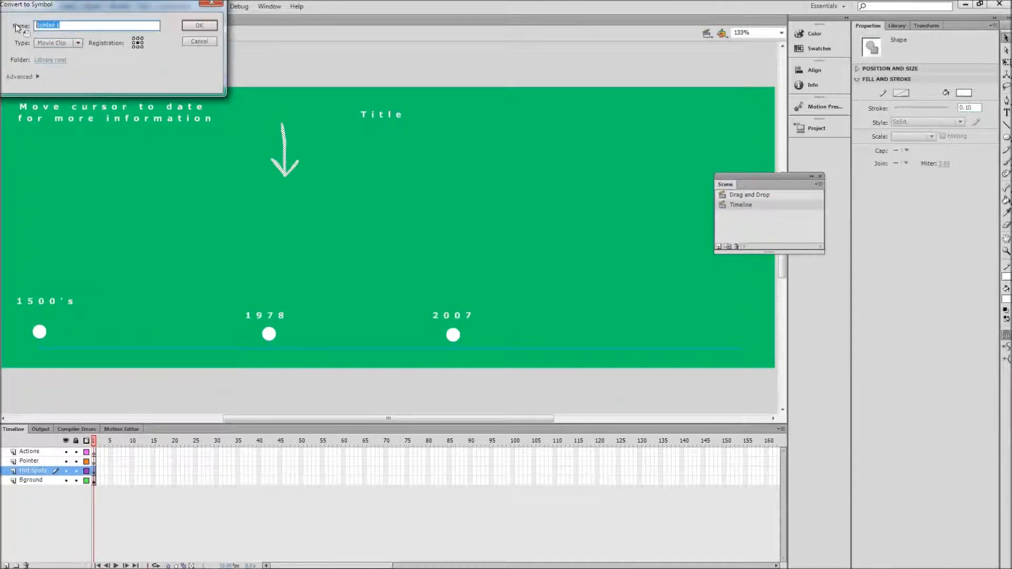
type("marker")
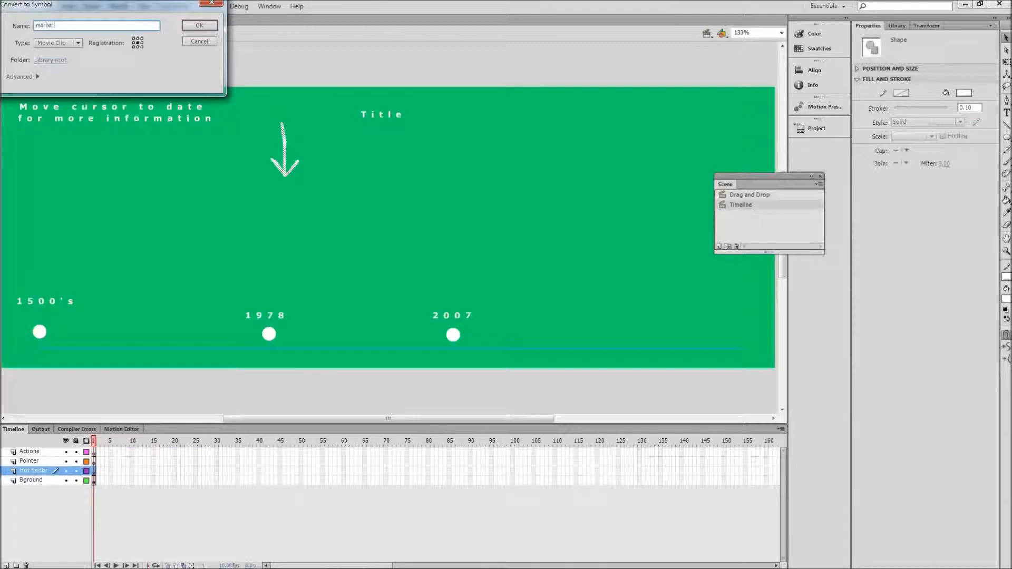
left_click(199, 26)
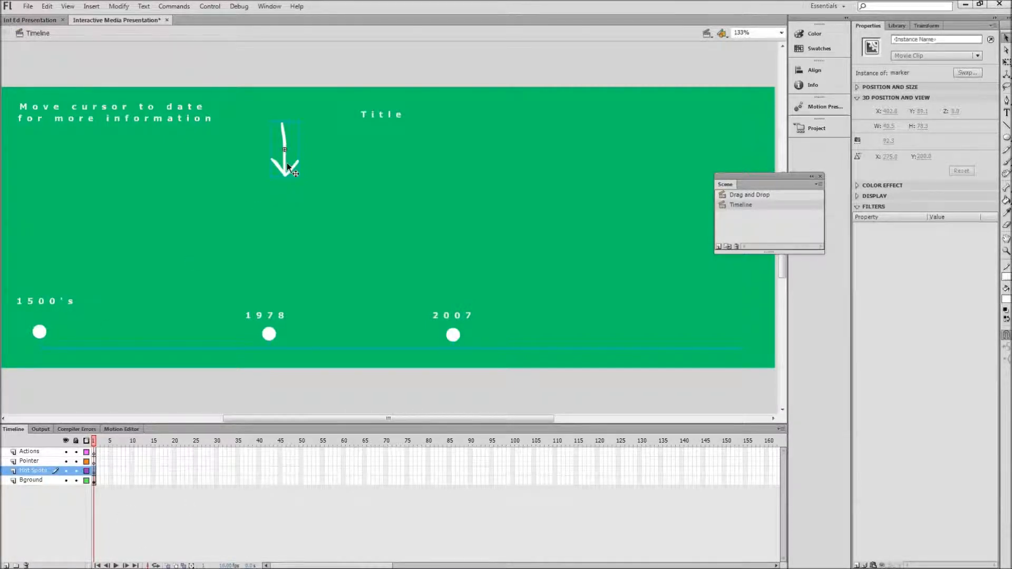
Cut the marker arrow from the Hot Spots layer, paste it in place on the Pointer layer and select it.
key("Delete")
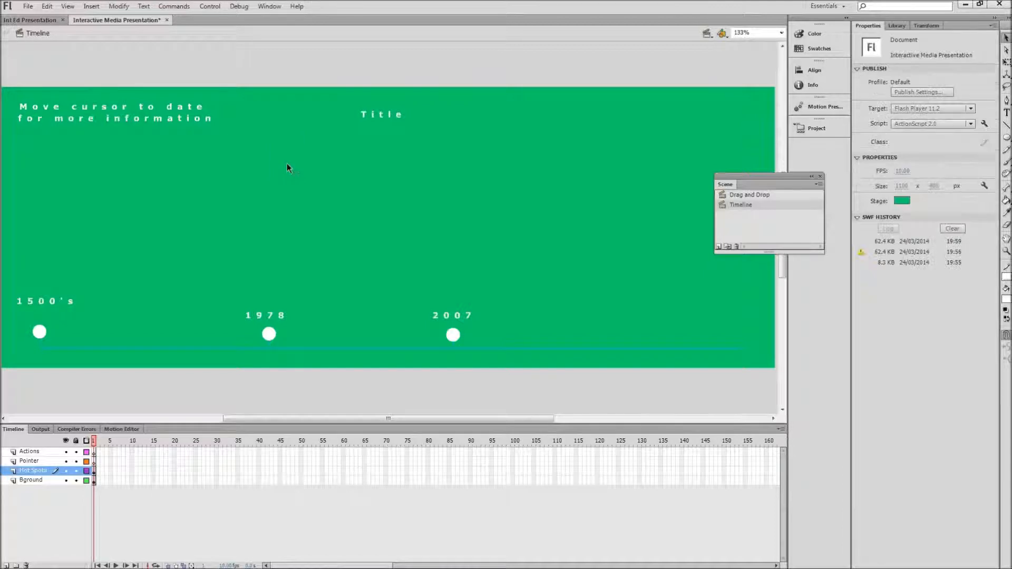
left_click(44, 461)
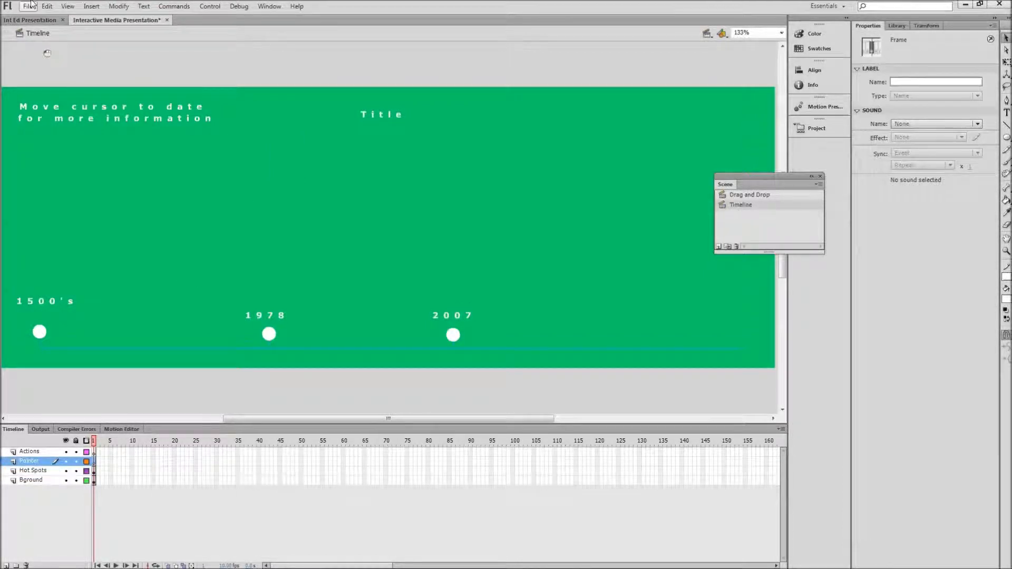
left_click(47, 6)
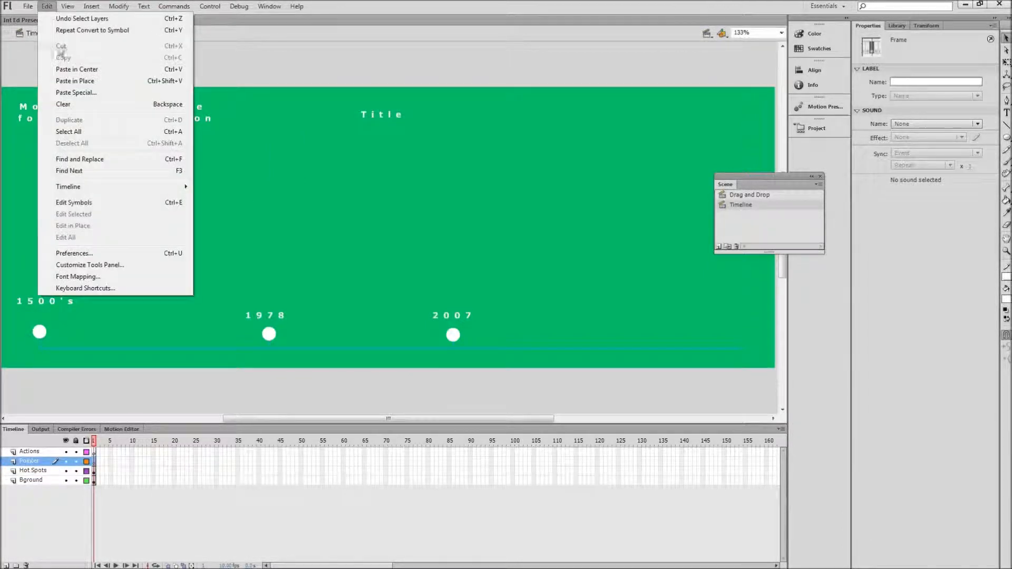
left_click(80, 84)
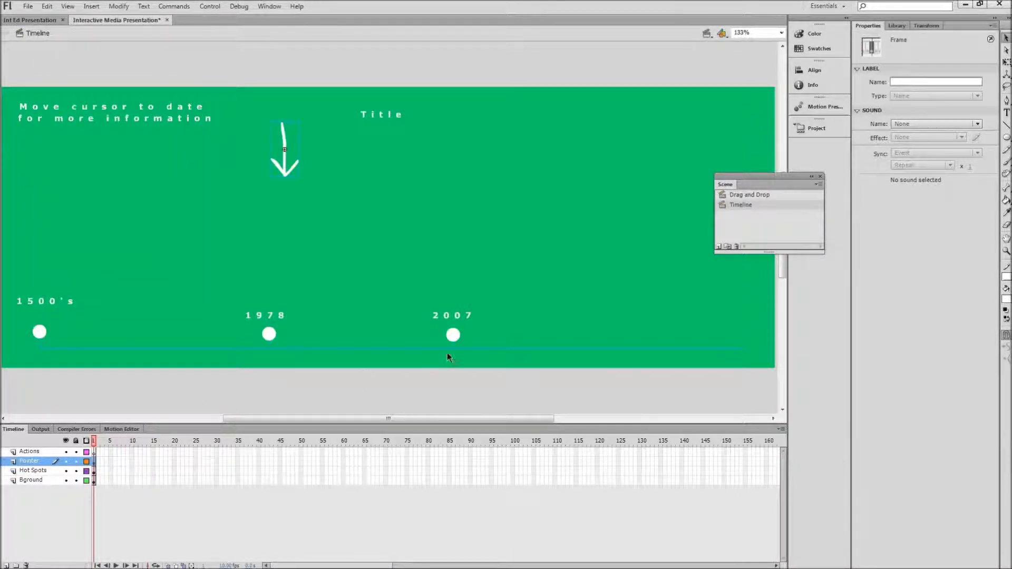
left_click(285, 168)
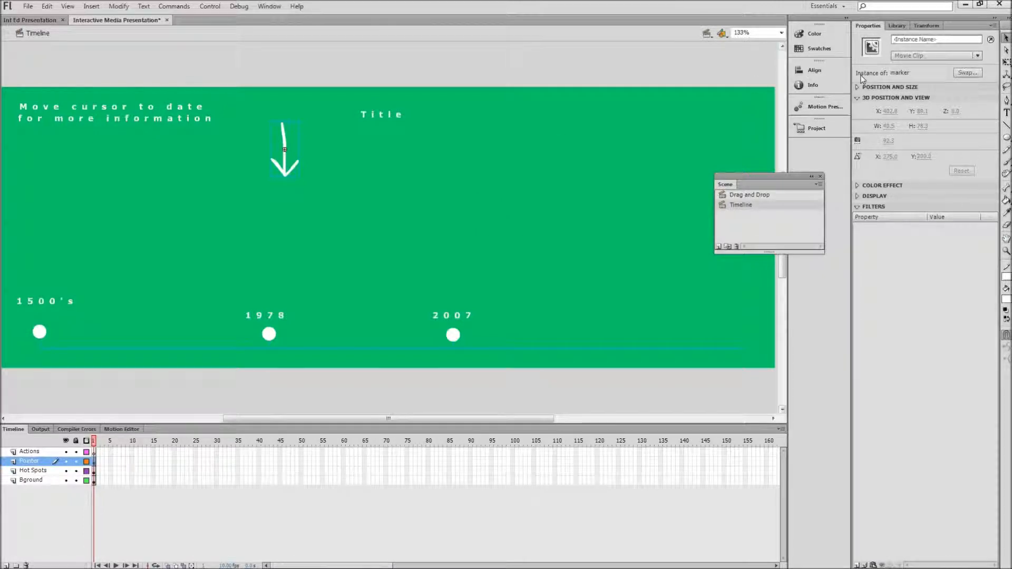
Give the marker arrow the instance name marker_mc.
left_click(898, 39)
type("m")
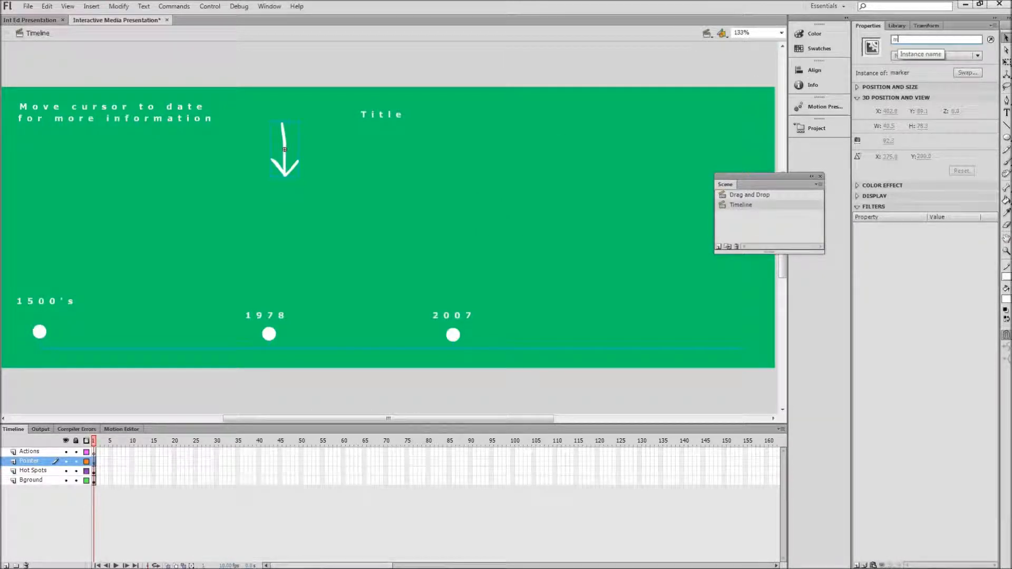
type("arker_mc")
key("Return")
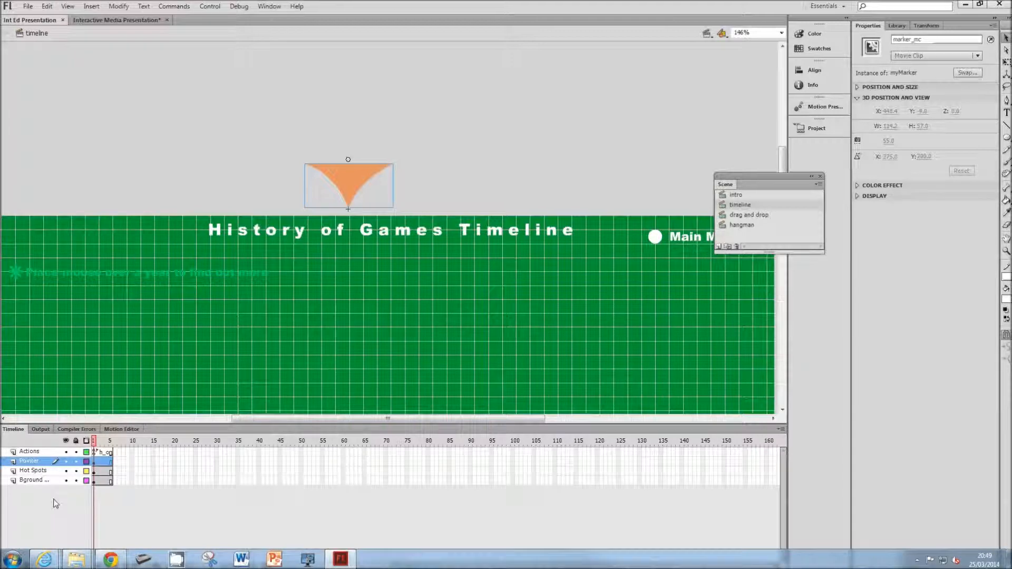
In the Int Ed Presentation document, examine the inside of the myMarker clip, its games and marker layers and the script on games frame 1.
left_click(101, 462)
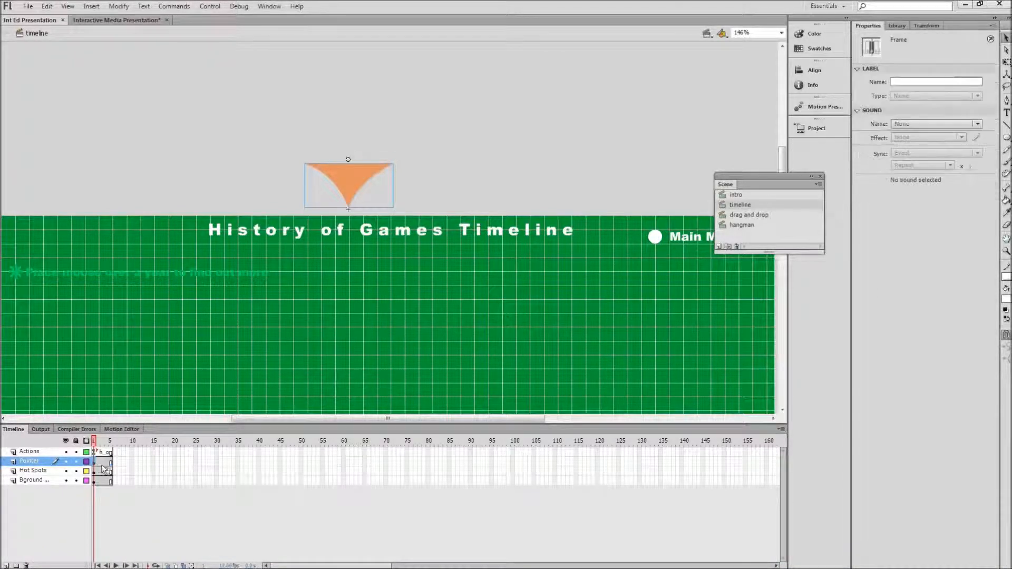
double_click(350, 184)
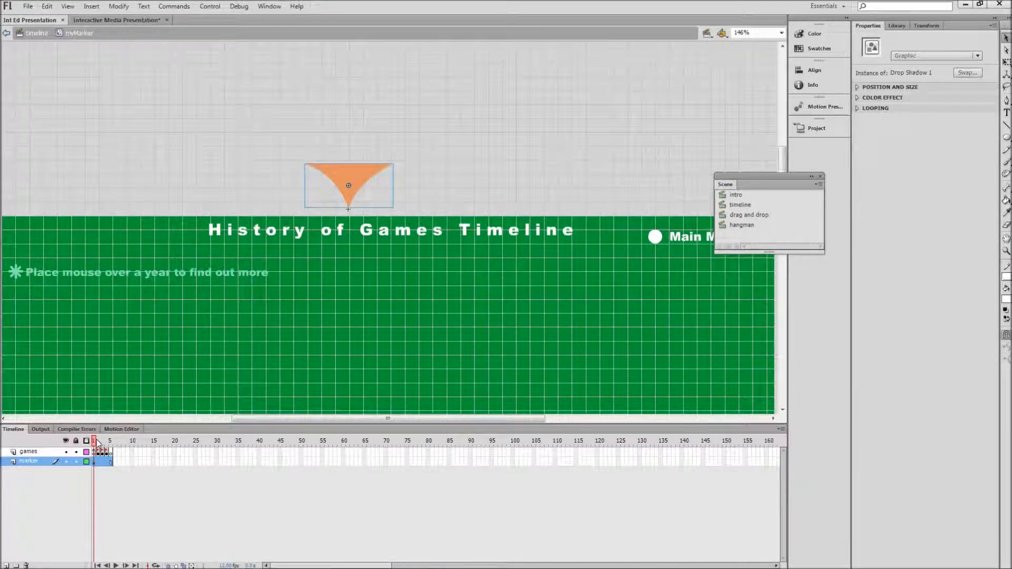
mouse_move(97, 443)
left_mouse_down()
mouse_move(105, 444)
mouse_move(94, 446)
left_mouse_up()
left_click(94, 456)
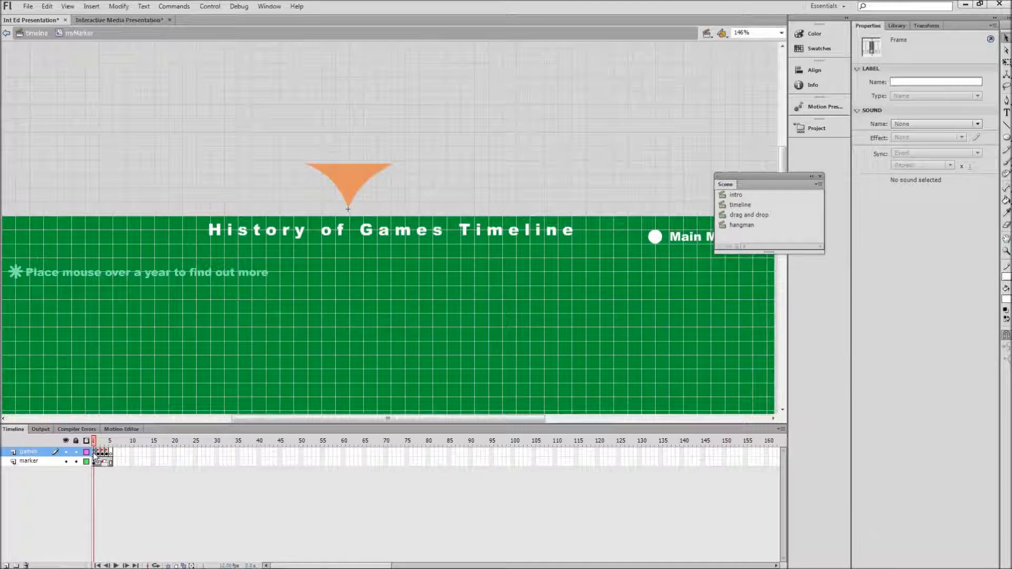
right_click(96, 459)
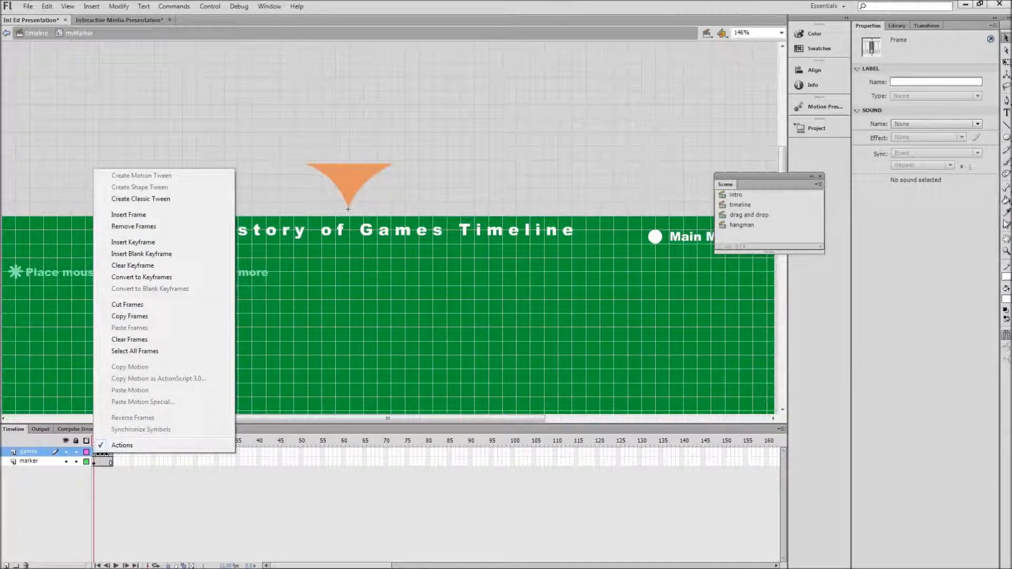
left_click(122, 445)
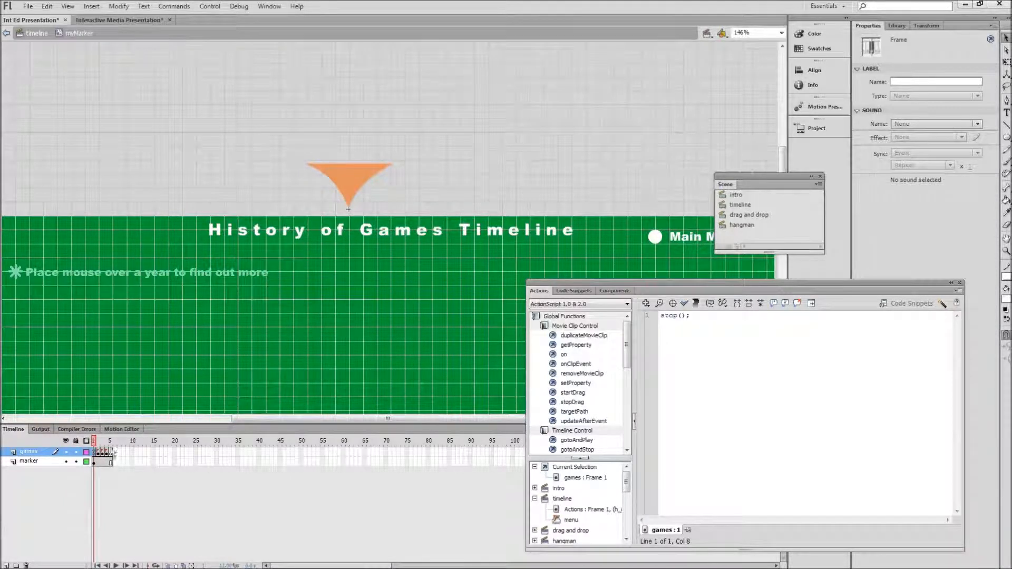
Switch to the Interactive Media Presentation document, open the marker clip for editing, add a layer above the arrow and save.
left_click(100, 22)
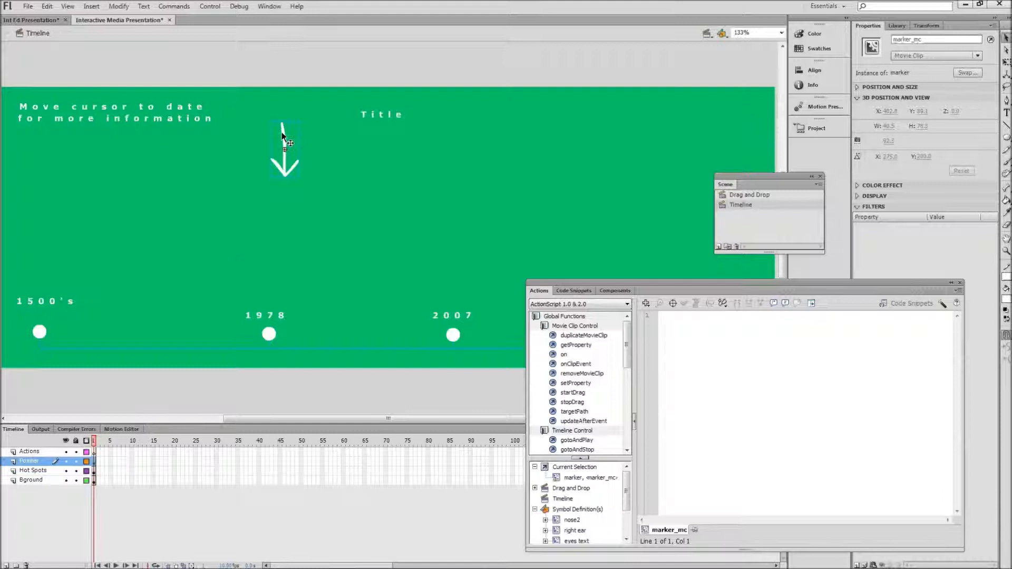
double_click(289, 166)
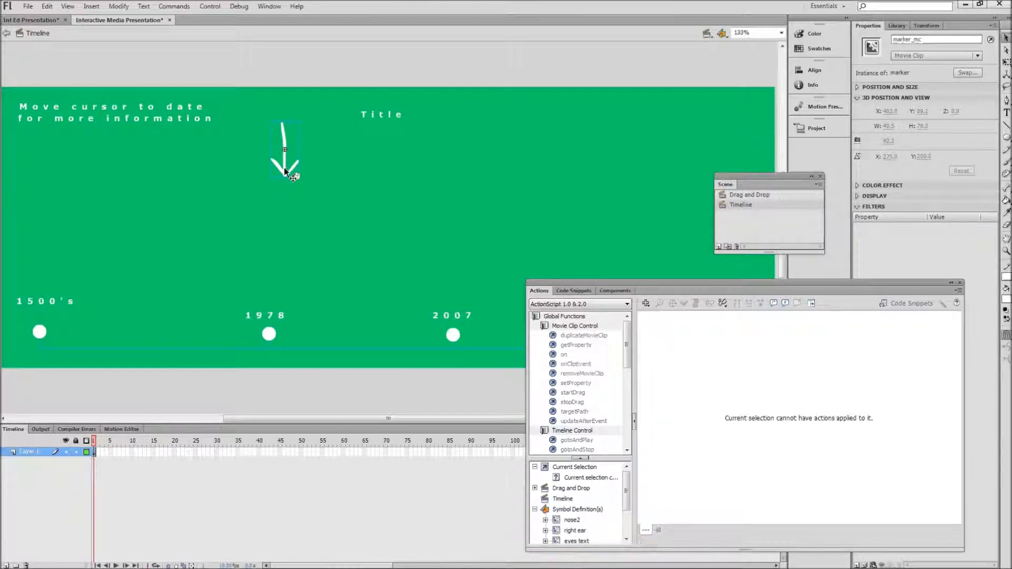
left_click(110, 452)
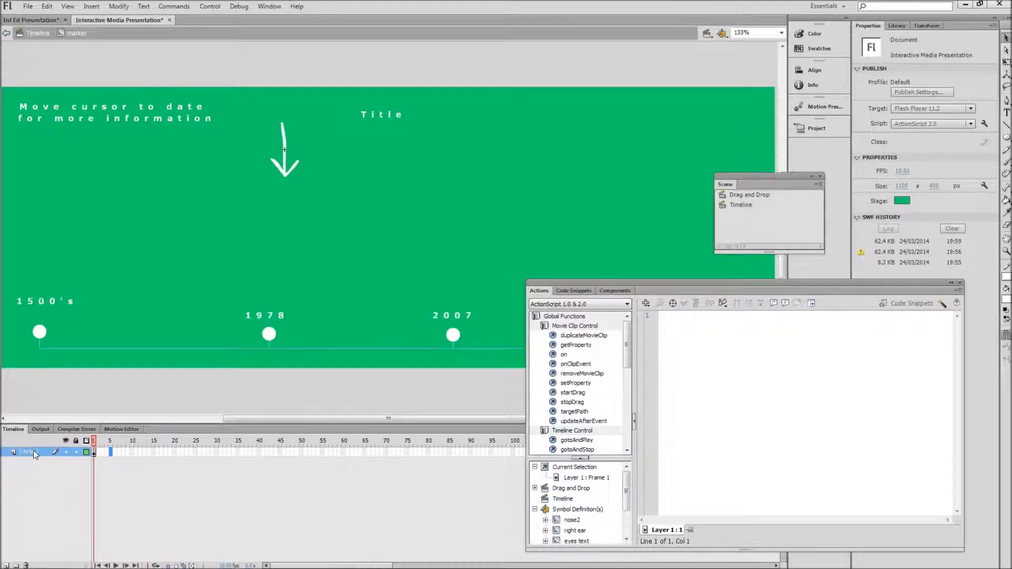
left_click(7, 565)
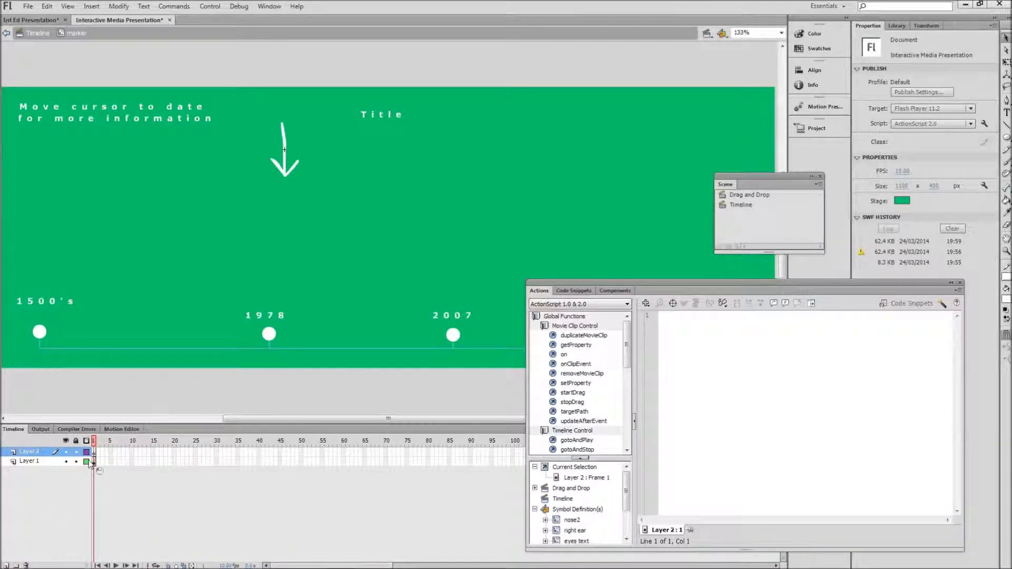
key("ctrl+s")
Try to insert a keyframe with frames 1 to 5 of Layer 2 selected, and undo it.
right_click(112, 457)
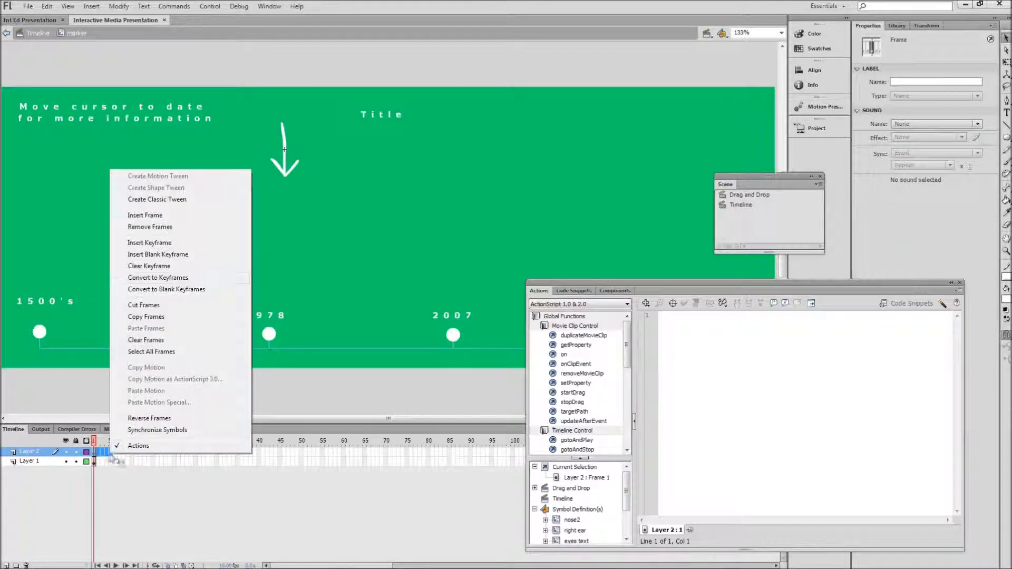
left_click(106, 477)
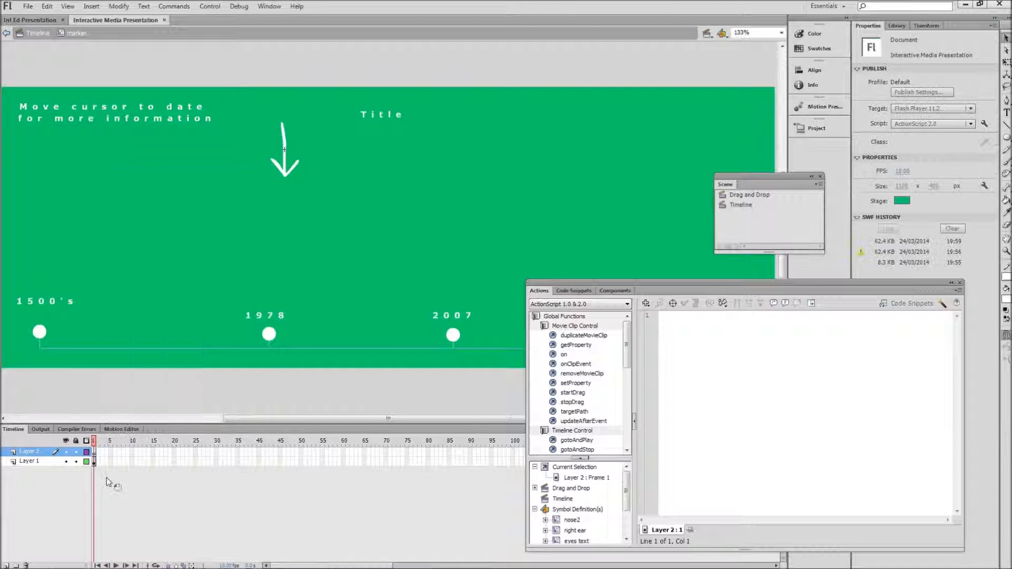
left_click(96, 452)
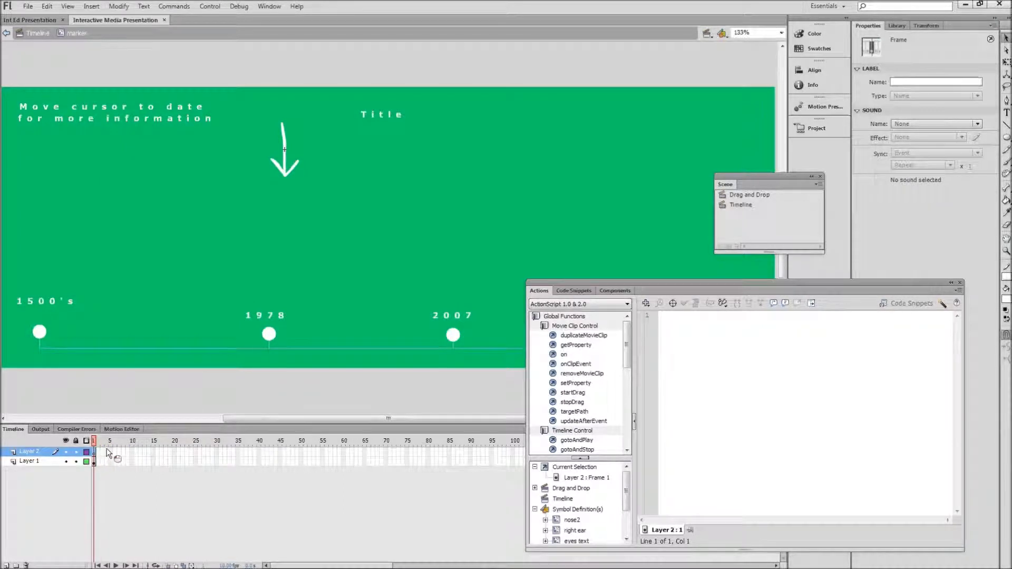
left_click(112, 455)
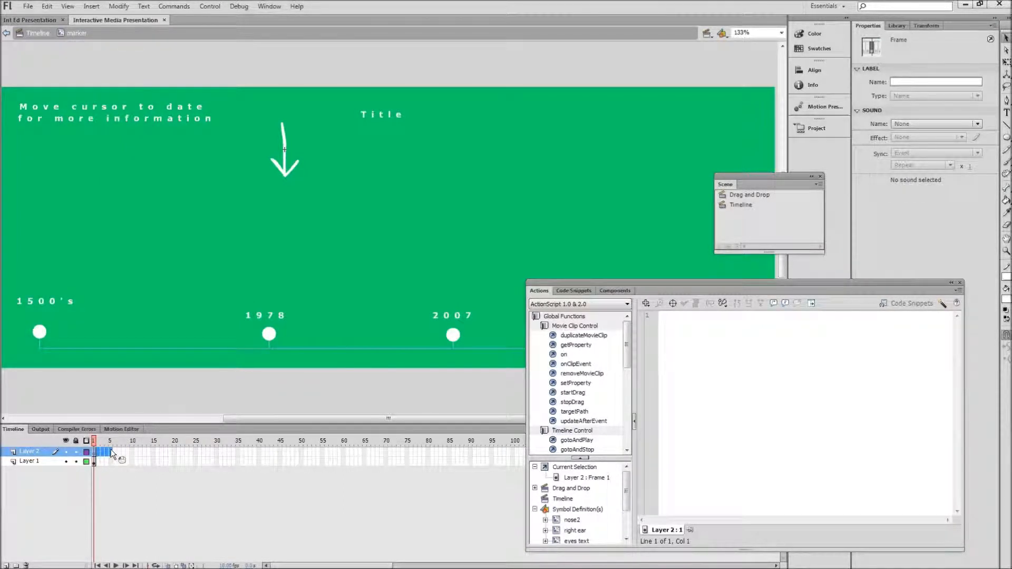
right_click(111, 452)
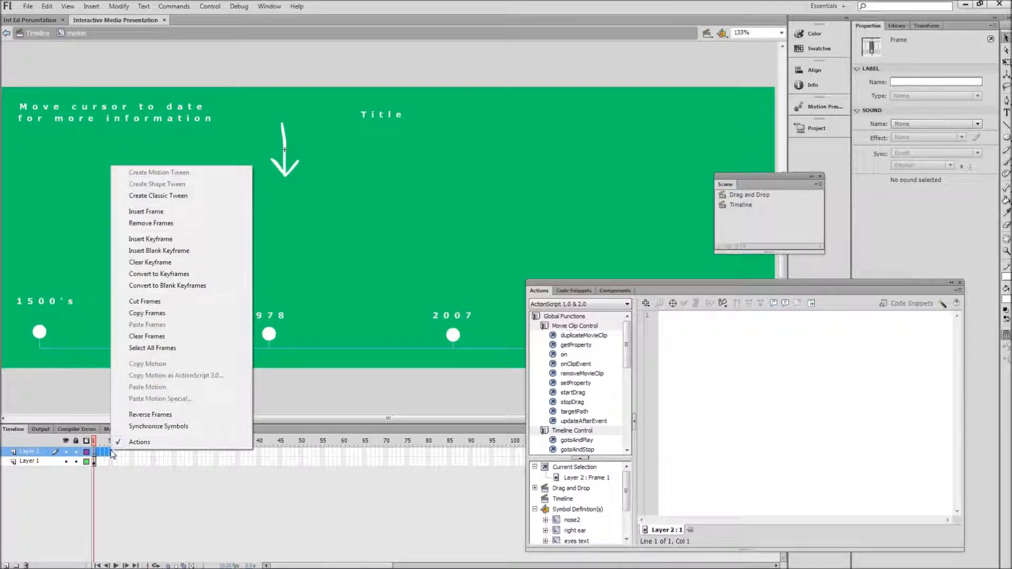
left_click(157, 240)
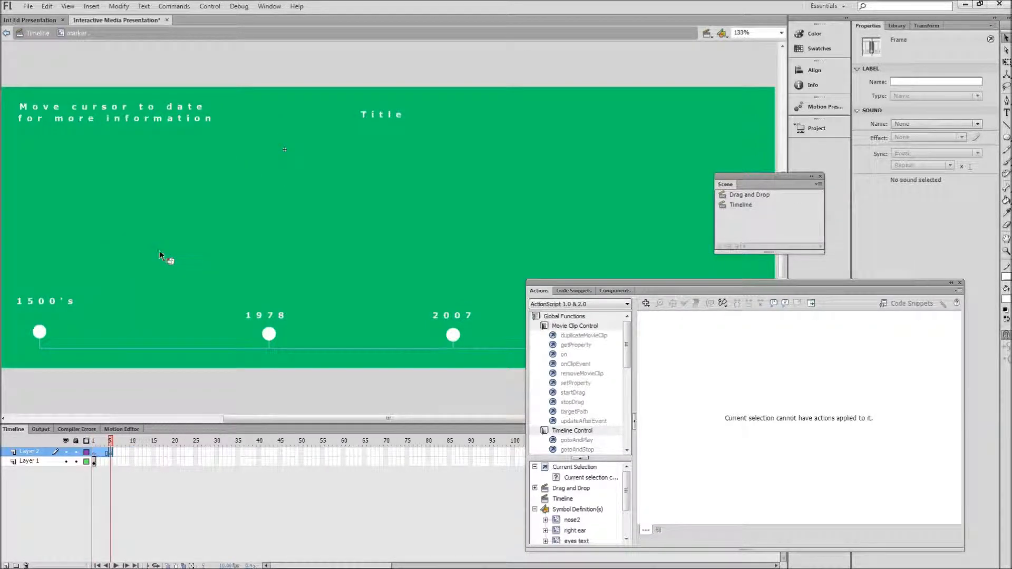
key("ctrl+z")
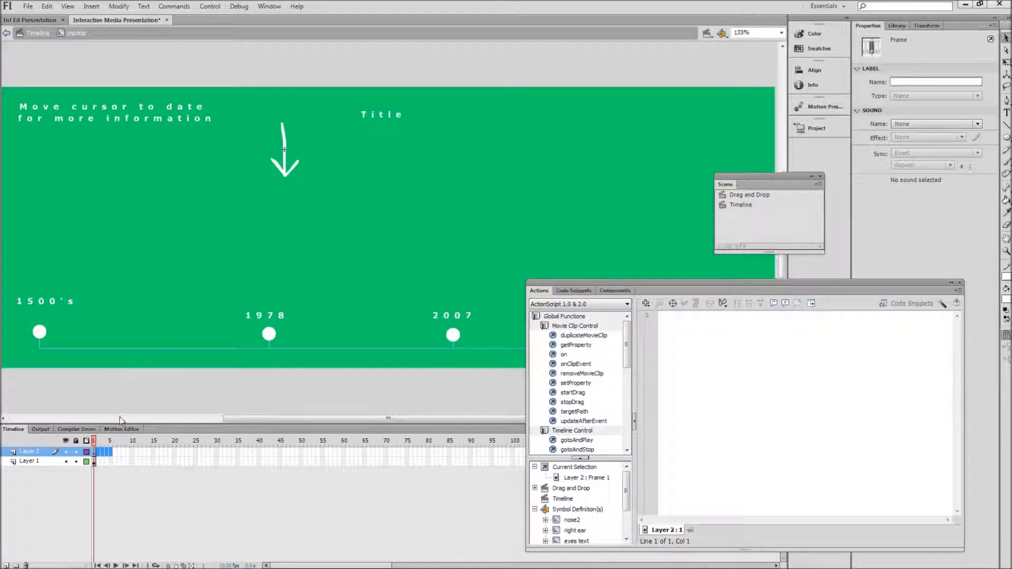
Convert frames 1 to 5 of Layer 2 to blank keyframes.
right_click(112, 452)
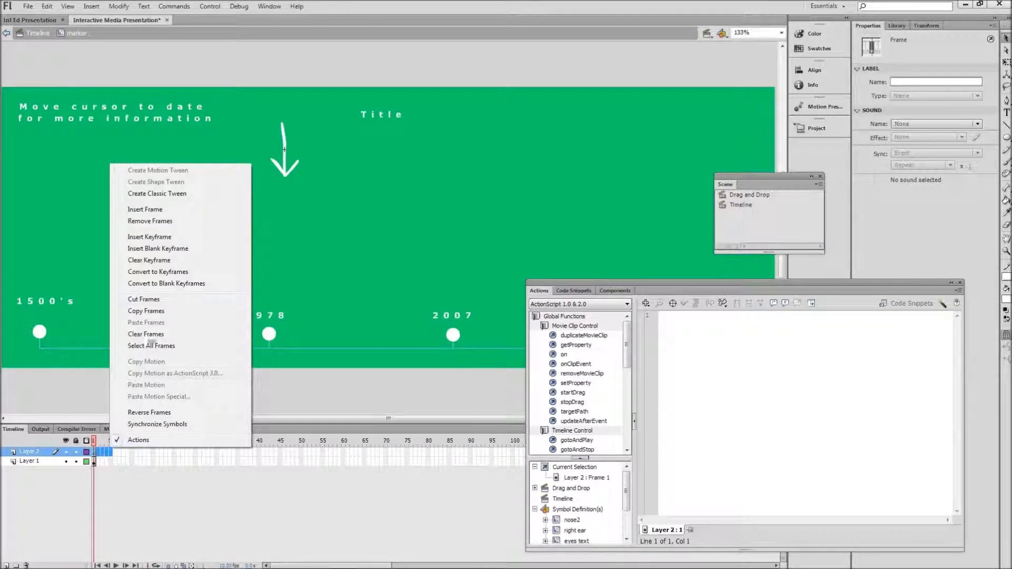
left_click(165, 285)
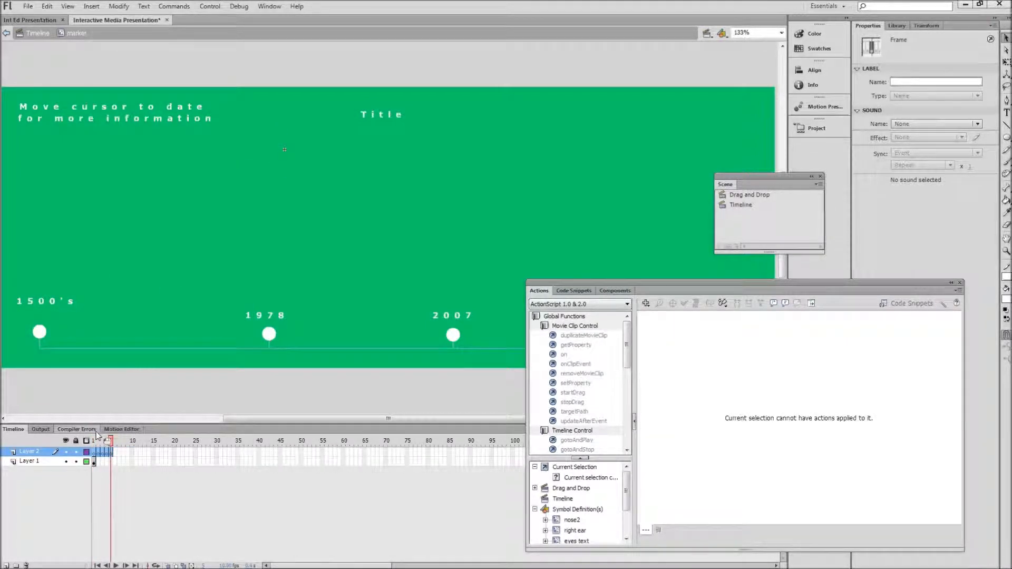
left_click(99, 453)
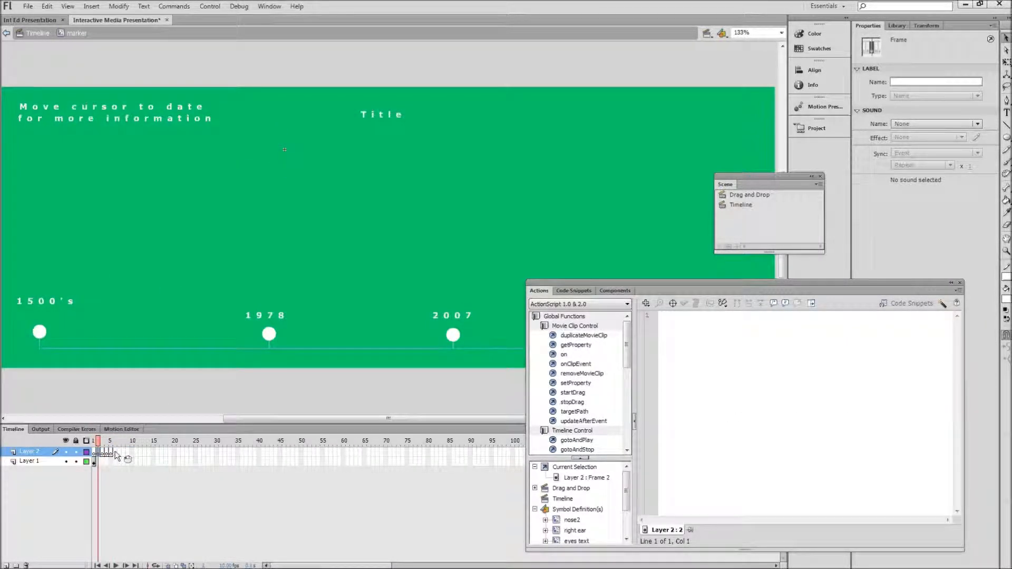
Extend the arrow on Layer 1 to frame 5 by inserting frames.
left_click(95, 463)
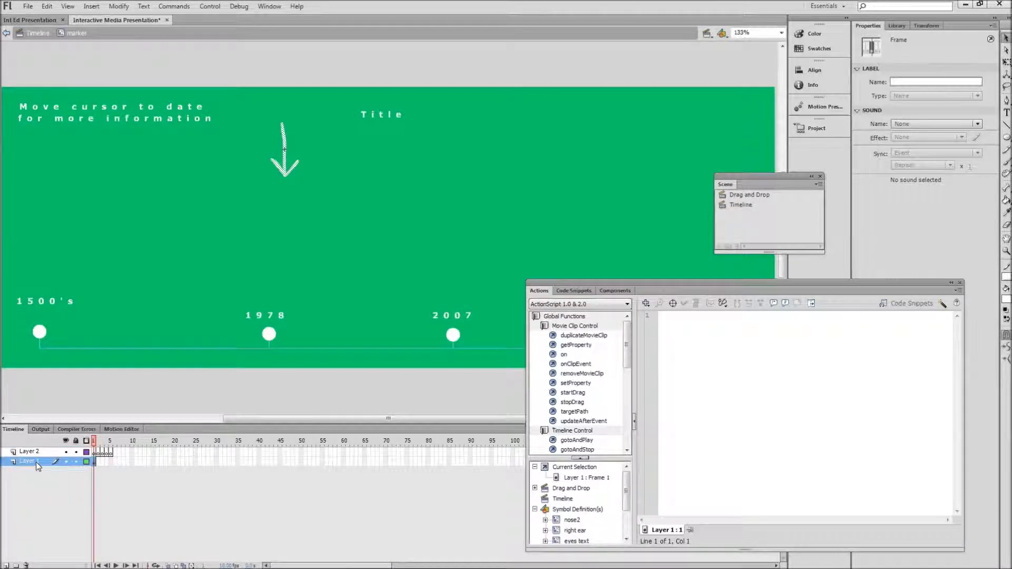
left_click(110, 462)
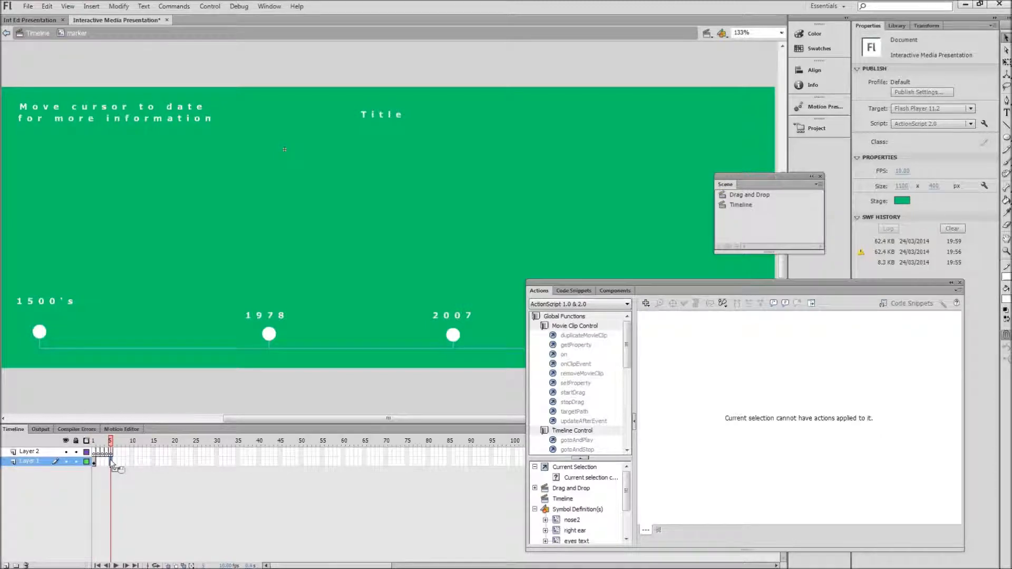
right_click(112, 462)
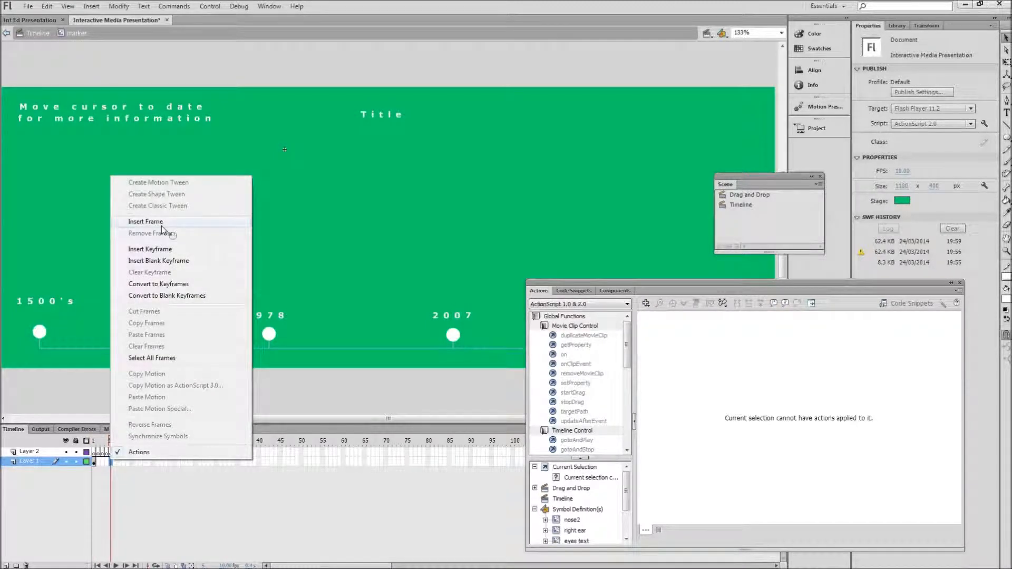
left_click(172, 236)
left_click_drag(111, 442, 101, 448)
key("Return")
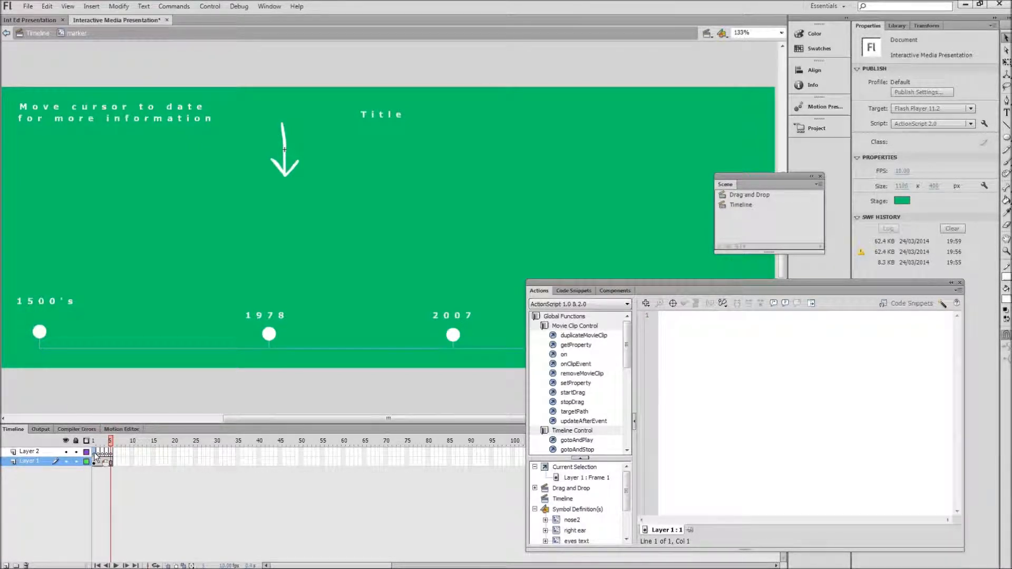
Add a stop(); action to frame 1 of Layer 2, select frame 2 and save the document.
left_click(95, 453)
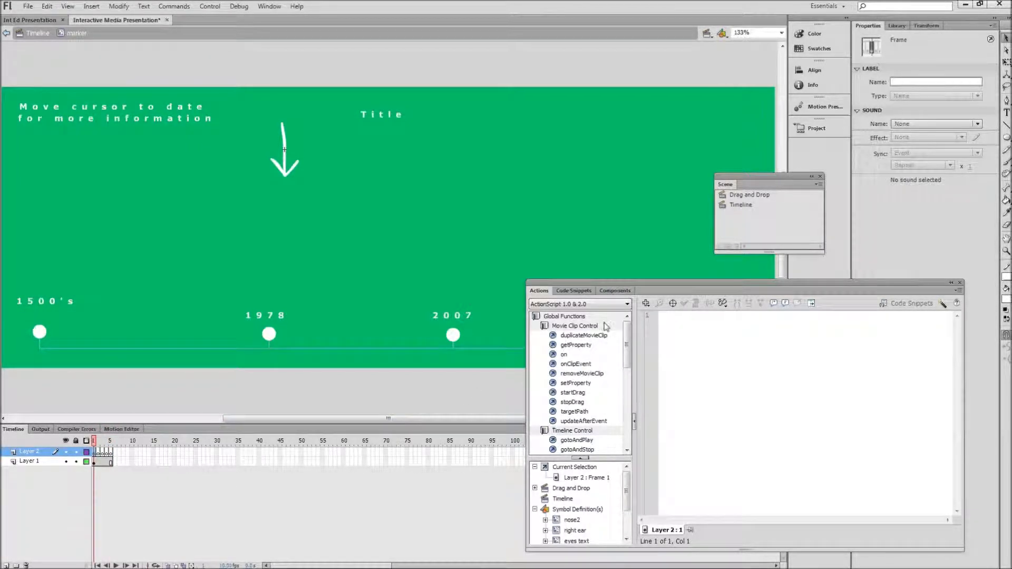
left_click_drag(627, 353, 627, 392)
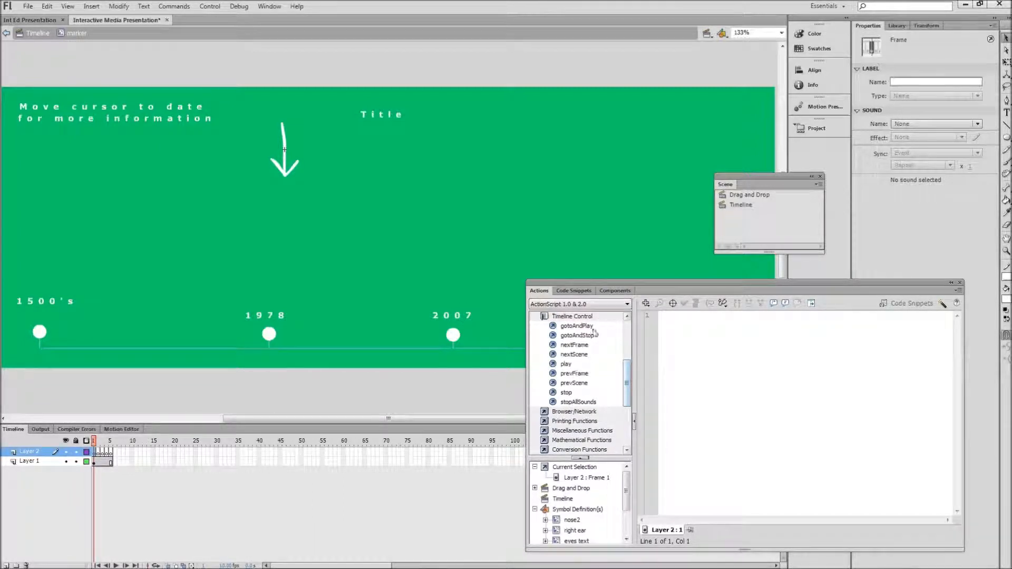
double_click(566, 393)
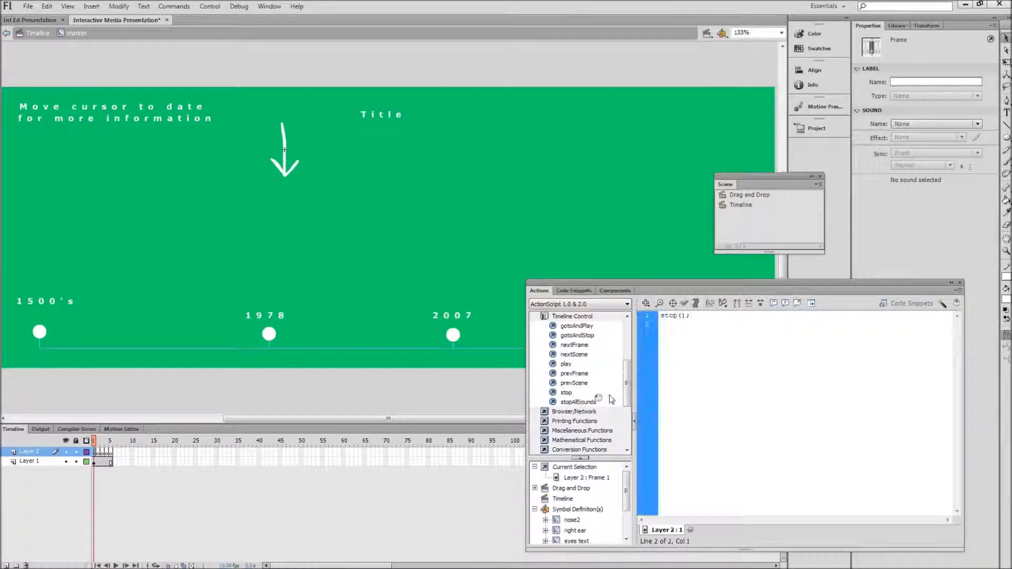
left_click(97, 453)
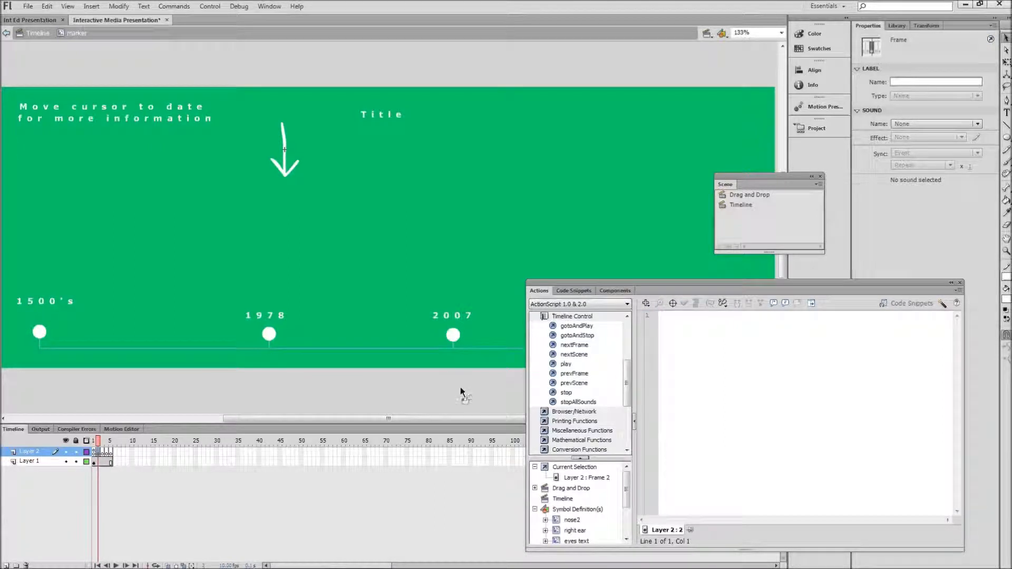
key("ctrl+s")
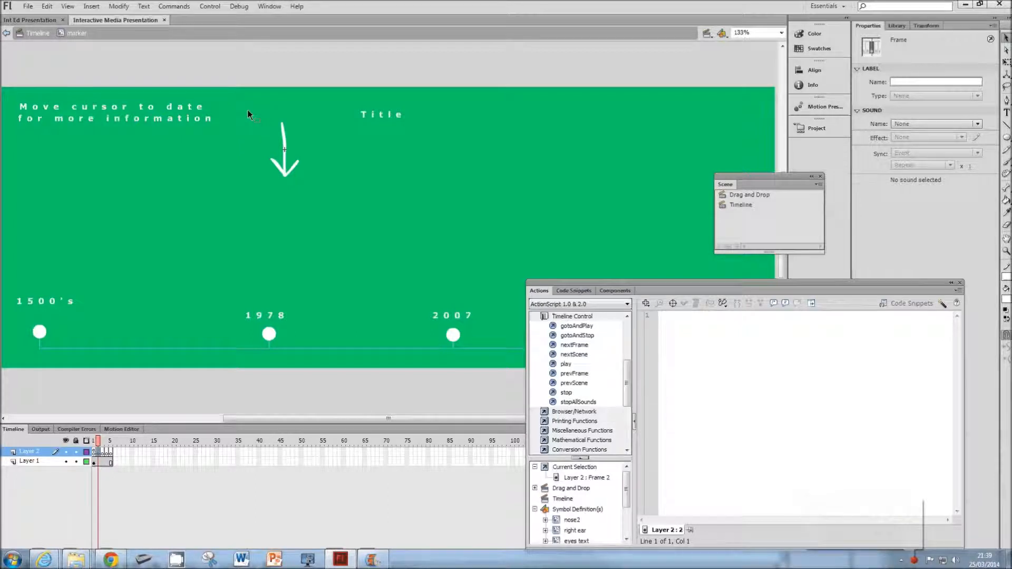
Move the arrow up until its tip meets the clip's registration point, and select frame 2 of Layer 2.
left_click(296, 165)
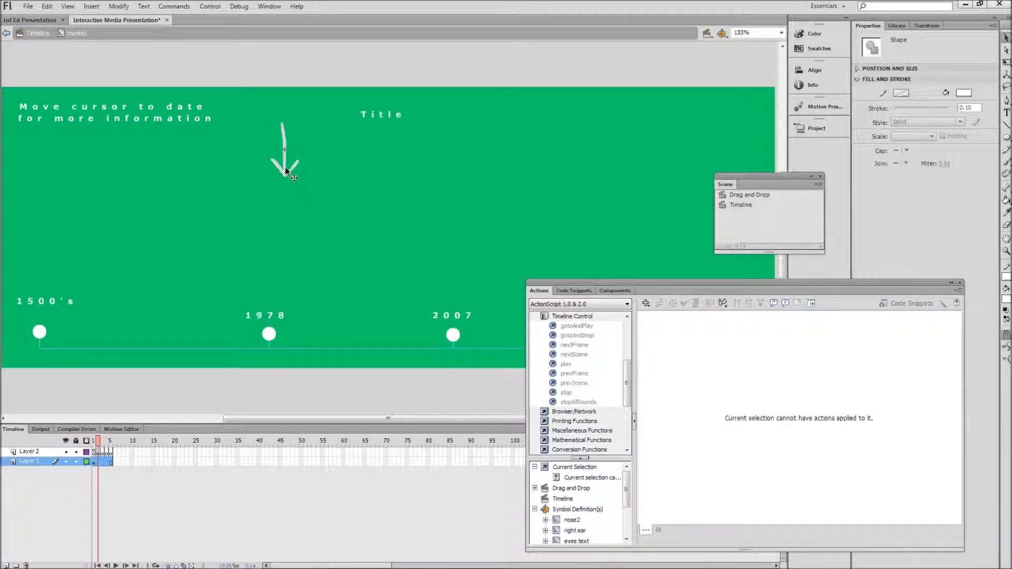
left_click_drag(287, 180, 288, 151)
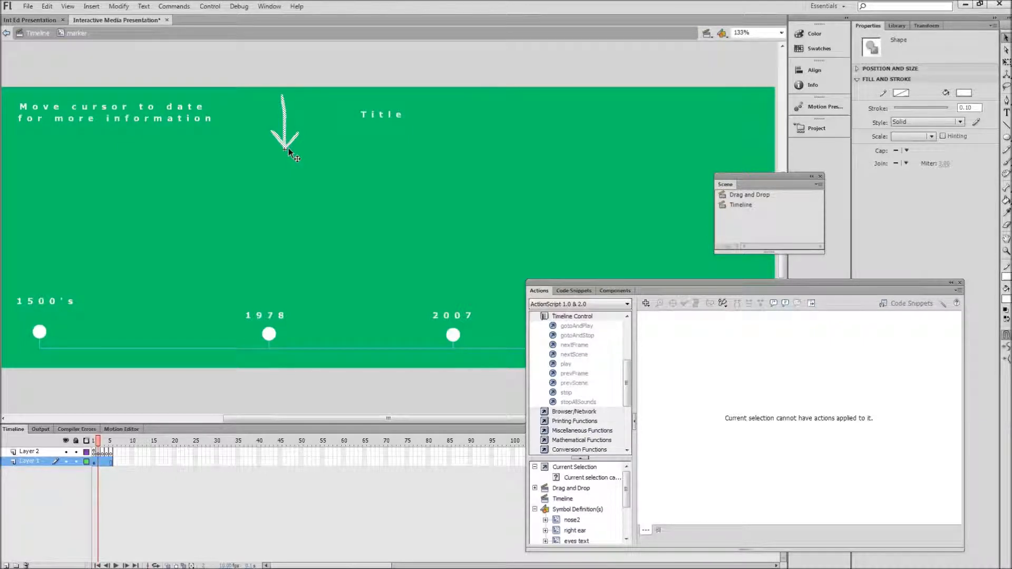
left_click(100, 452)
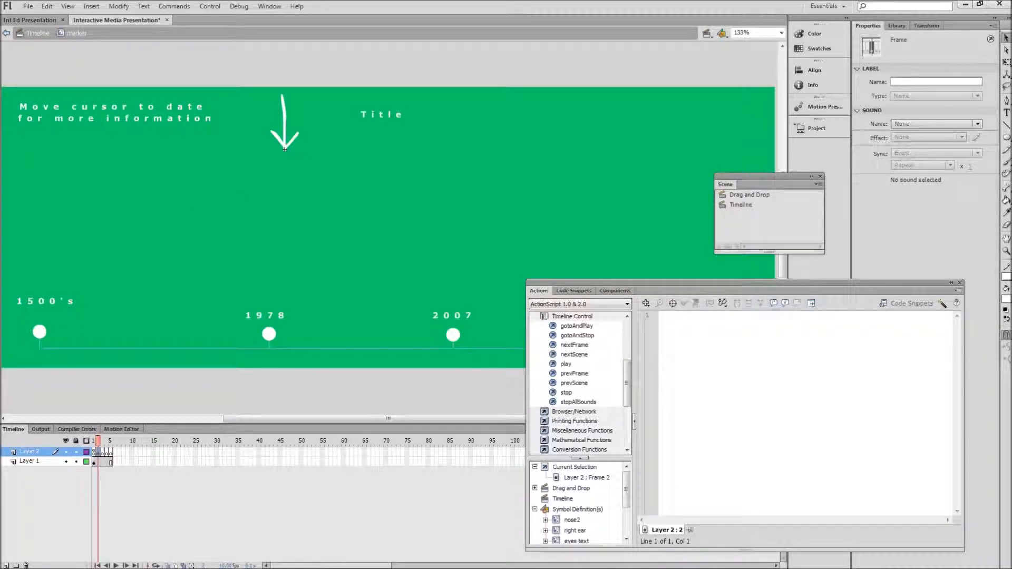
Switch to the Int Ed Presentation file and copy the chess picture and its description from frame 2 of the games layer.
left_click(31, 20)
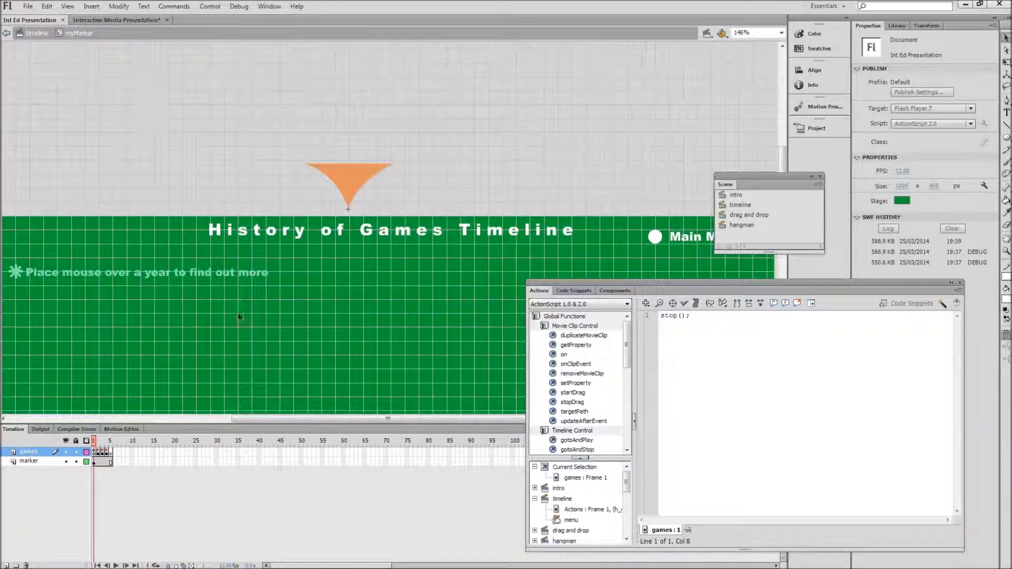
left_click(98, 442)
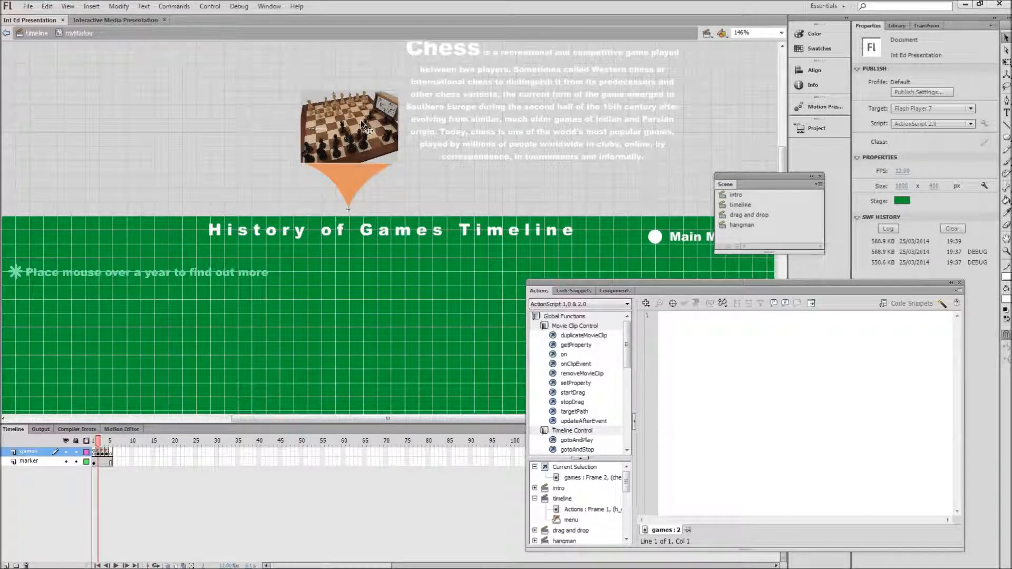
left_click(400, 121)
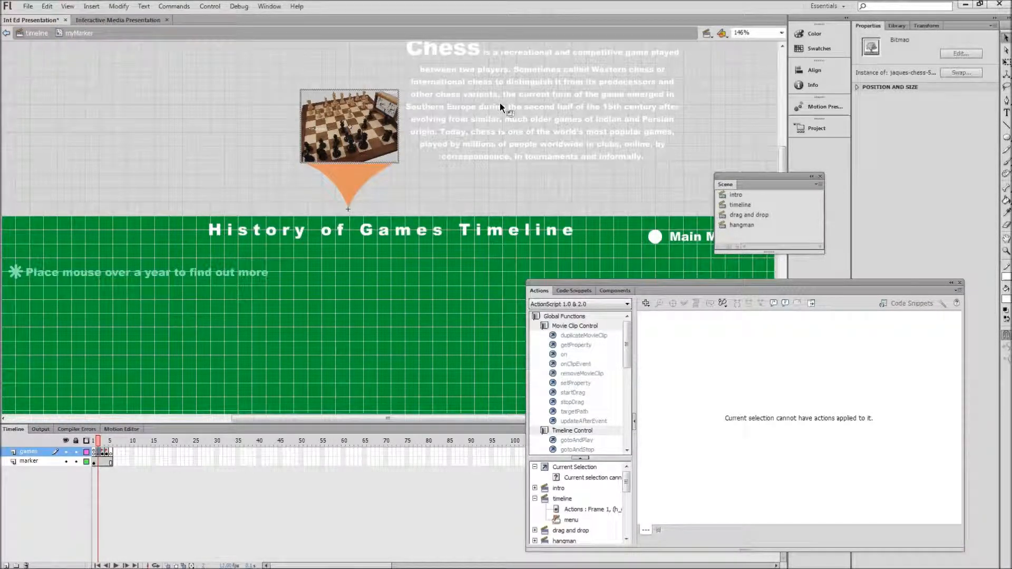
left_click(493, 124)
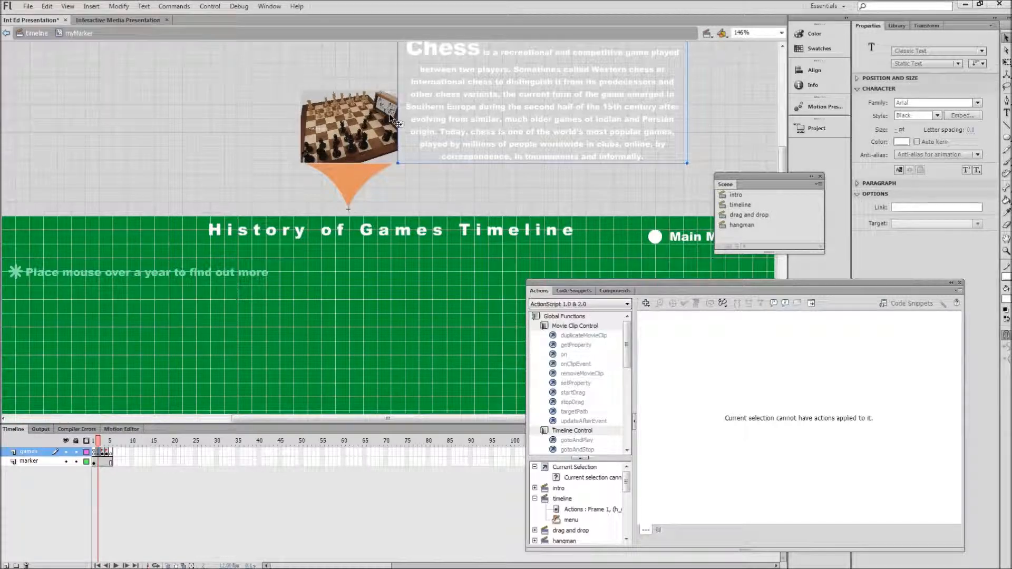
left_click(365, 117)
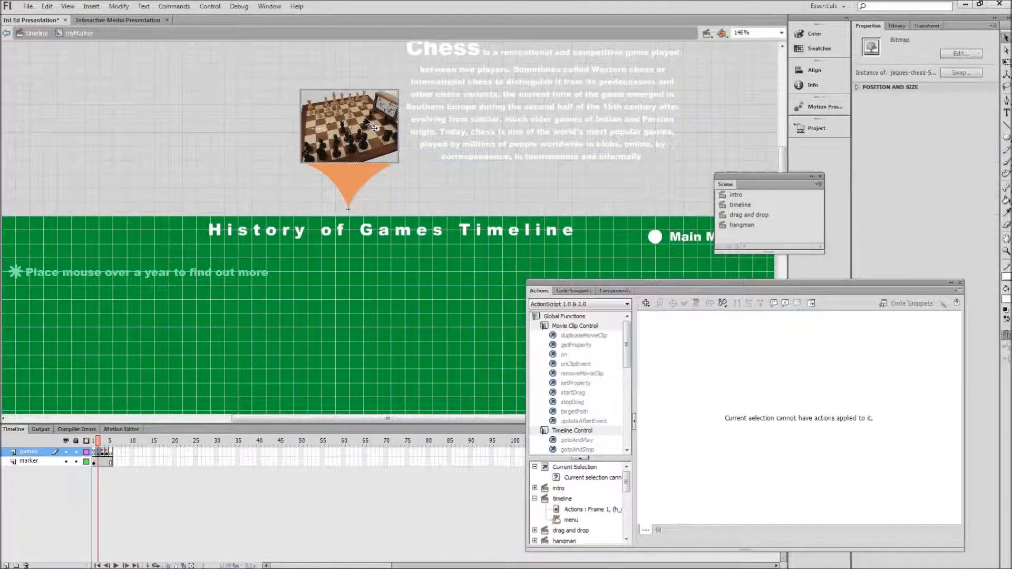
left_click(464, 122, "shift")
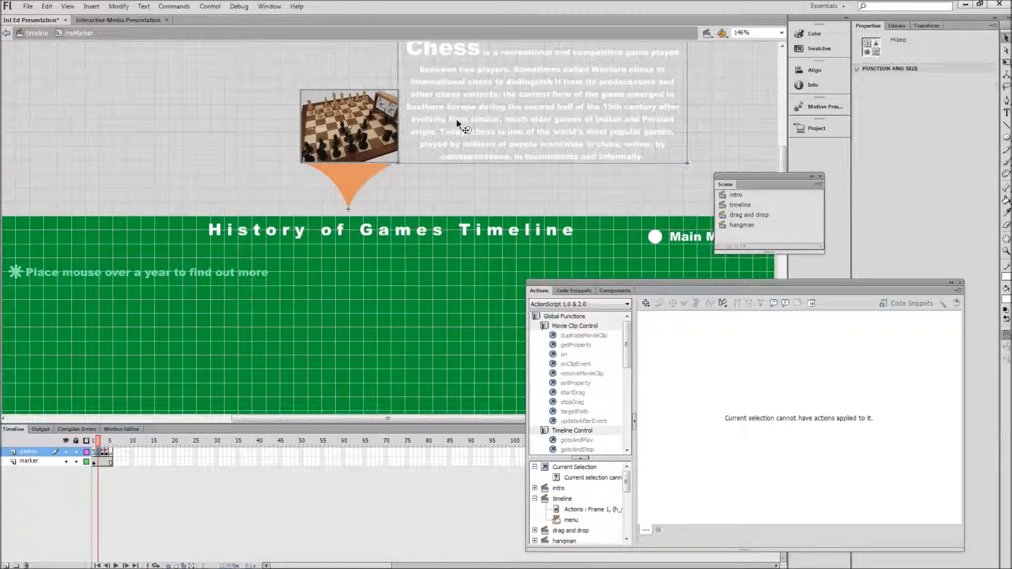
right_click(343, 116)
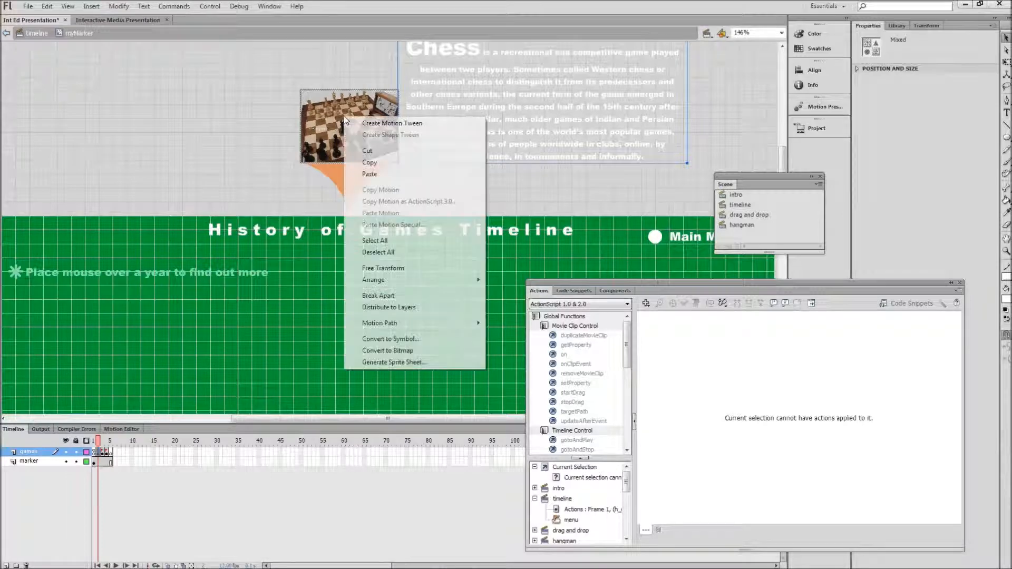
left_click(369, 162)
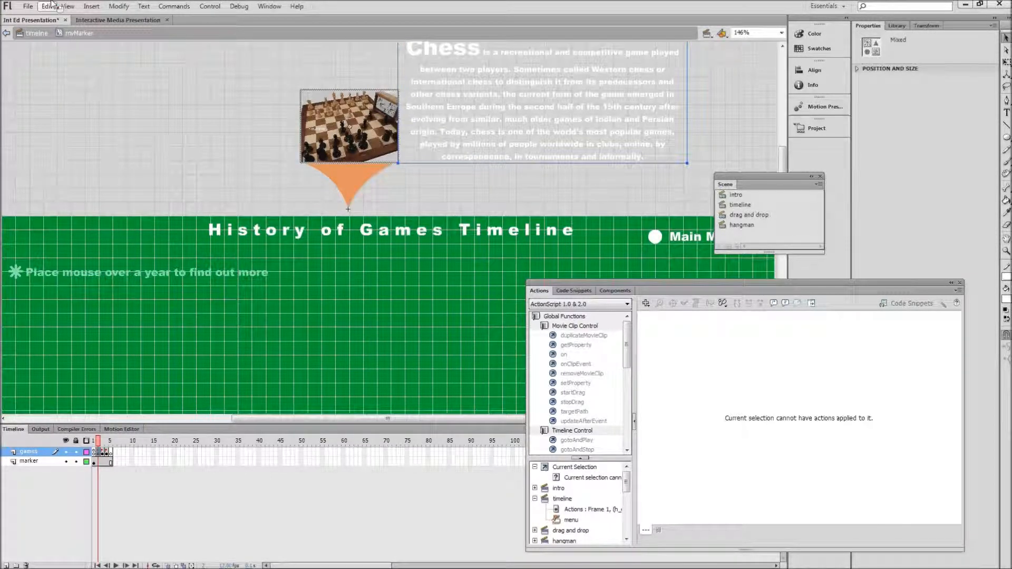
Paste the chess picture and description into frame 2 of Layer 2 in the Interactive Media Presentation's marker clip and move them above the arrow.
left_click(89, 22)
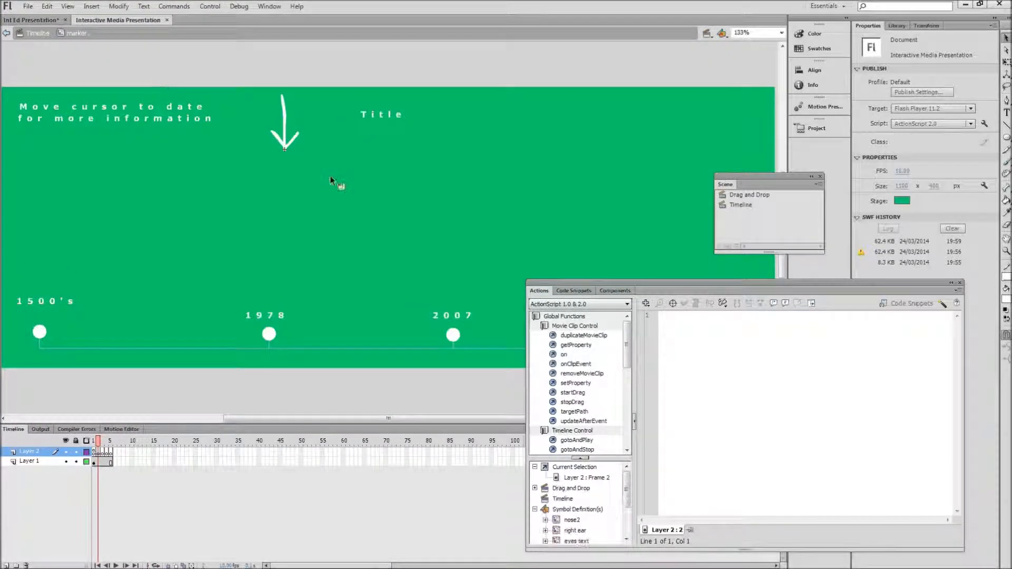
left_click(101, 455)
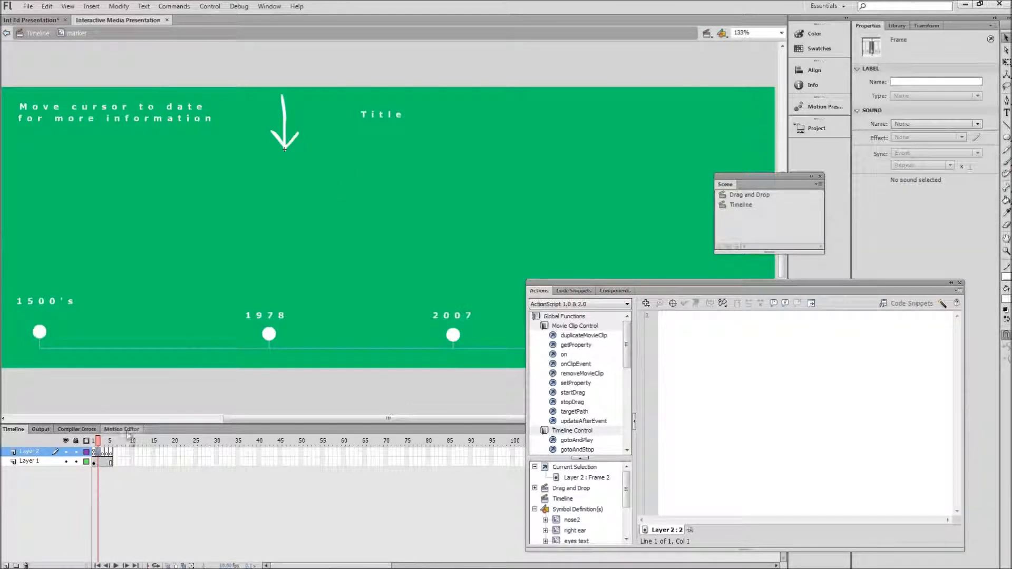
right_click(277, 240)
left_click(304, 274)
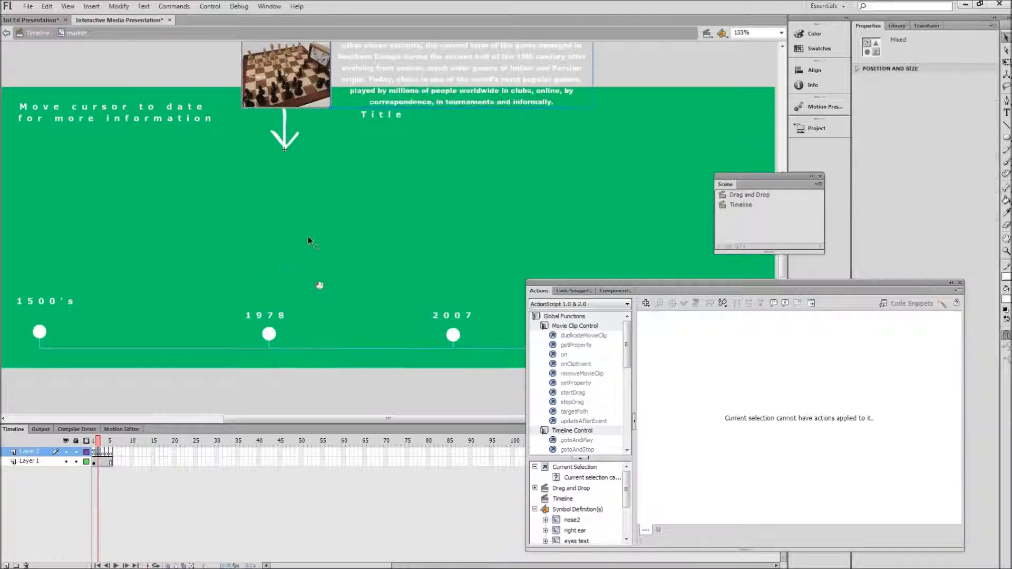
mouse_move(315, 69)
left_mouse_down()
mouse_move(315, 53)
mouse_move(332, 58)
mouse_move(322, 51)
left_mouse_up()
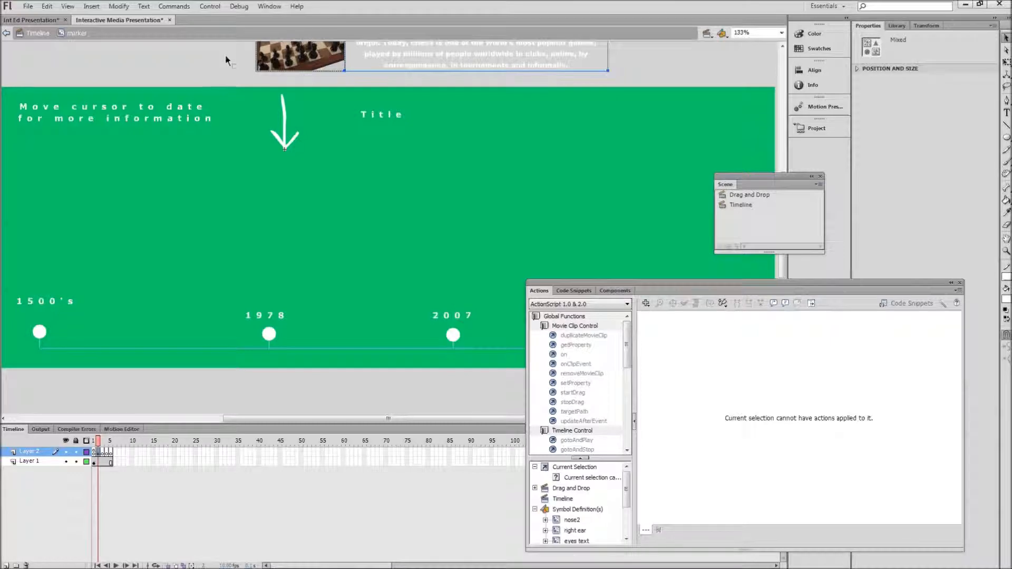
Compare with the reference file's marker, and nudge the arrow so its tip sits on the marker clip's registration point.
left_click(33, 20)
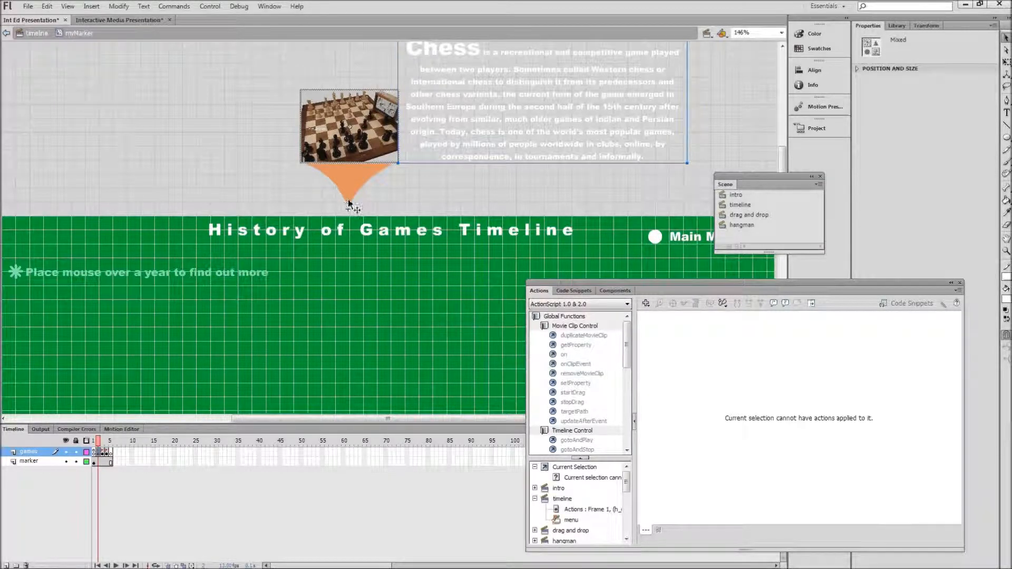
left_click(135, 21)
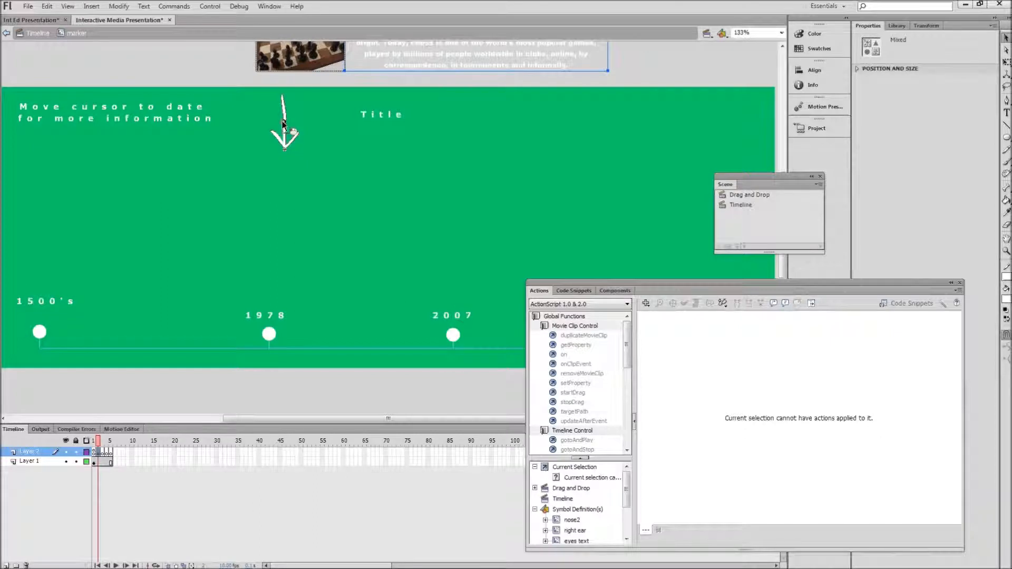
left_click(293, 151)
mouse_move(290, 146)
left_mouse_down()
mouse_move(297, 120)
mouse_move(283, 147)
left_mouse_up()
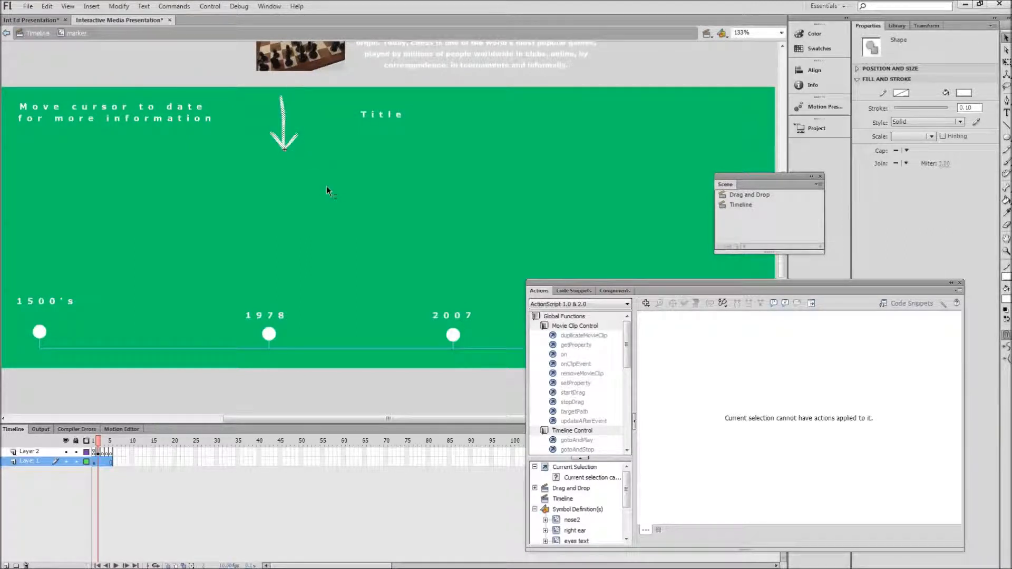
Return to the Timeline scene, move the marker just above the stage's upper edge and reopen the clip for editing.
left_click(45, 34)
left_click_drag(284, 135, 342, 81)
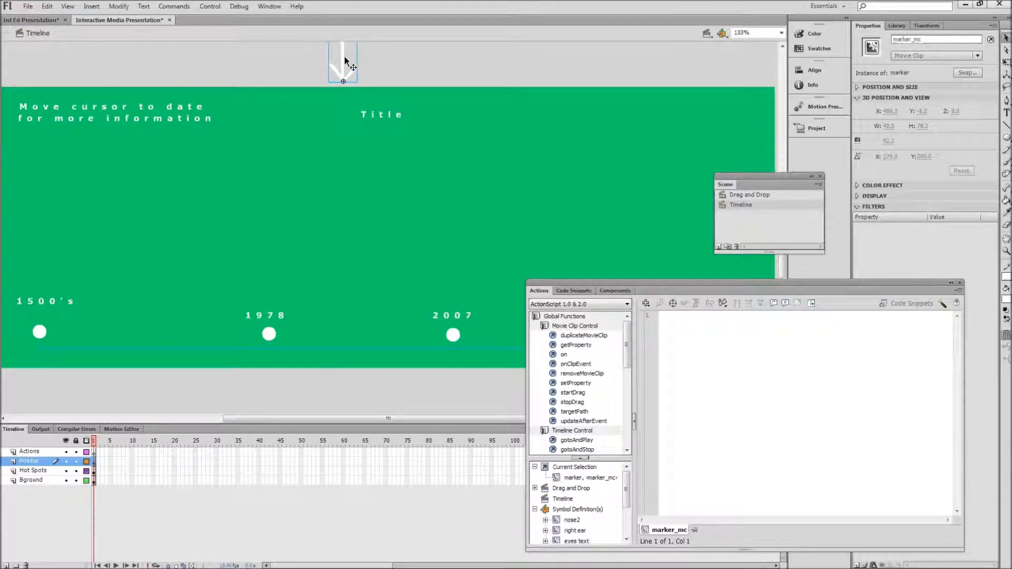
double_click(344, 61)
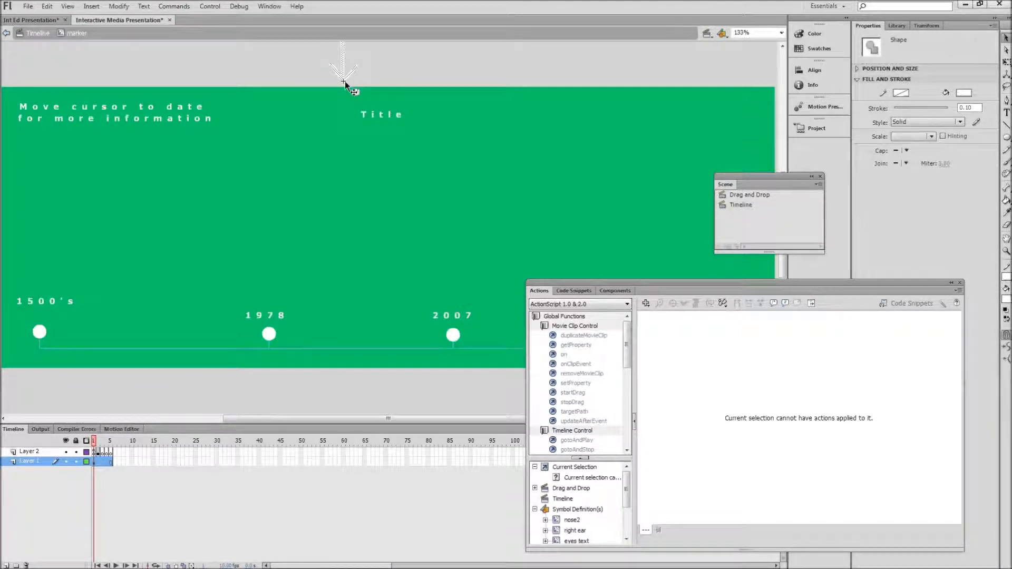
Paste the chess picture and description onto Layer 1 and position them directly above the arrow.
scroll(357, 122, "up", 3)
scroll(357, 124, "down", 2)
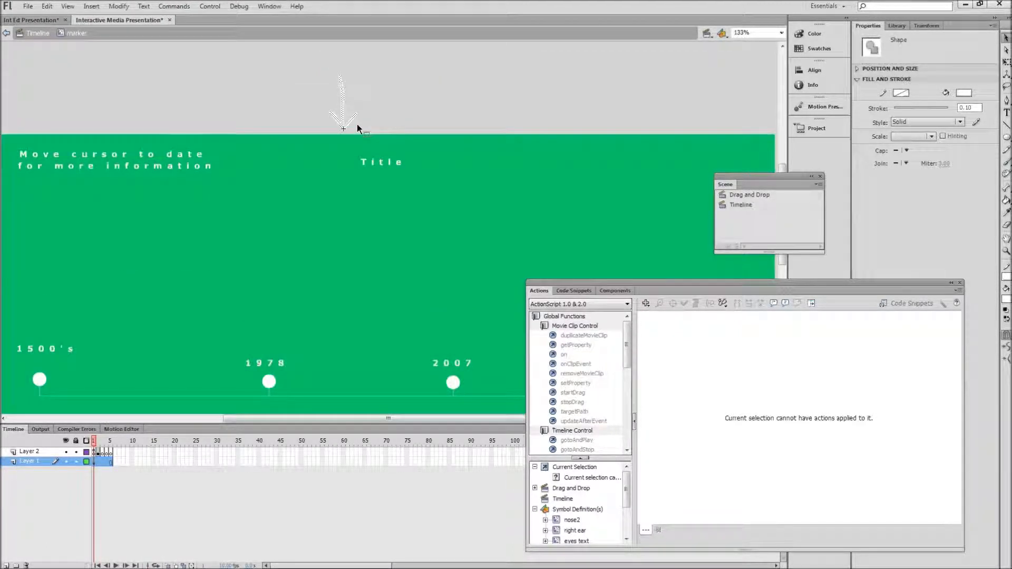
scroll(356, 125, "down", 3)
scroll(357, 125, "up", 9)
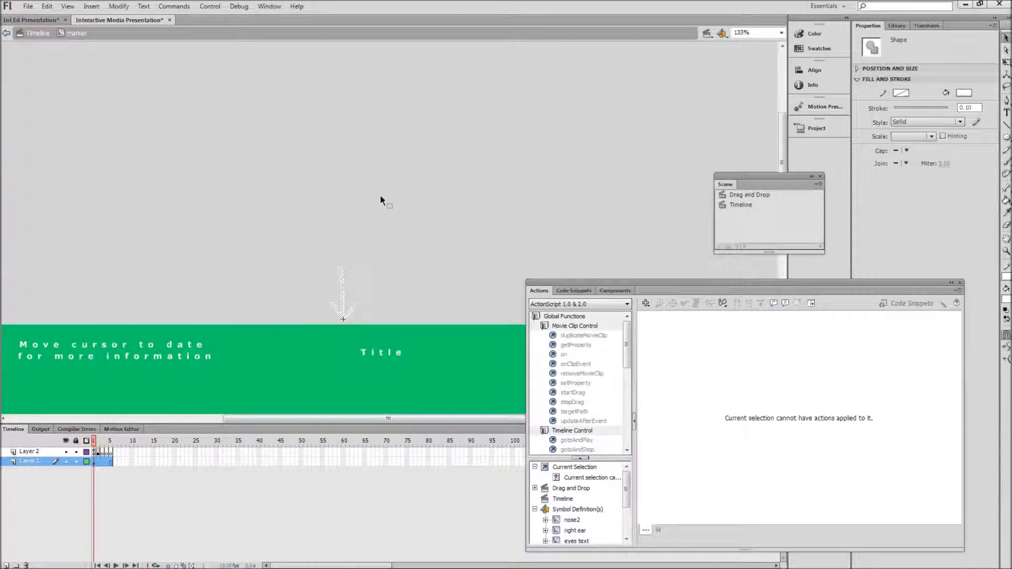
right_click(382, 197)
left_click(411, 239)
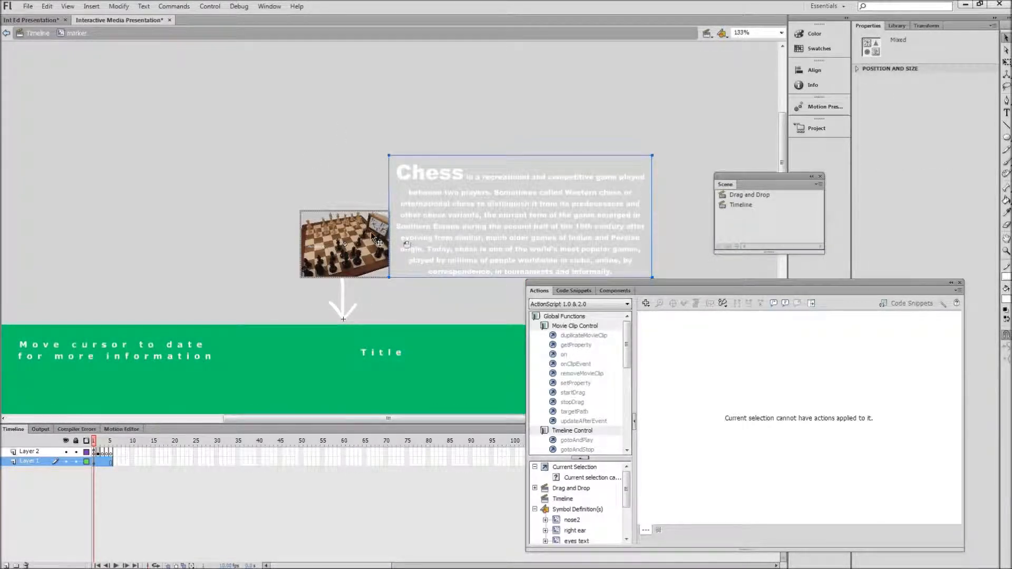
left_click_drag(360, 231, 359, 218)
scroll(354, 281, "down", 3)
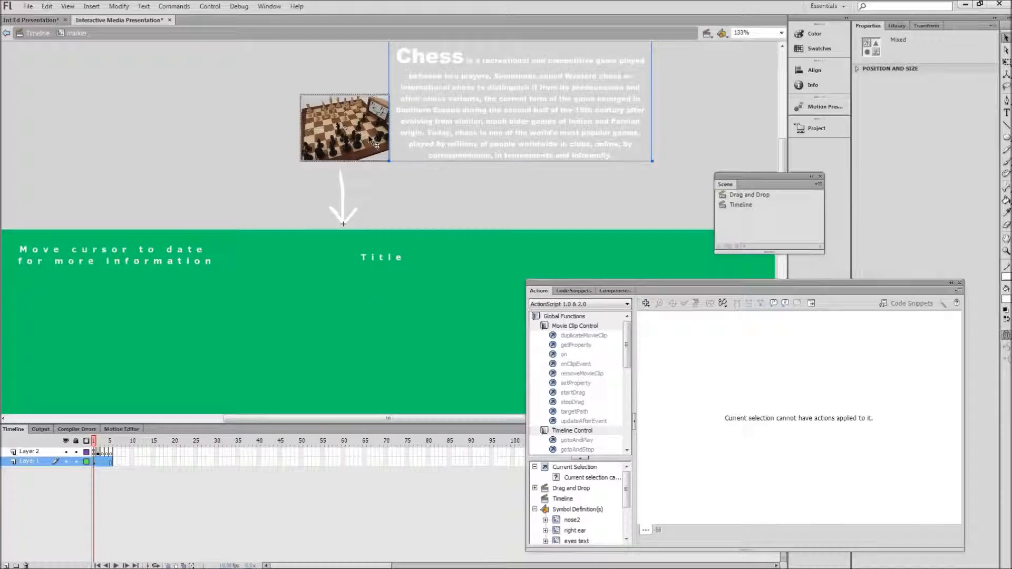
left_click_drag(366, 143, 366, 144)
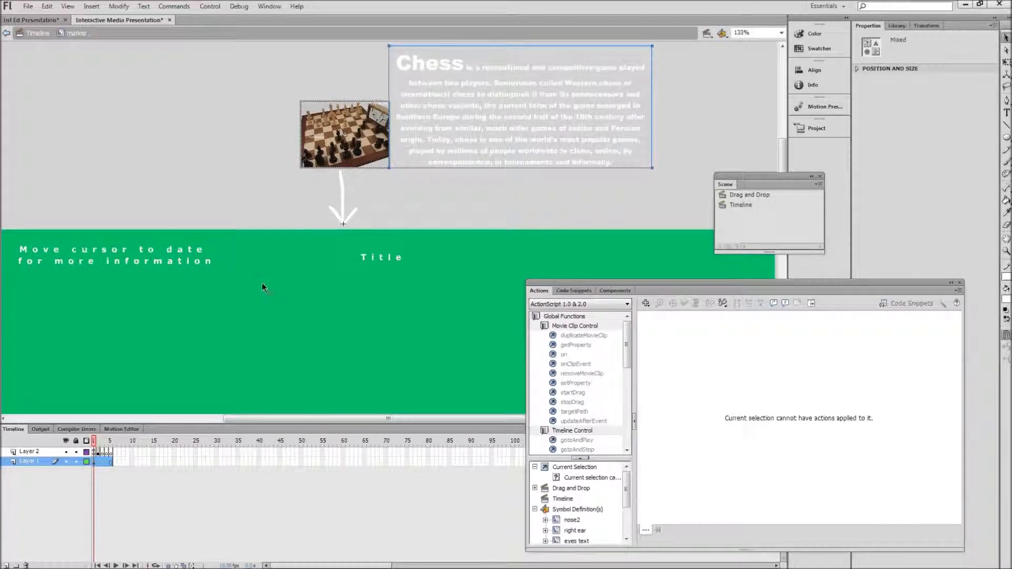
Delete the first pasted chess picture and description from frame 2 of Layer 2.
left_click(99, 442)
left_click(385, 106)
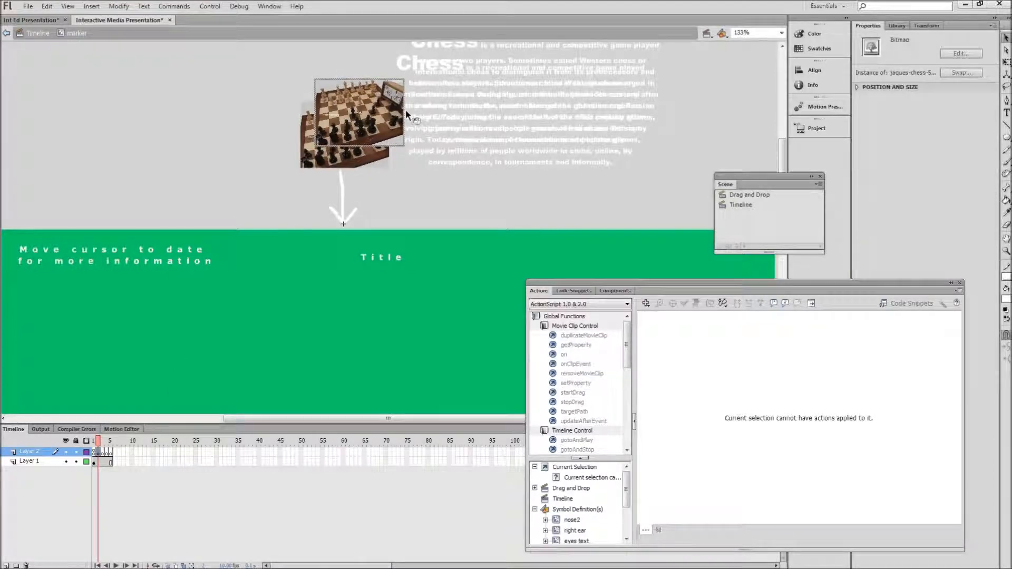
key("Delete")
left_click(506, 122)
key("Delete")
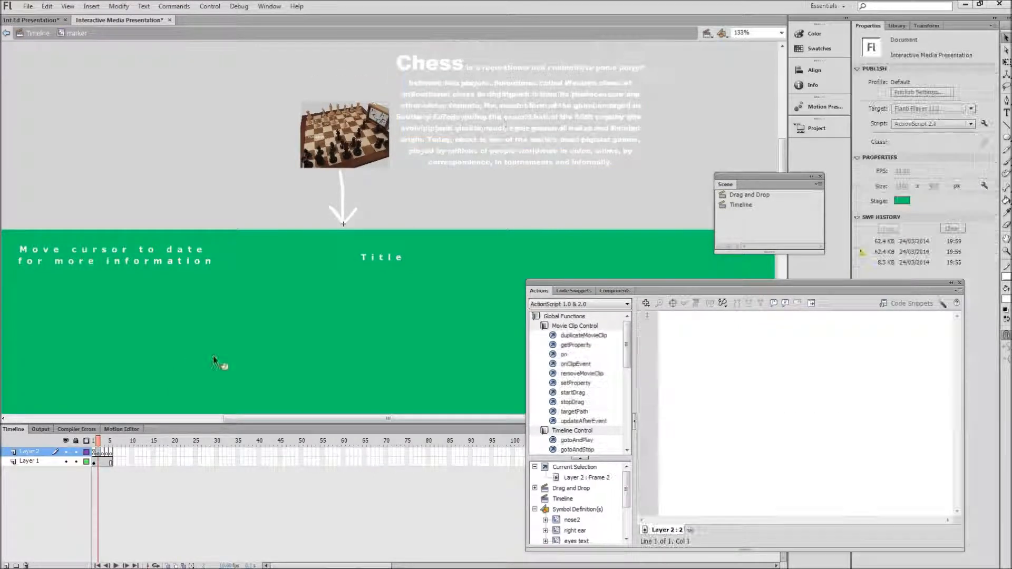
Delete the chess picture and description that were pasted onto Layer 1.
left_click(100, 452)
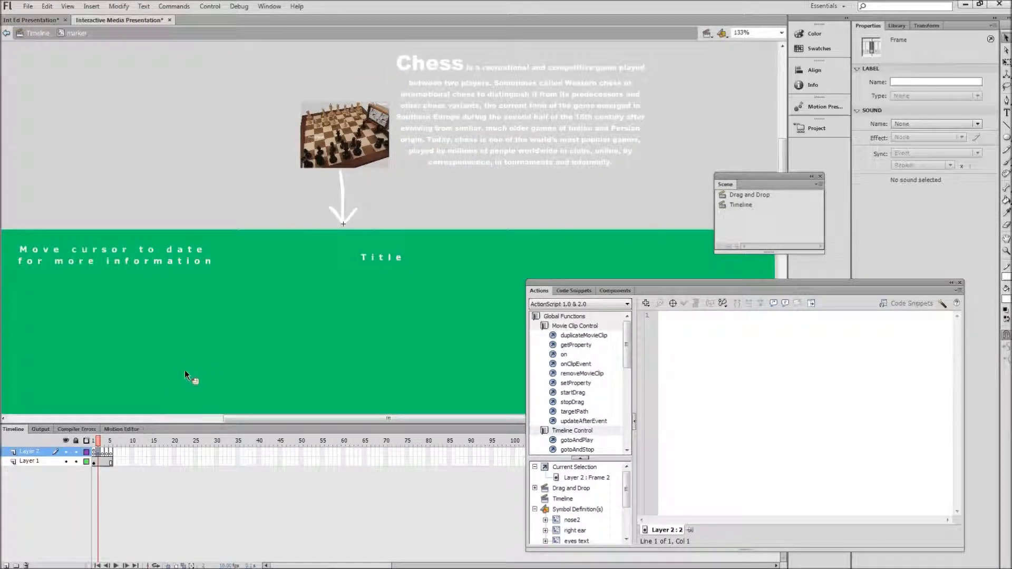
left_click(375, 142)
left_click(435, 128, "shift")
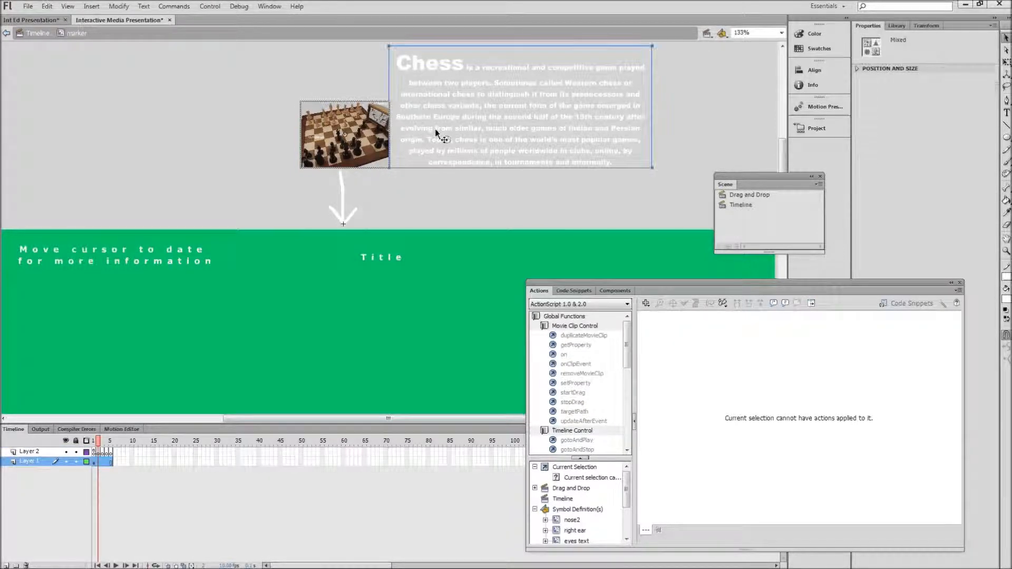
key("Delete")
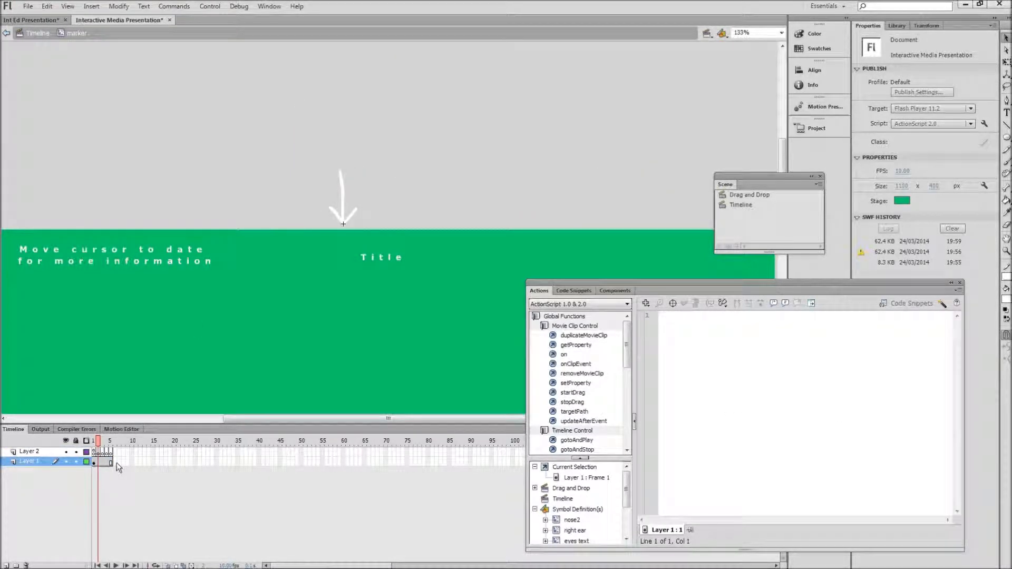
Paste the chess picture and description into frame 2 of Layer 2 and place the picture directly above the arrow.
left_click(99, 452)
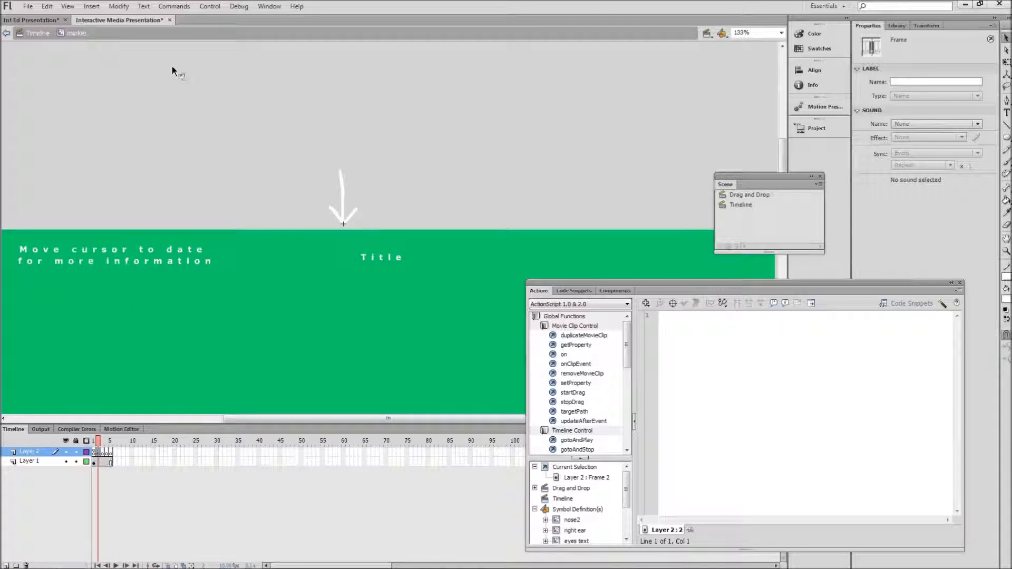
key("ctrl+v")
left_click_drag(286, 270, 376, 150)
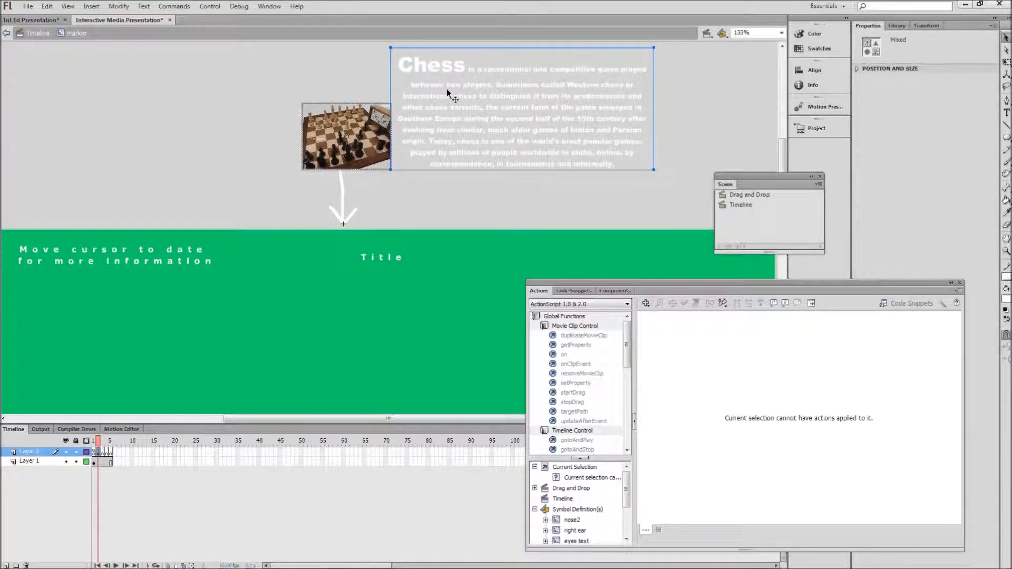
Label frame 2 of Layer 2 "chess" and compare it with frame 2 of the reference file's games layer.
left_click(100, 453)
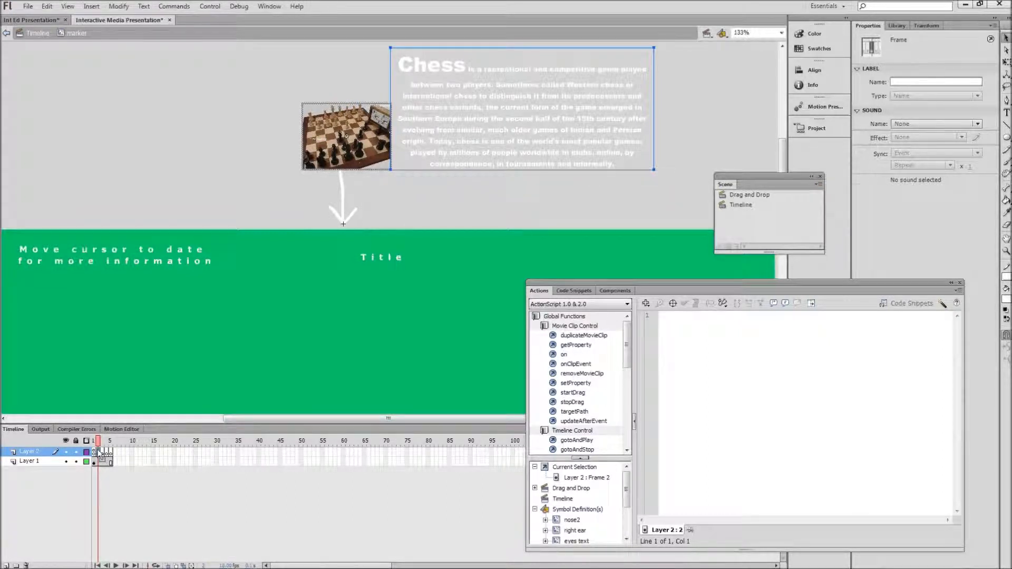
left_click(892, 82)
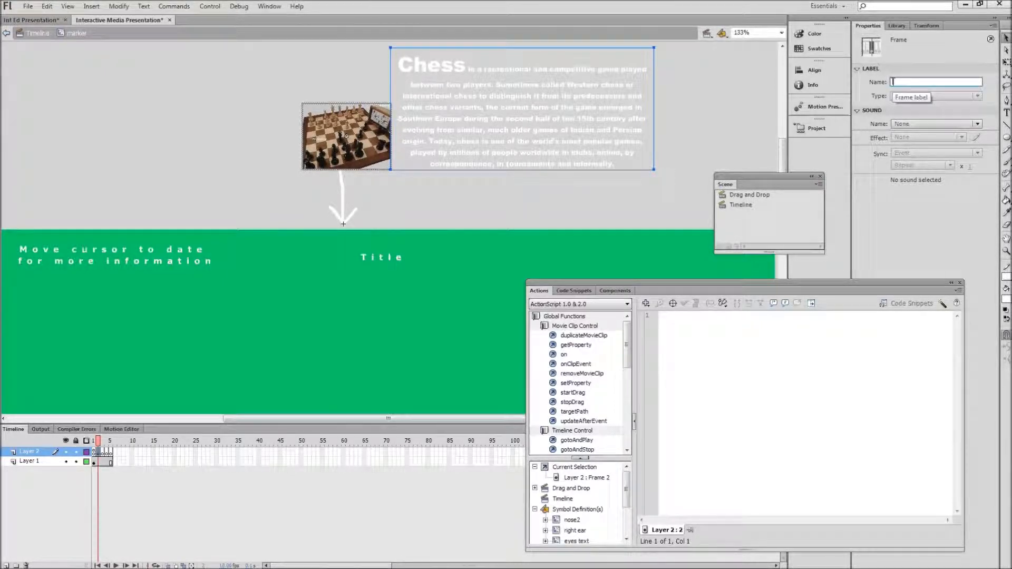
type("chess")
key("Return")
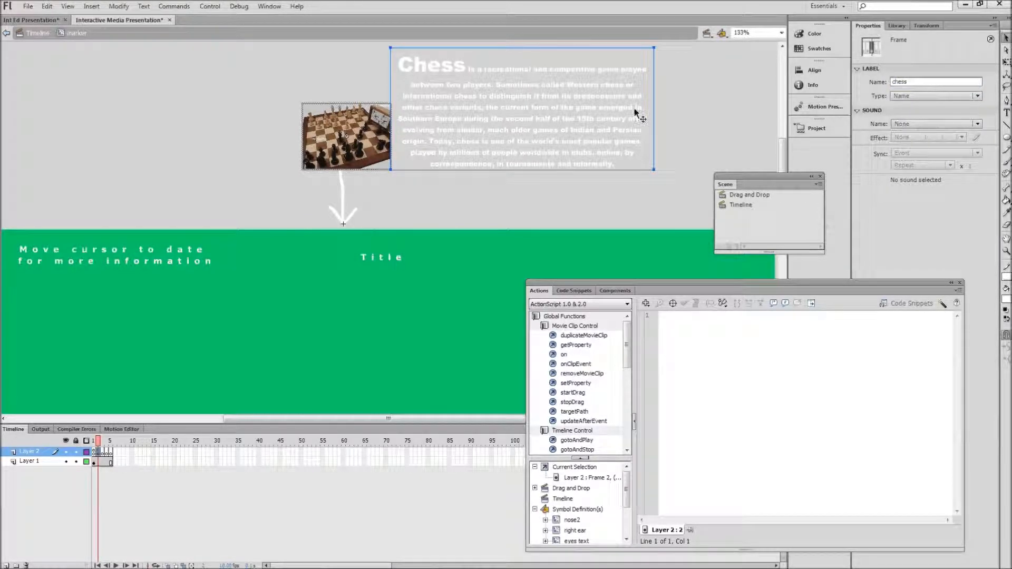
left_click(27, 19)
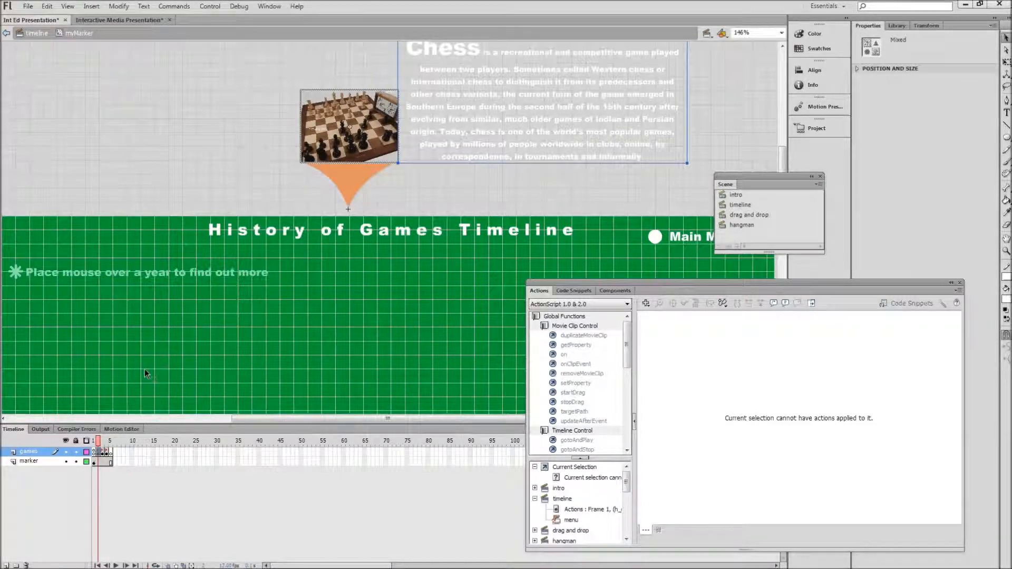
left_click(101, 452)
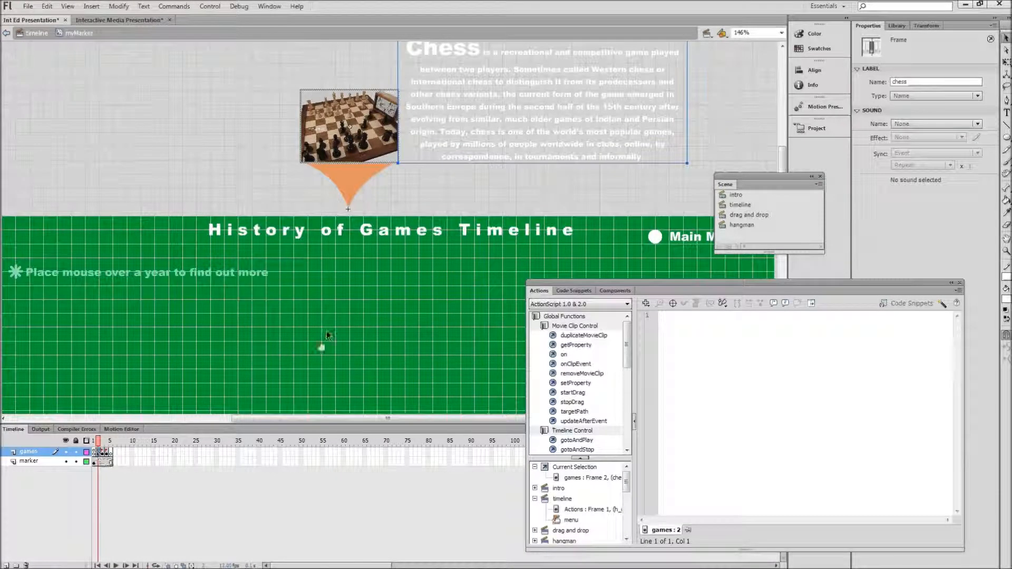
left_click(119, 19)
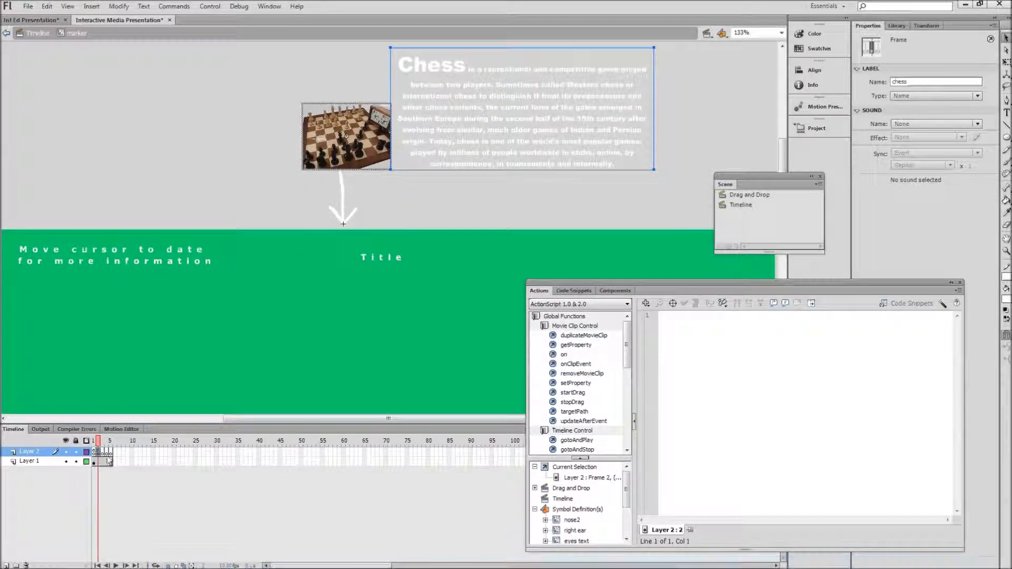
Check frames 2 and 3 of Layer 2 in the marker clip and return to the Timeline scene.
left_click(103, 454)
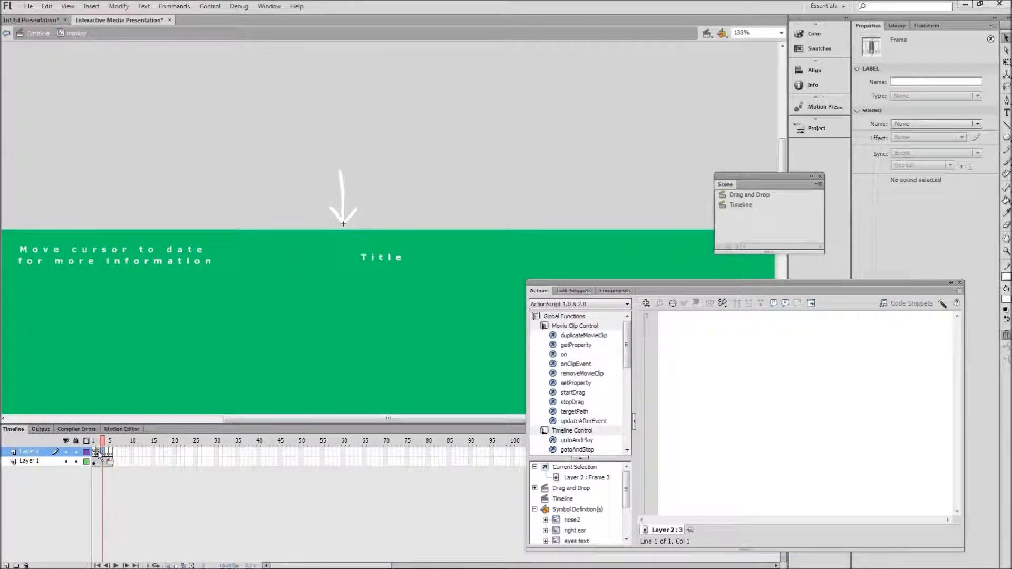
left_click(98, 453)
left_click(98, 453)
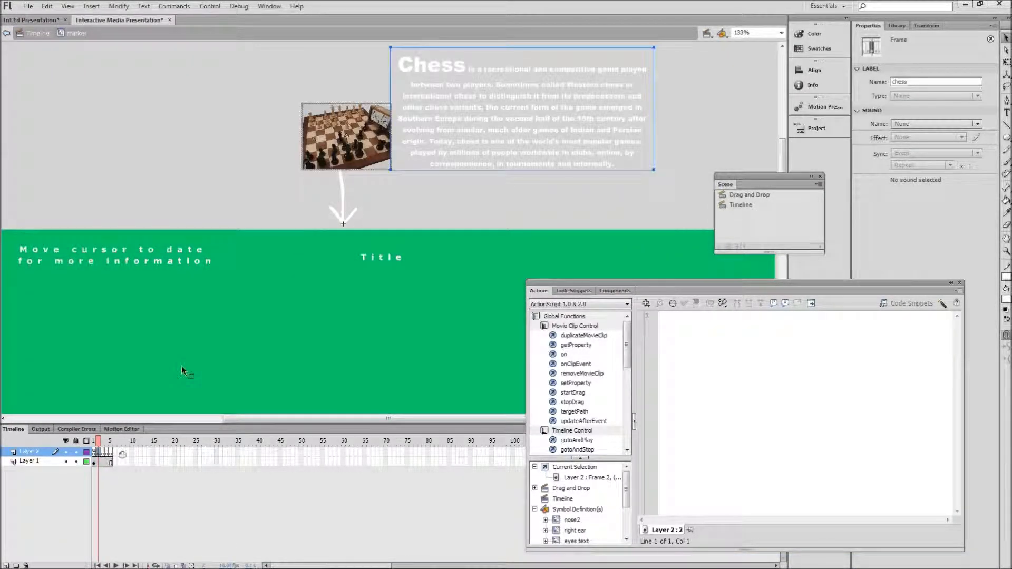
left_click(33, 34)
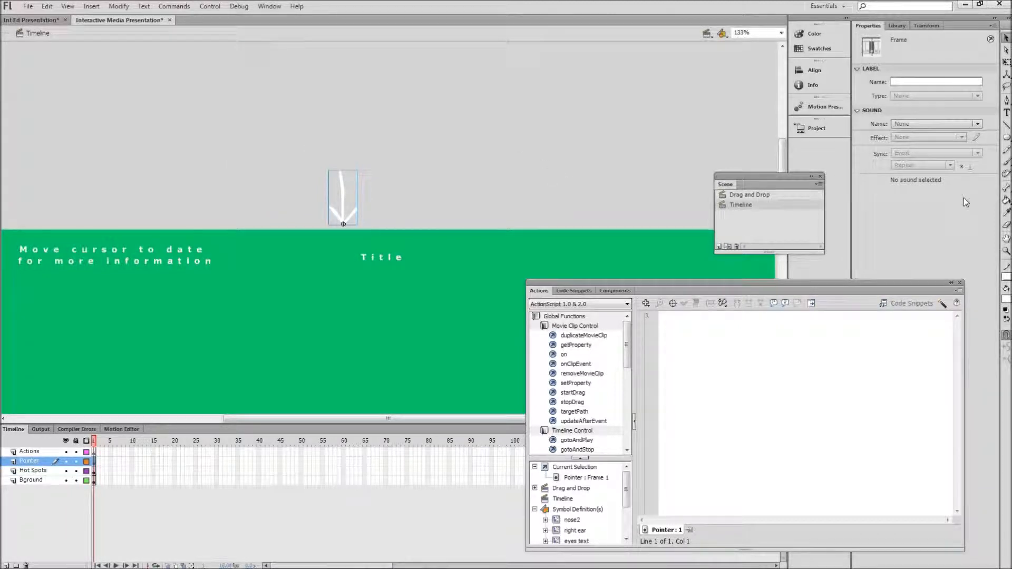
double_click(1006, 238)
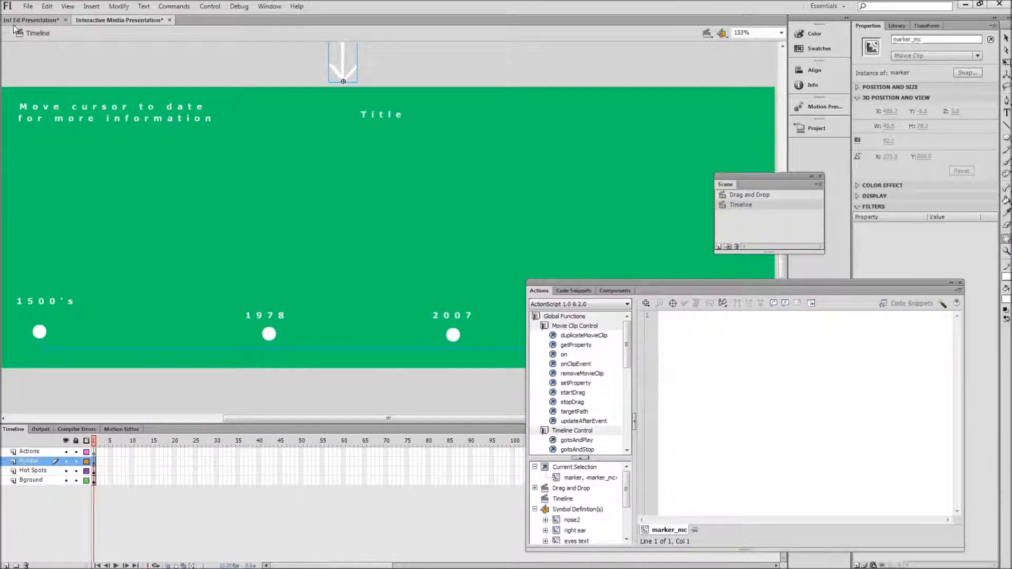
Switch to Int Ed Presentation, leave the myMarker clip, and show the full script on frame 1 of the timeline scene's Actions layer.
left_click(29, 20)
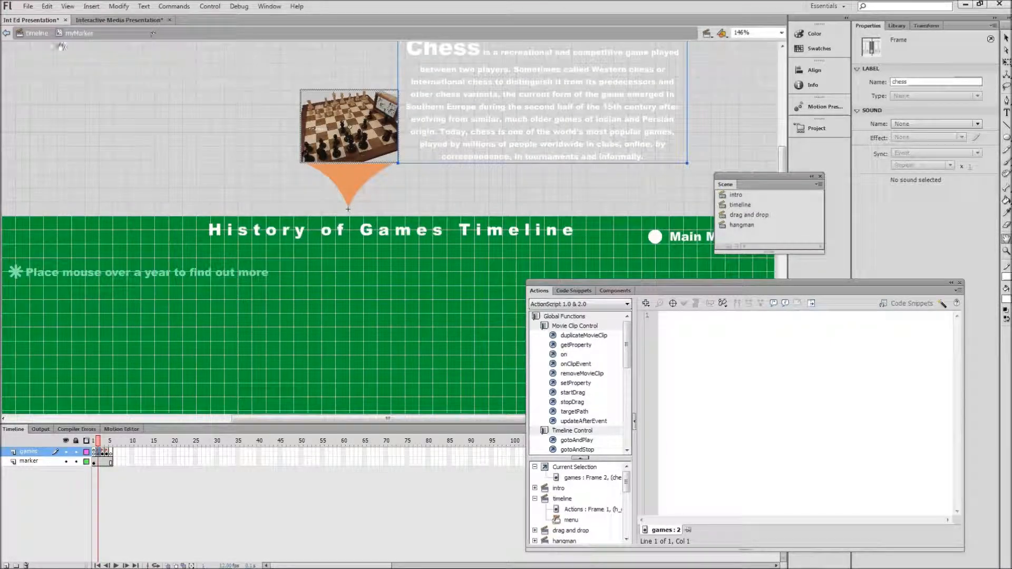
left_click(37, 33)
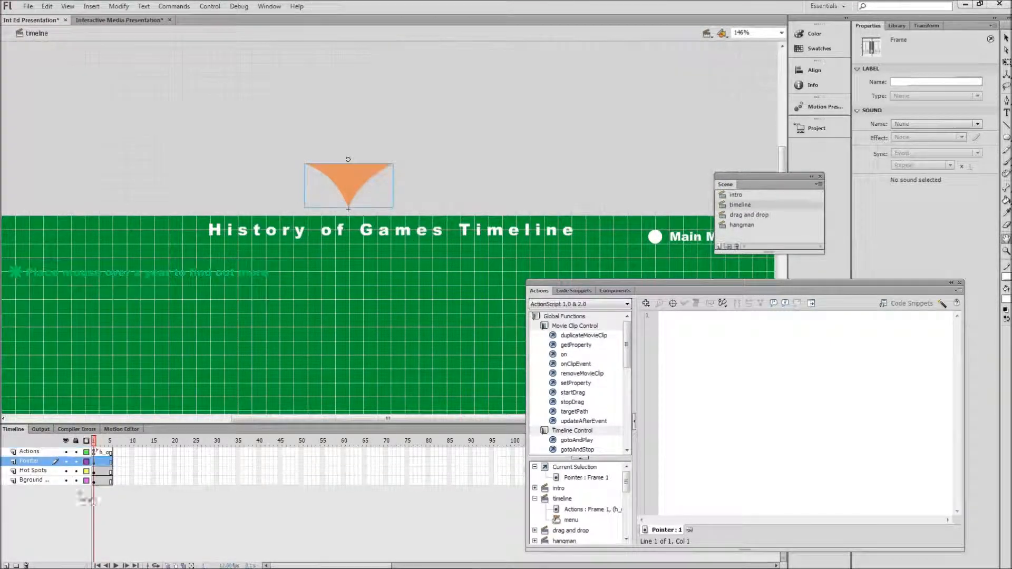
left_click(97, 452)
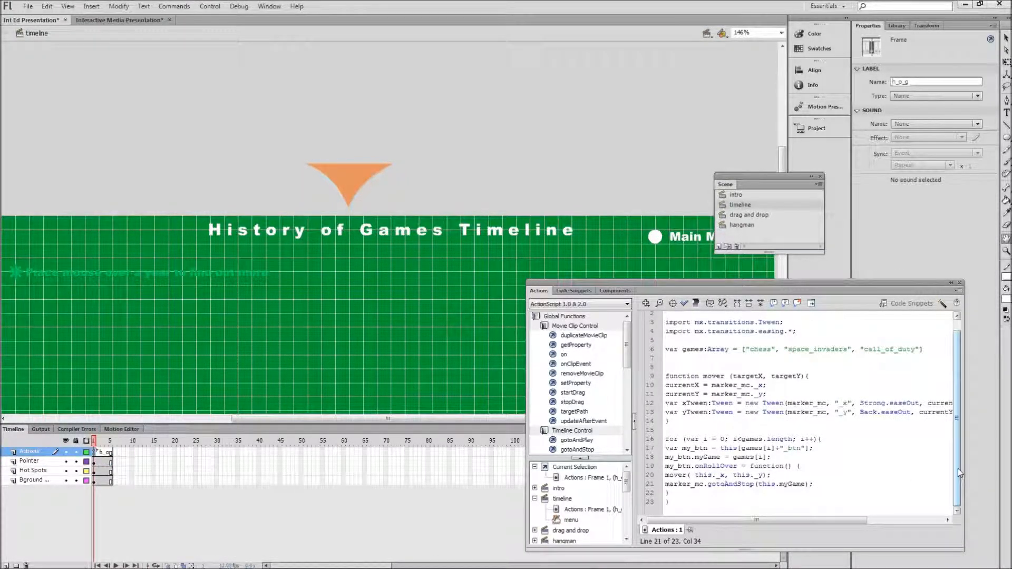
left_click_drag(958, 470, 957, 492)
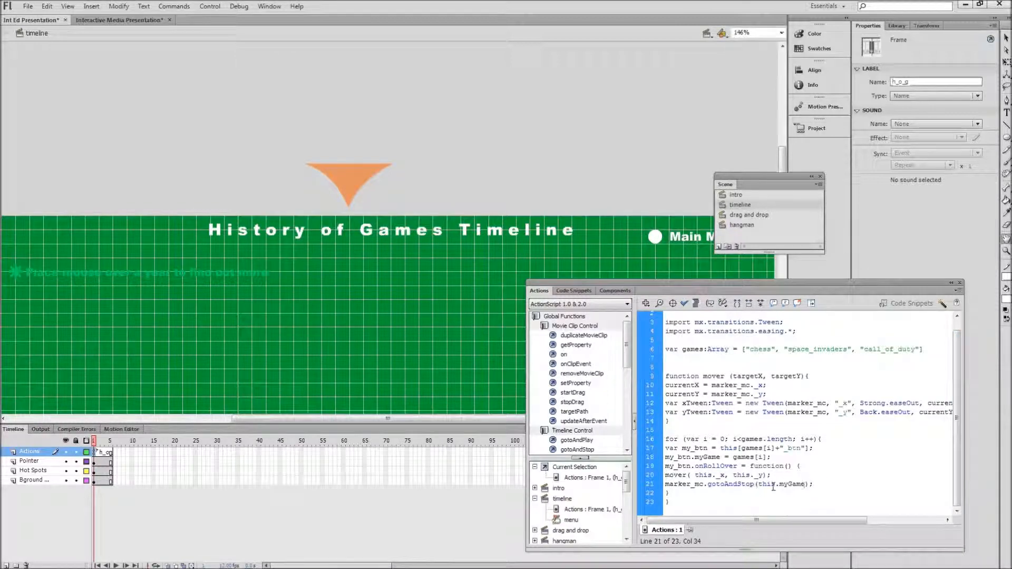
left_click_drag(772, 283, 615, 88)
left_click_drag(816, 369, 925, 477)
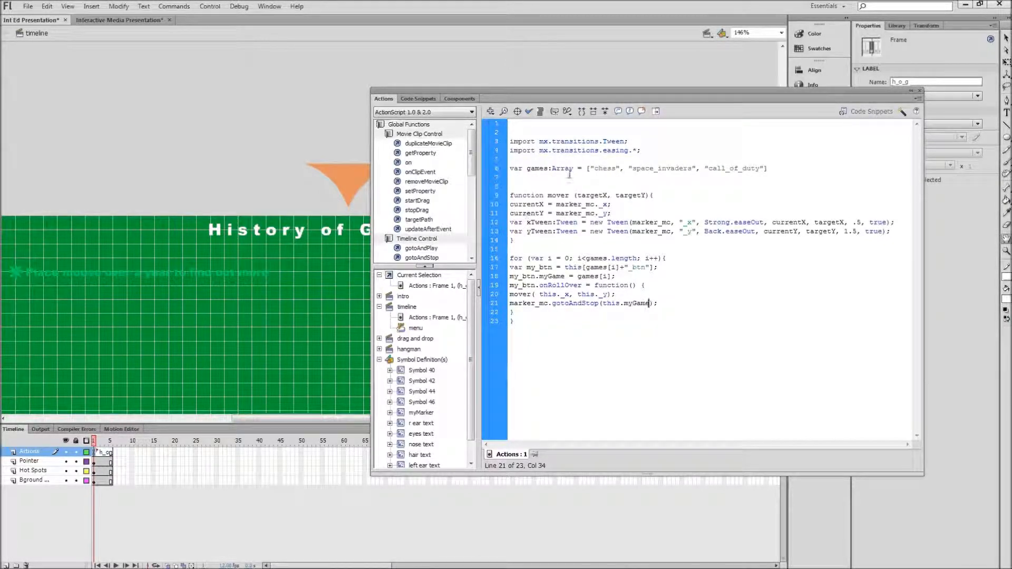
Examine the reference script's games array, the tween durations in the mover function and the onRollOver handler.
double_click(601, 169)
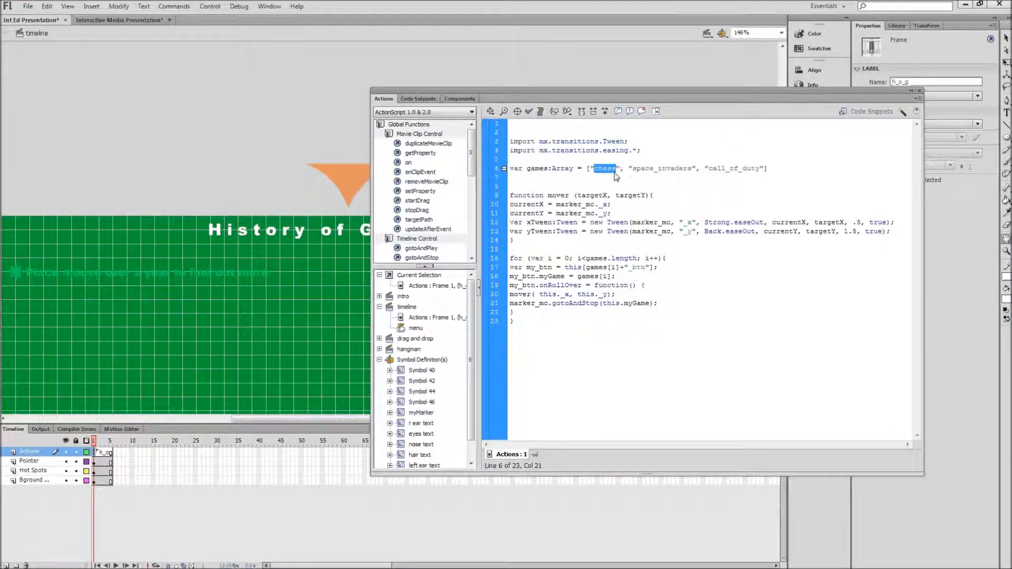
left_click(612, 169)
double_click(611, 169)
left_click_drag(862, 222, 853, 222)
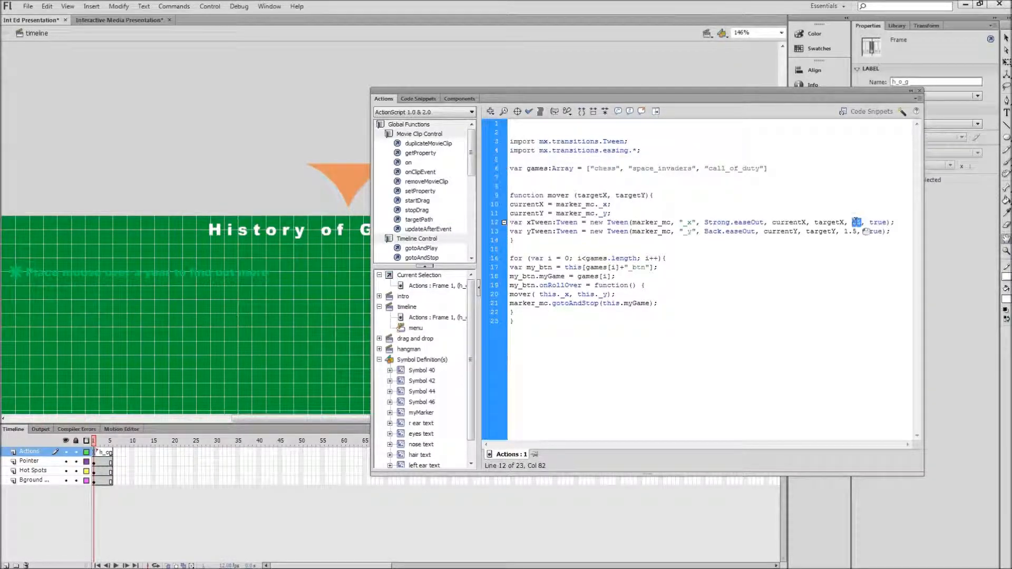
left_click(856, 206)
left_click_drag(582, 285, 542, 290)
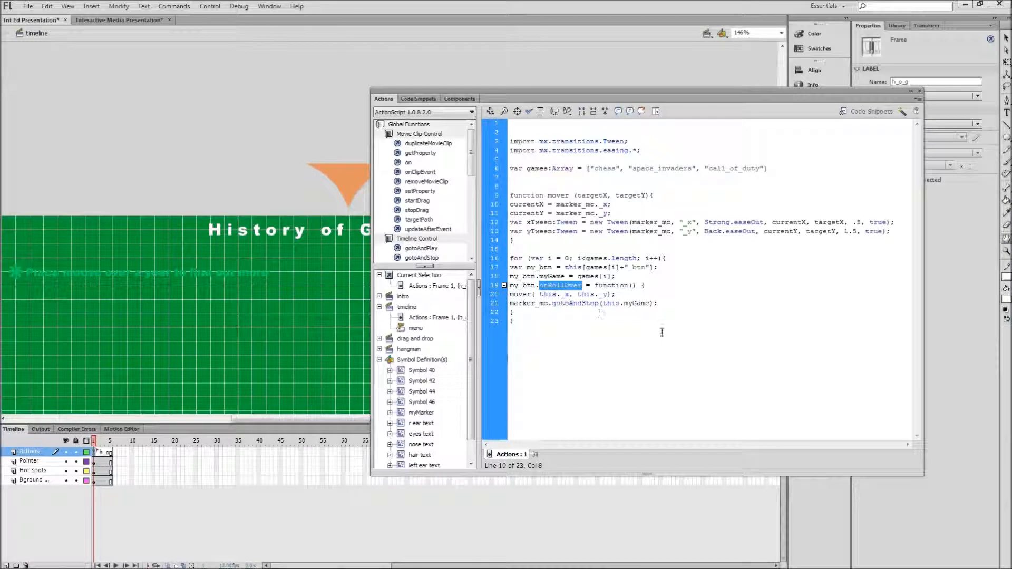
left_click(671, 343)
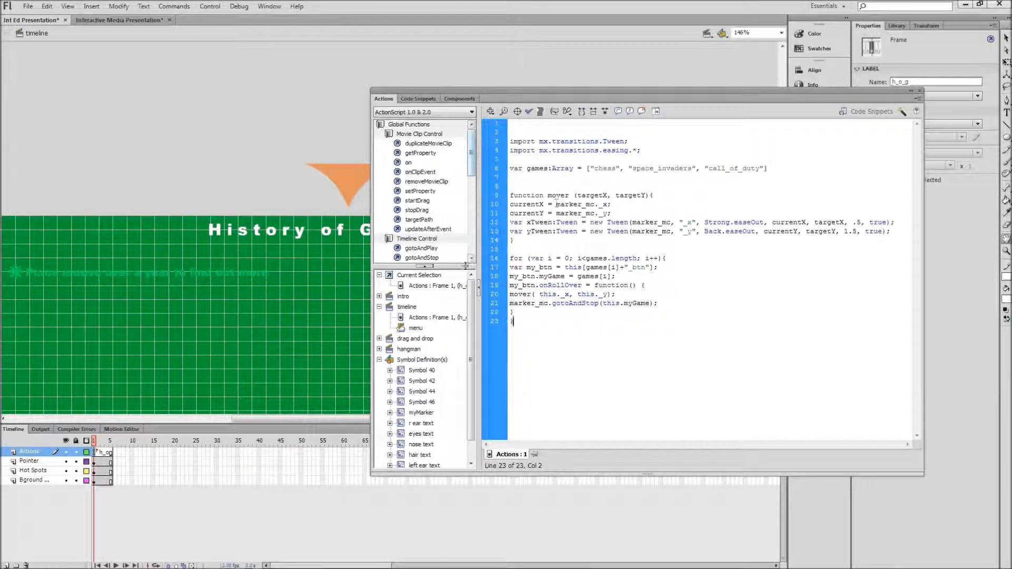
Copy the entire script from frame 1 of the reference file's Actions layer.
key("ctrl+a")
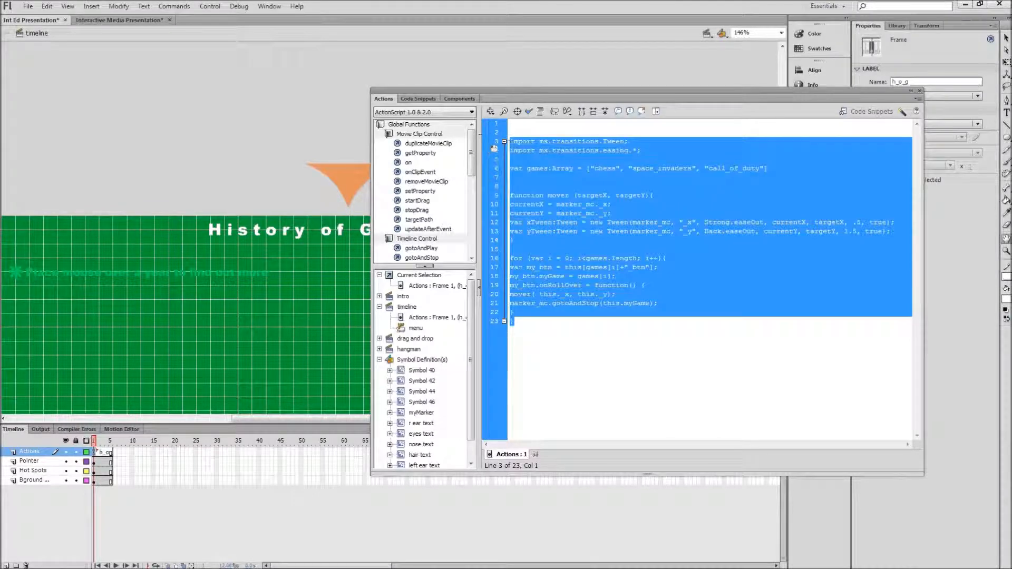
left_click(544, 144)
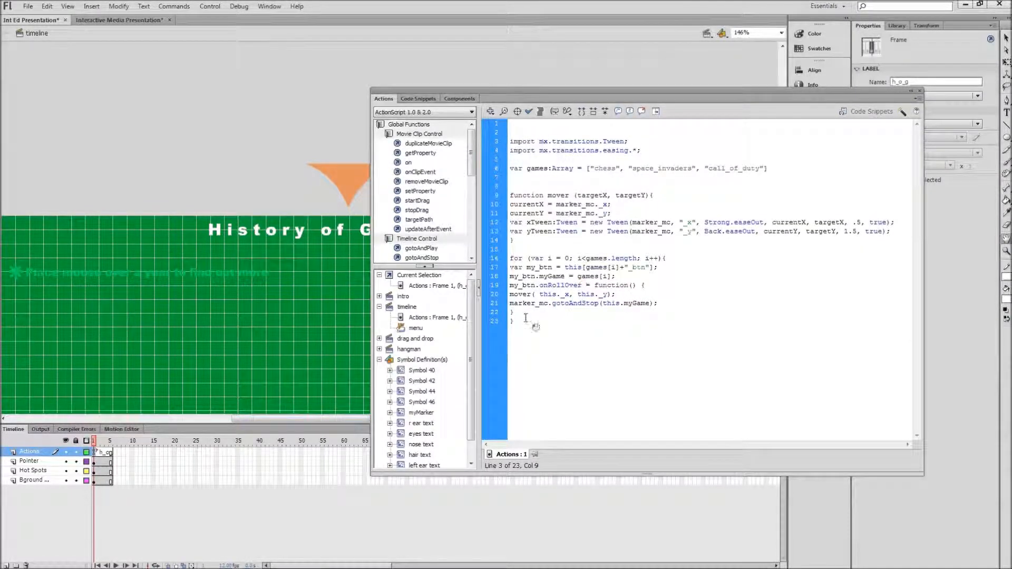
left_click_drag(522, 324, 470, 108)
right_click(529, 149)
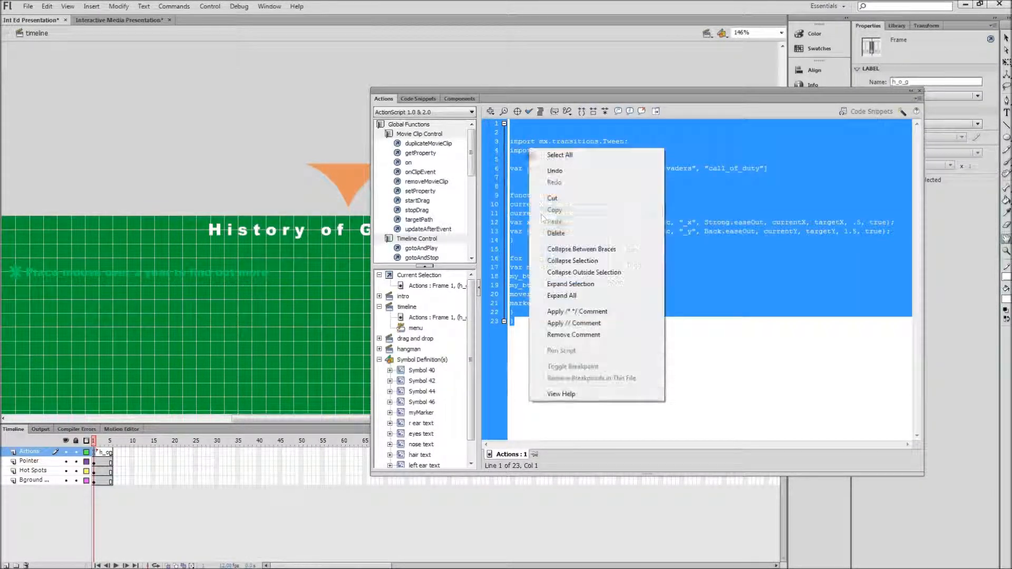
left_click(553, 211)
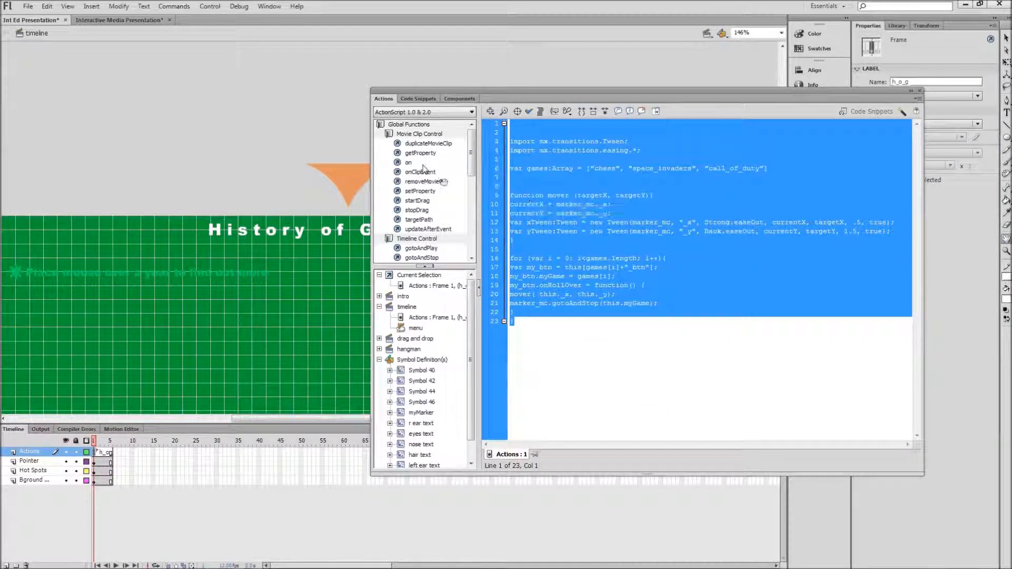
Paste the copied script into frame 1 of the Actions layer in Interactive Media Presentation's Timeline scene and check its syntax.
left_click(130, 21)
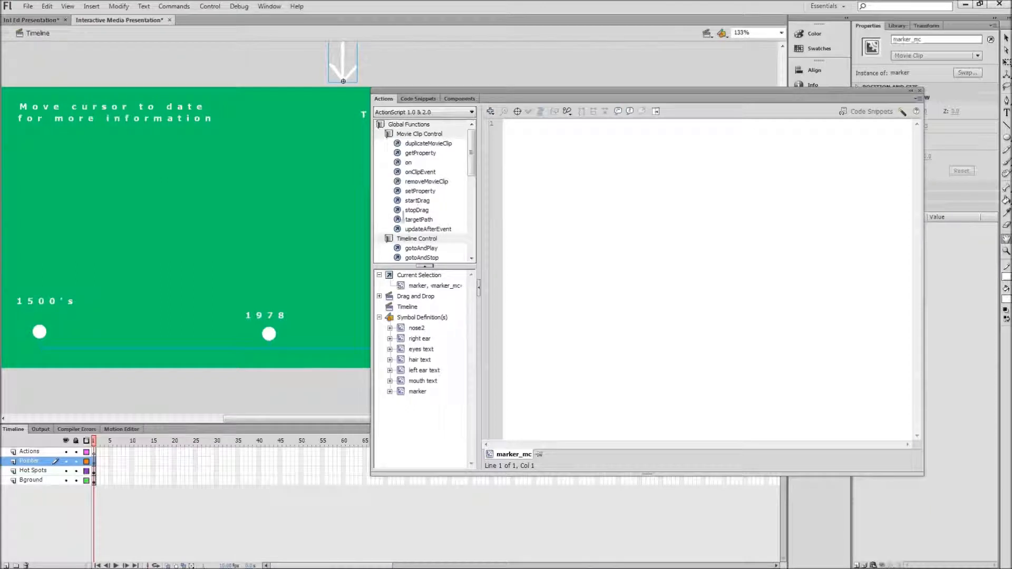
left_click(24, 18)
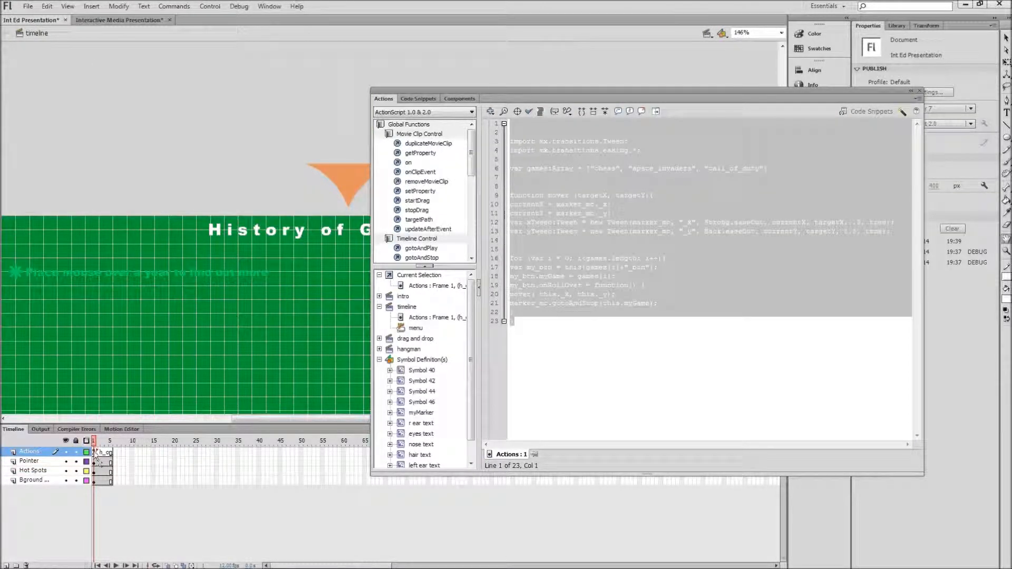
left_click(96, 457)
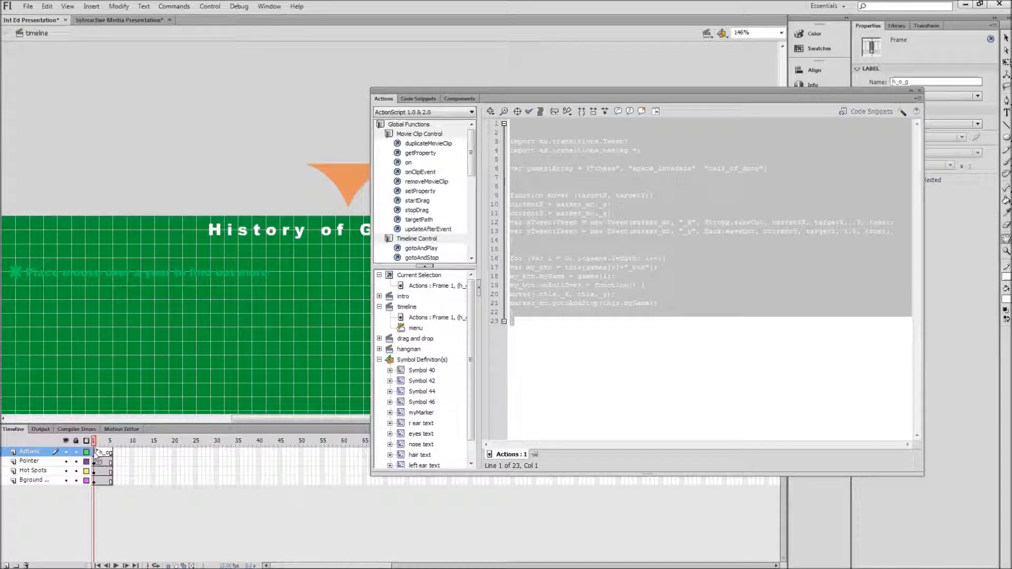
left_click(115, 20)
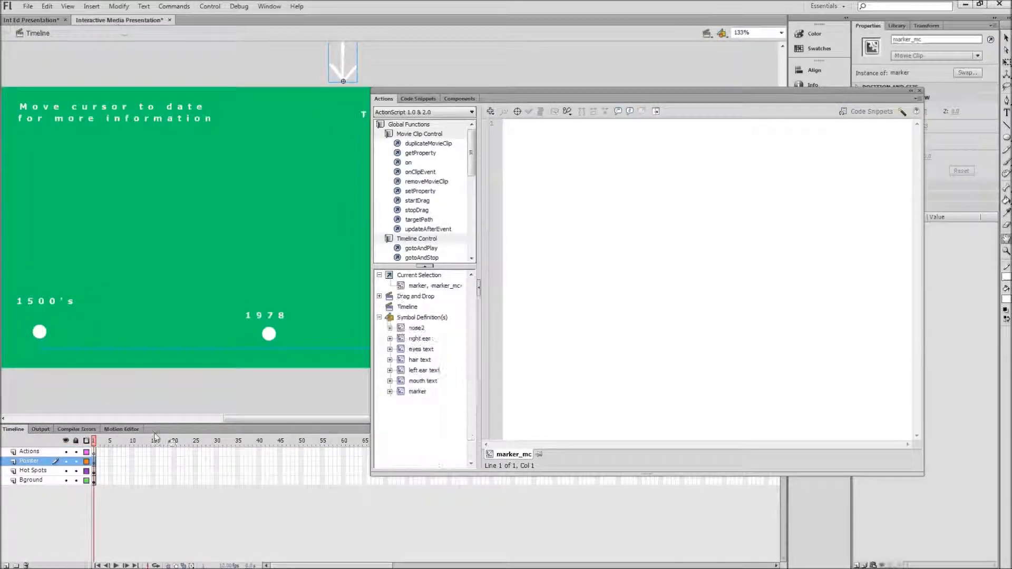
left_click(95, 452)
right_click(525, 156)
left_click(552, 237)
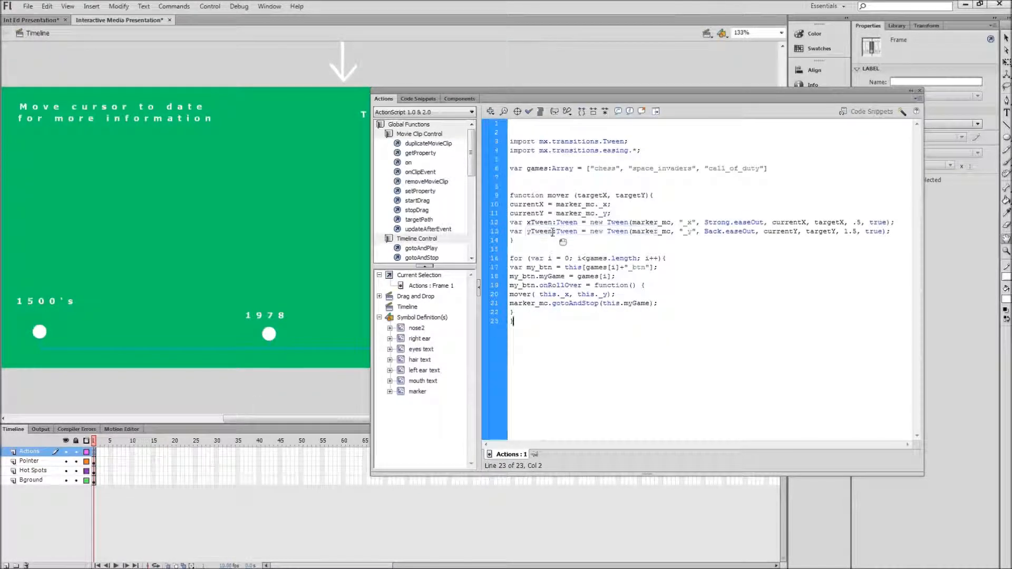
left_click(530, 112)
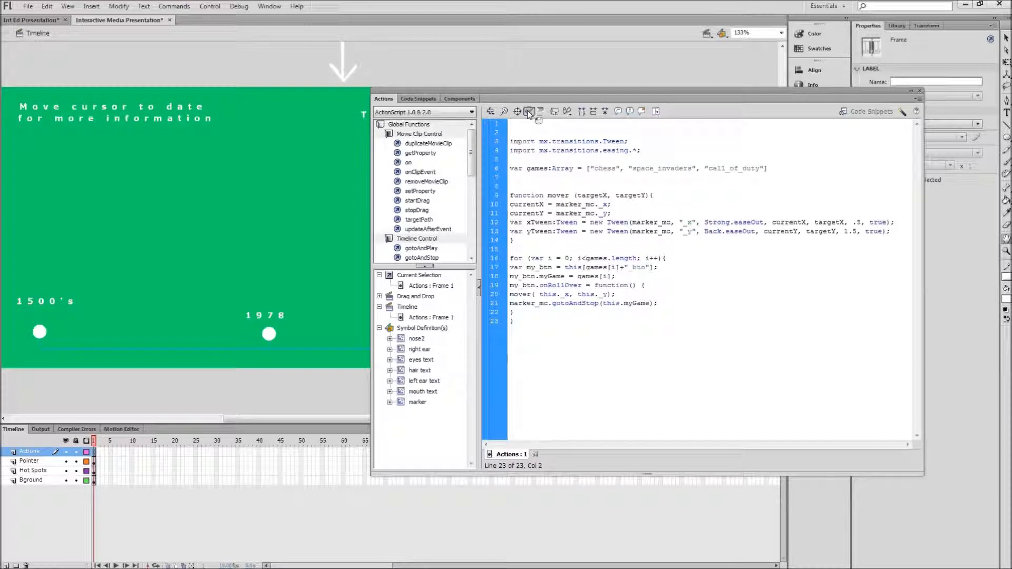
Look up the label on frame 1 of the Actions layer in the reference file Int Ed Presentation.
left_click(14, 430)
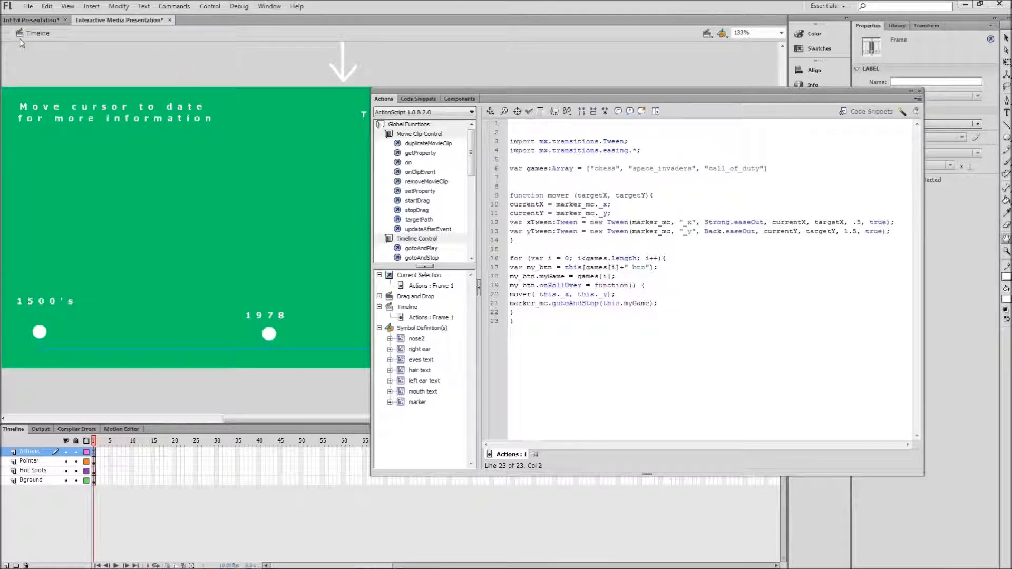
left_click(29, 20)
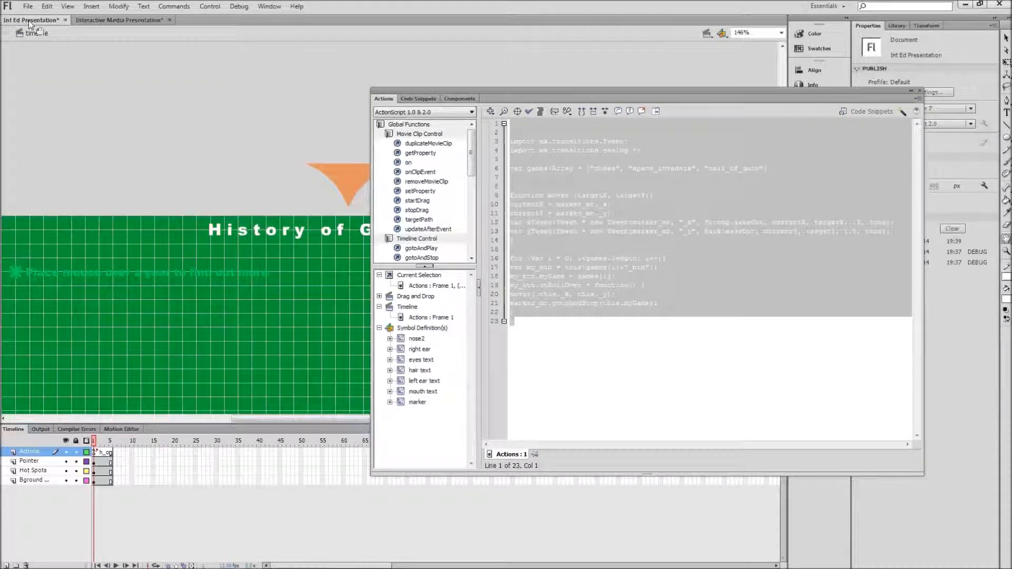
left_click(94, 451)
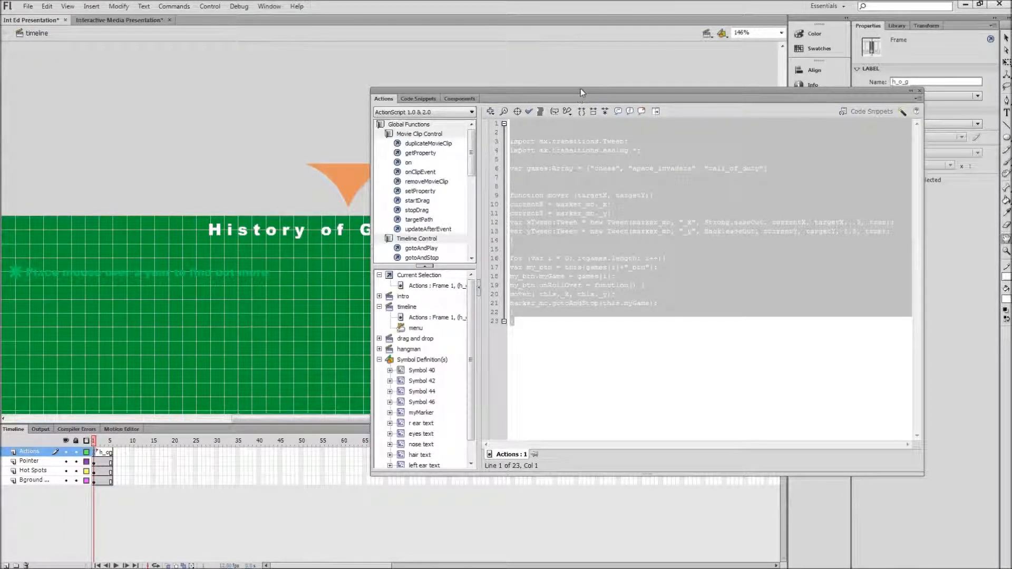
left_click_drag(581, 92, 716, 318)
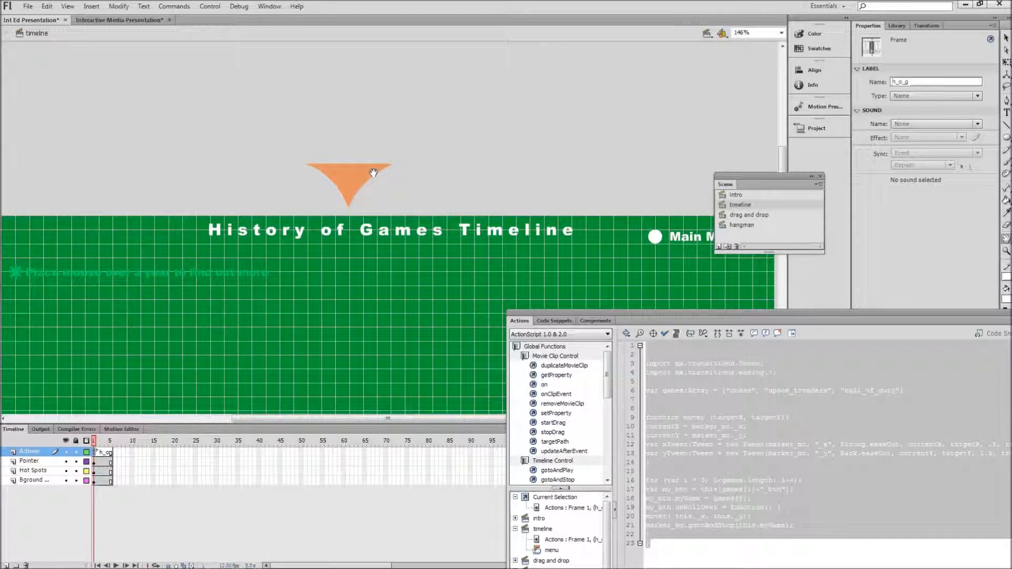
double_click(916, 83)
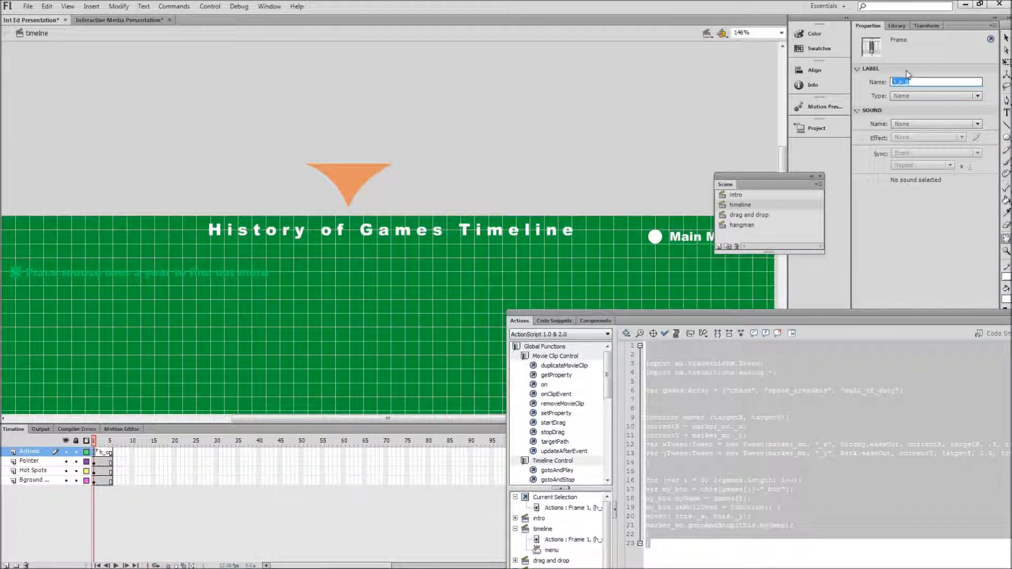
Label frame 1 of the Actions layer "h_o_g" in Interactive Media Presentation's Timeline scene.
left_click(102, 22)
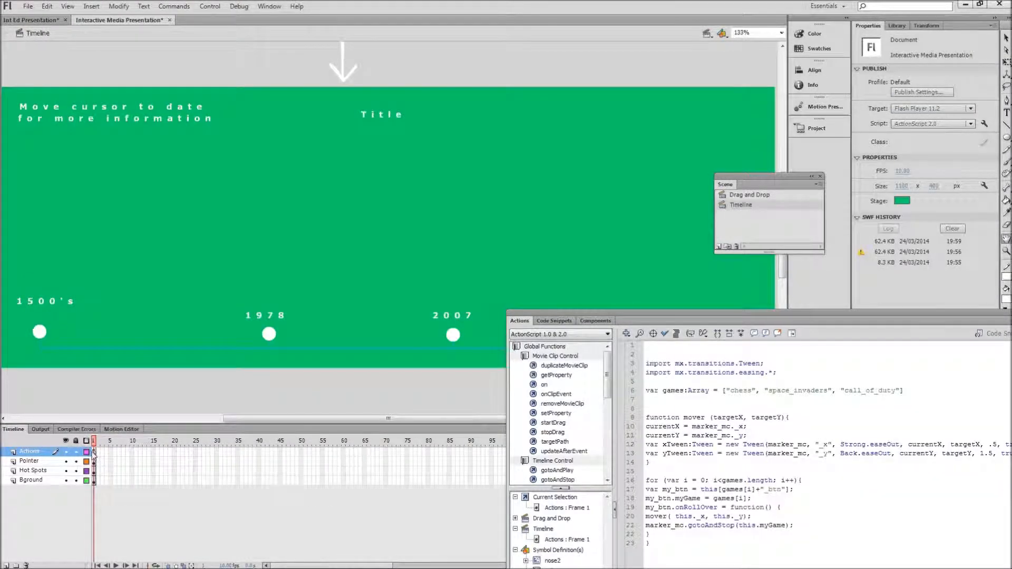
left_click(97, 453)
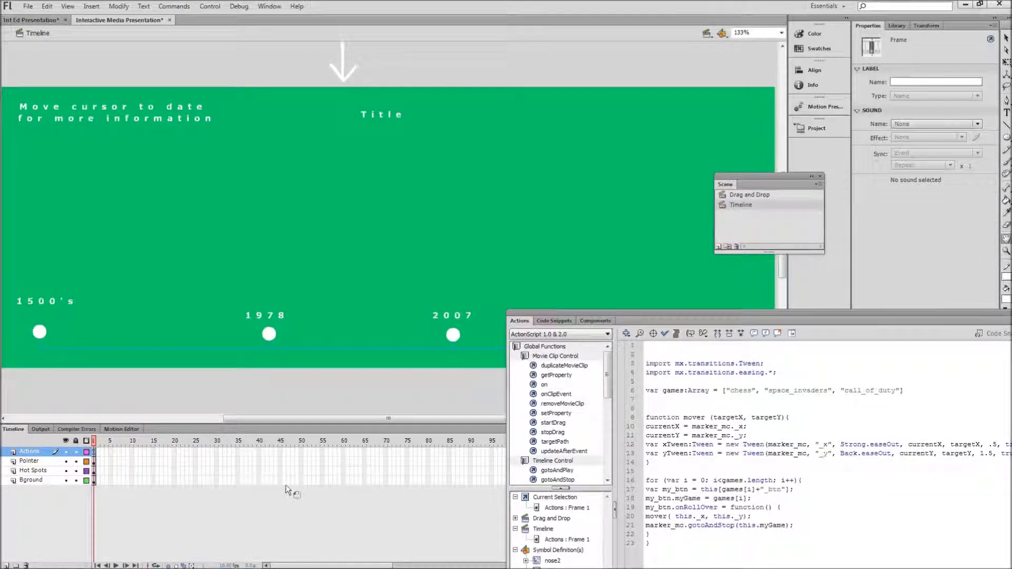
left_click(912, 83)
type("h_o_")
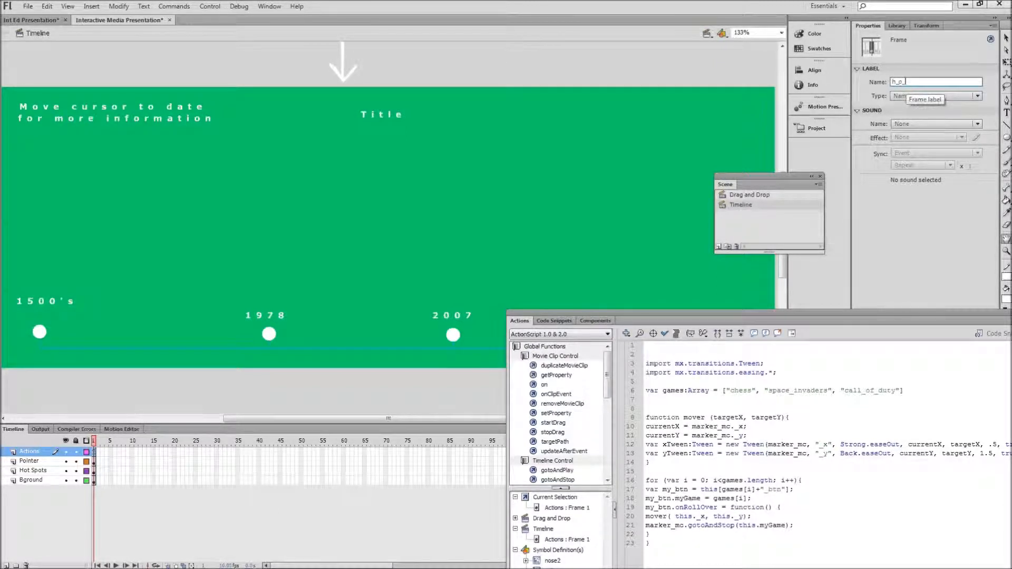
type("g")
key("Return")
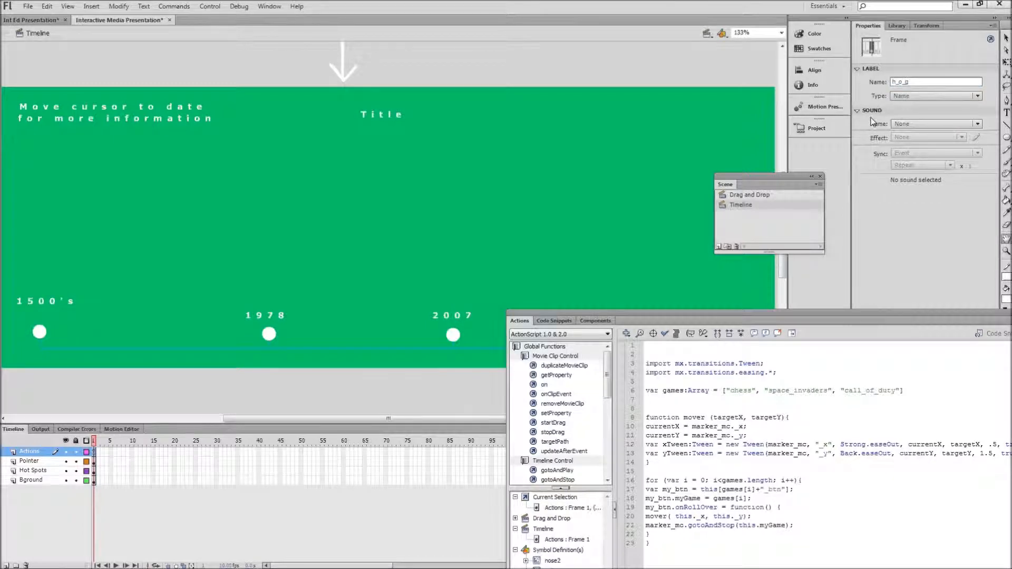
left_click(174, 480)
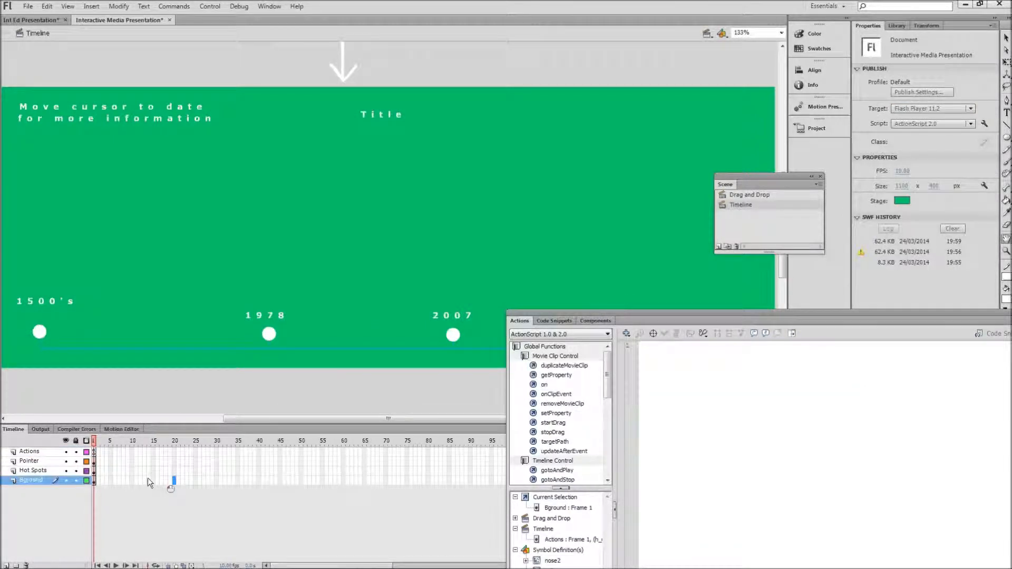
left_click(93, 453)
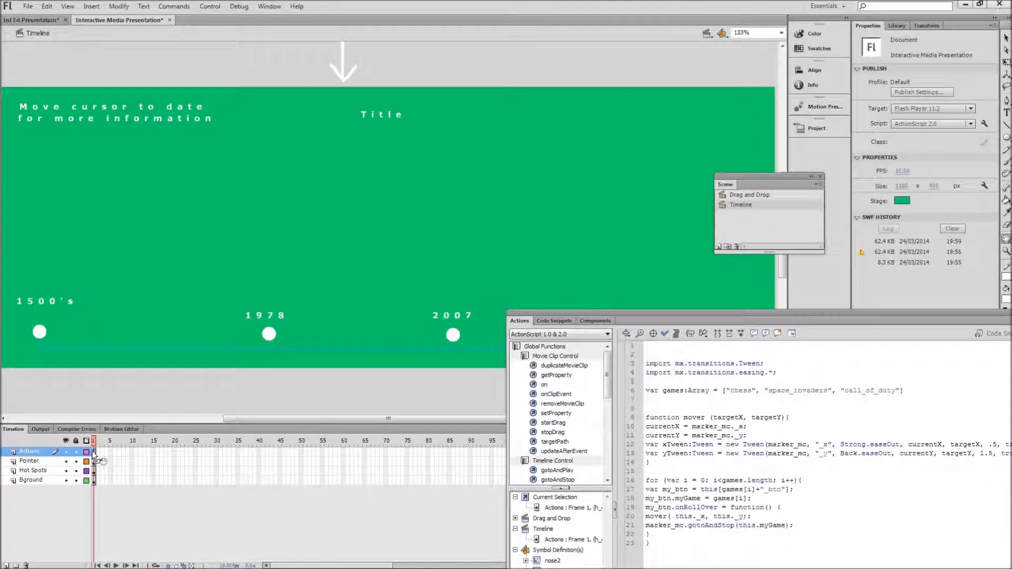
left_click(96, 452)
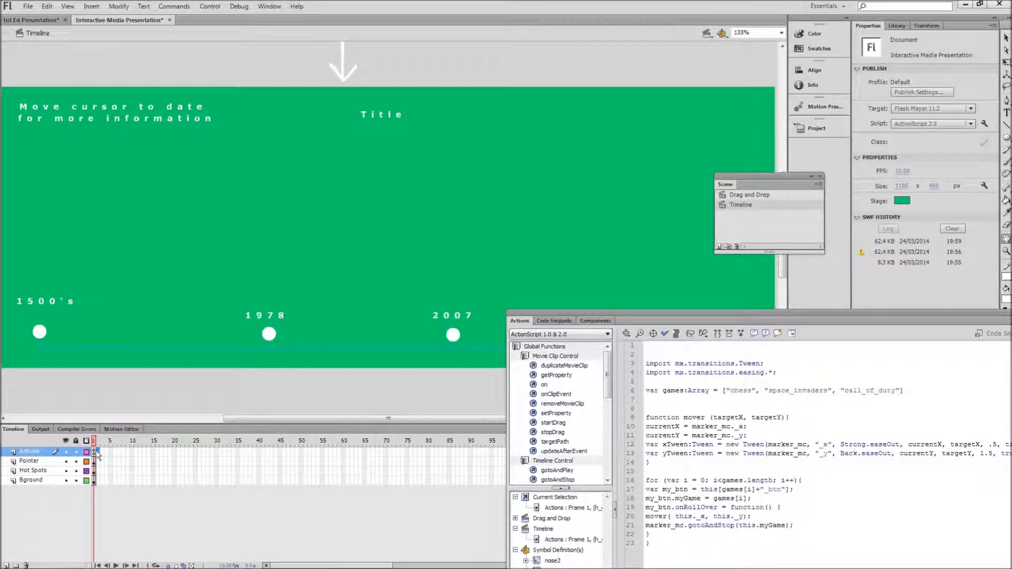
Check the label on frame 1 of the Actions layer and compare the Timeline scene with the reference file Int Ed Presentation.
left_click(95, 453)
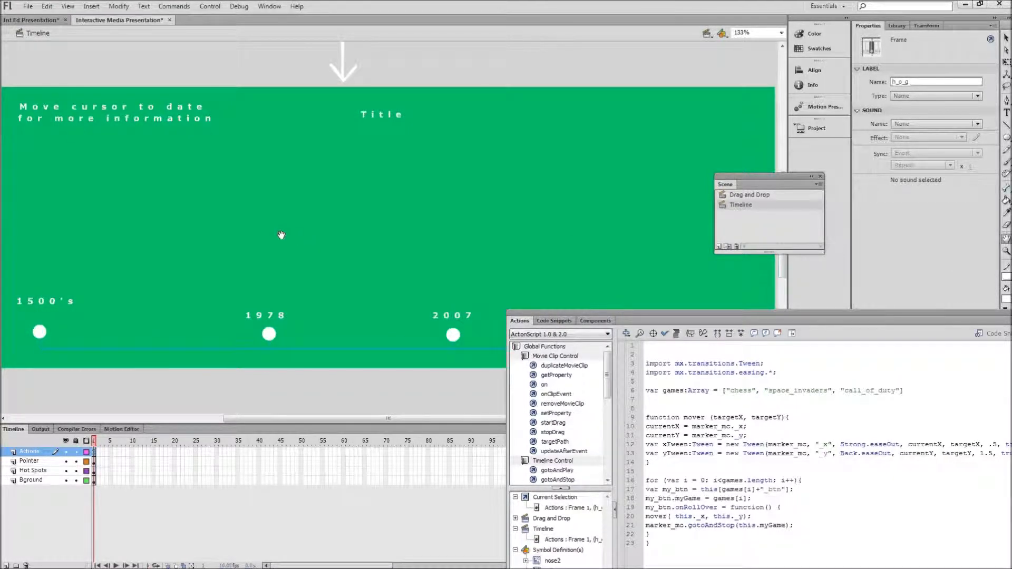
left_click(55, 20)
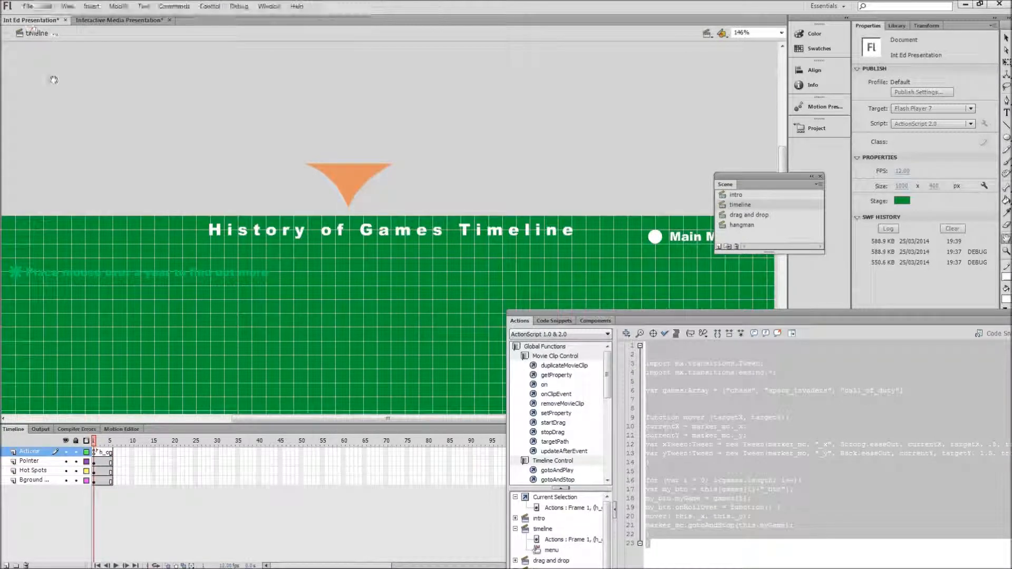
scroll(63, 158, "down", 5)
left_click(119, 20)
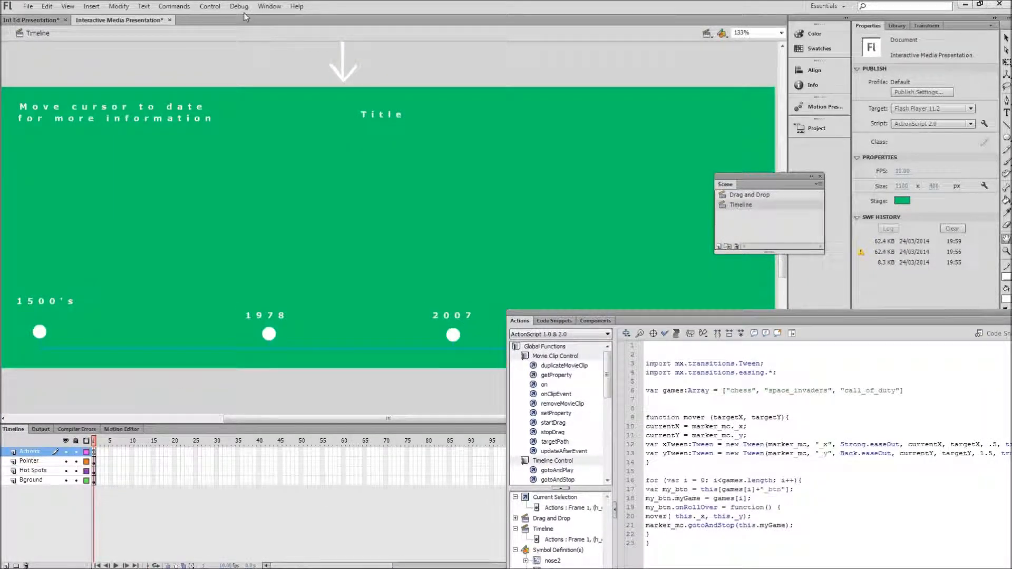
Test the Timeline scene by moving over the 1500's, 1978 and 2007 hot spots, and close the preview.
left_click(214, 6)
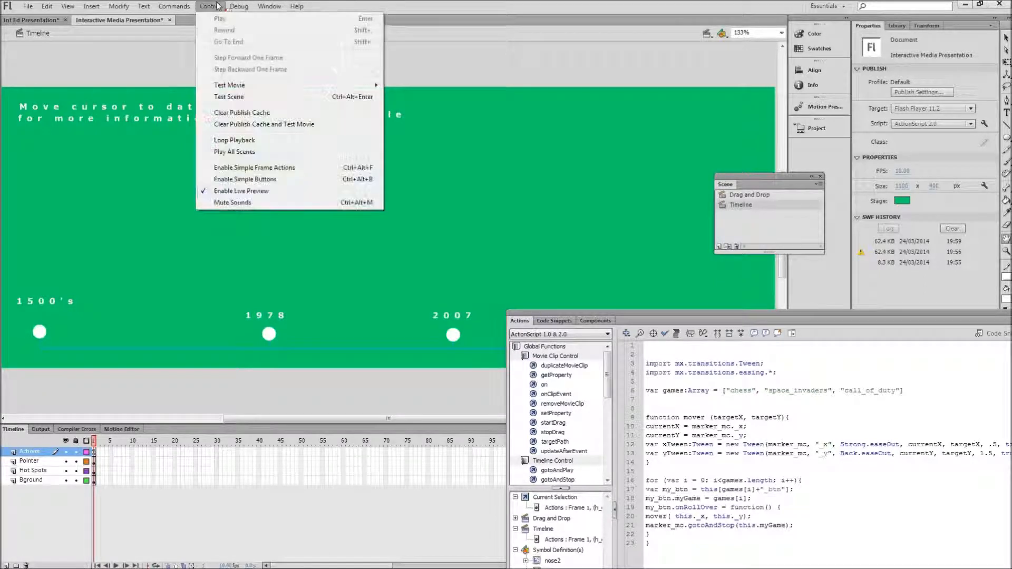
left_click(235, 98)
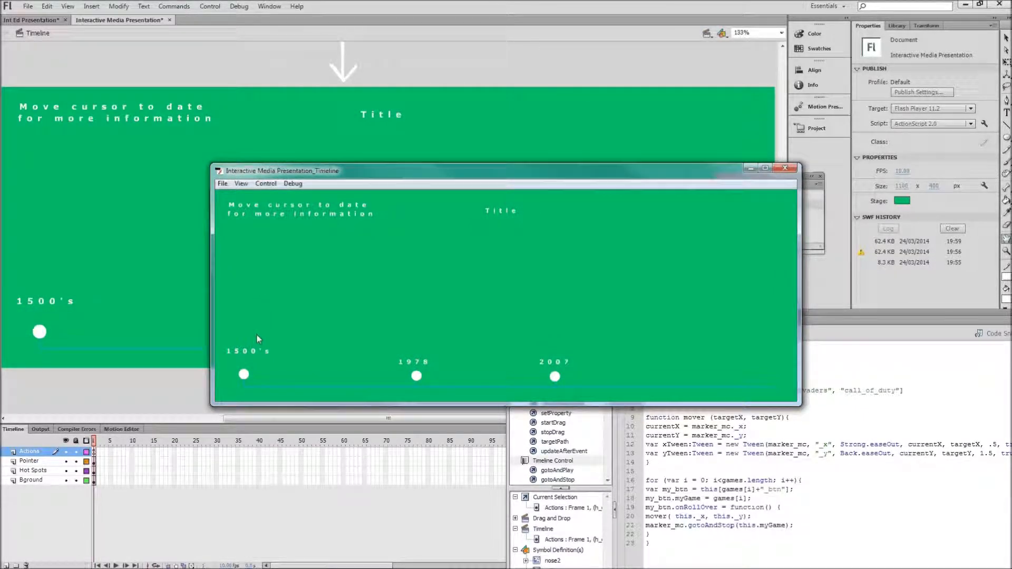
mouse_move(244, 375)
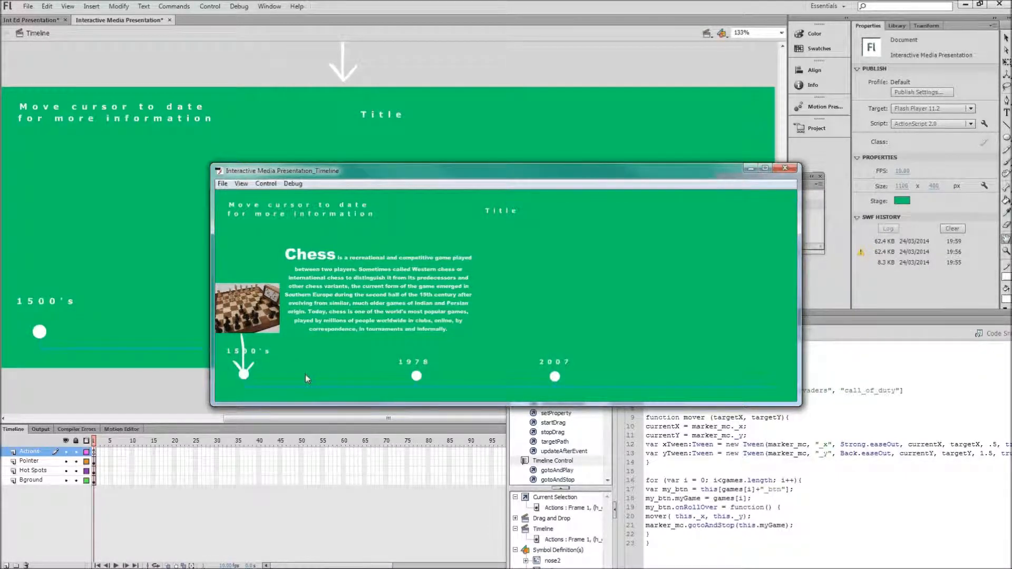
mouse_move(417, 376)
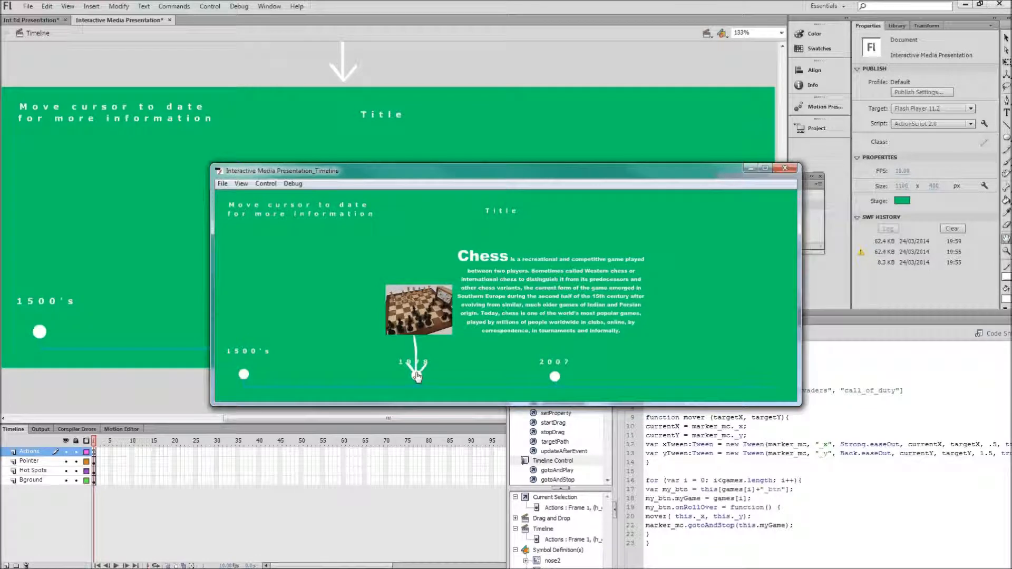
mouse_move(549, 374)
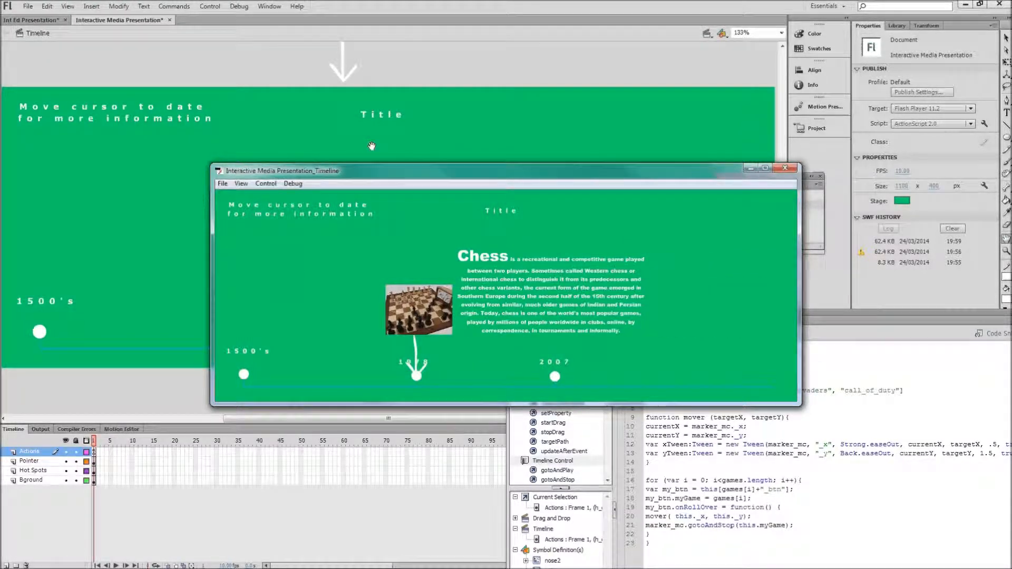
left_click(785, 169)
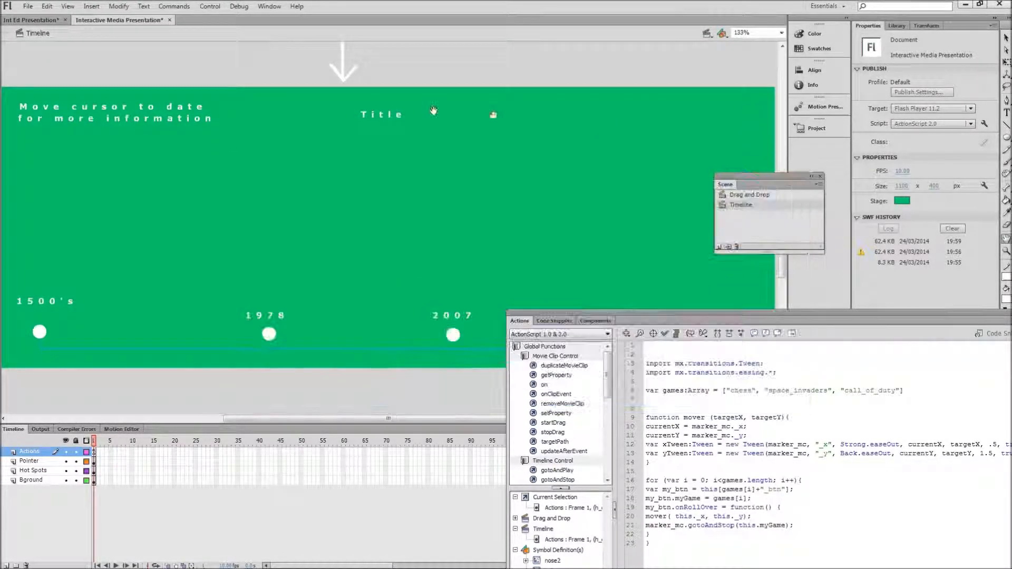
Inspect frames 2 to 4 of Layer 2 inside the marker clip for missing content and labels, and return to the Timeline scene.
left_click(1006, 38)
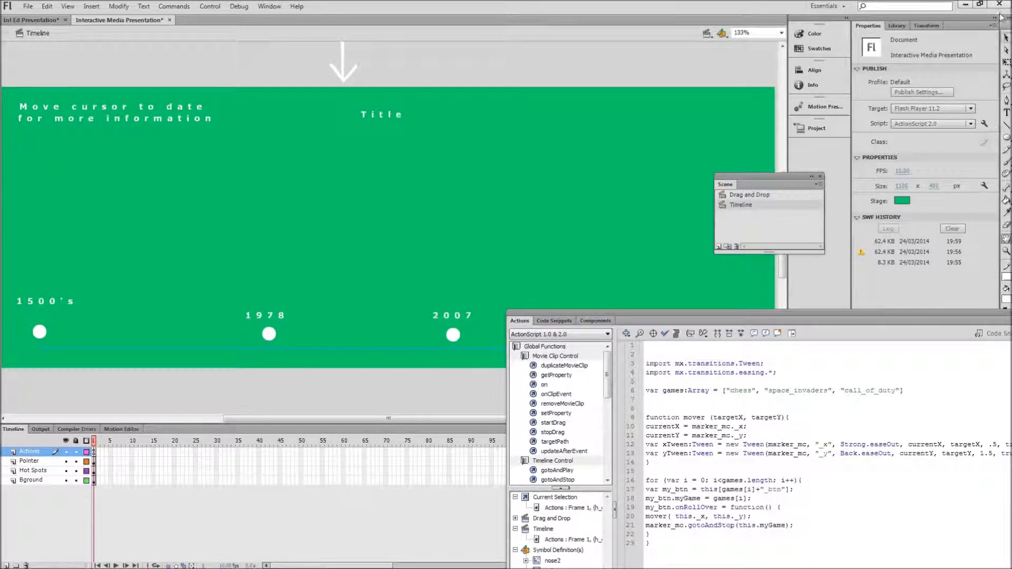
double_click(341, 55)
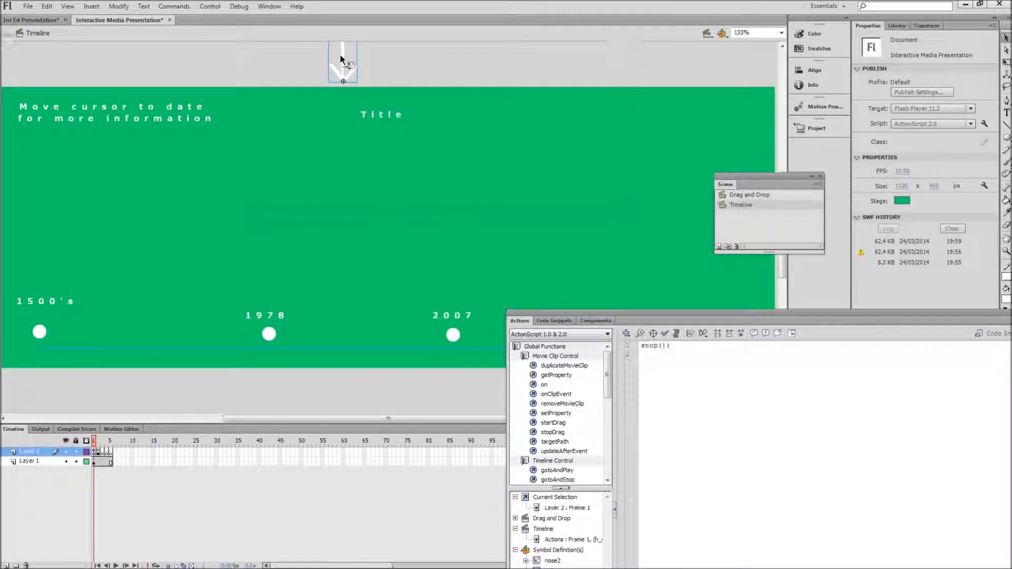
left_click(102, 453)
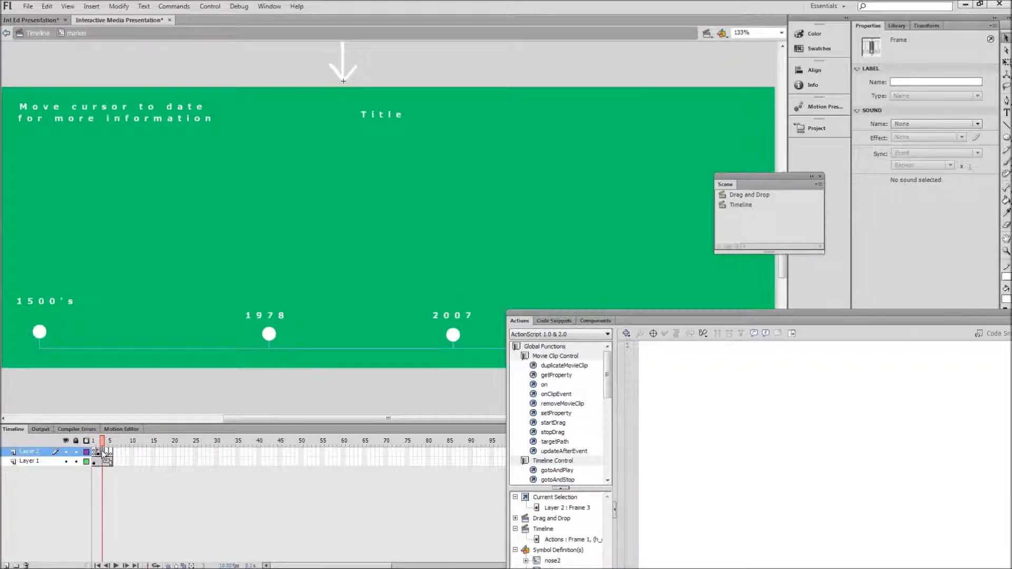
left_click(107, 453)
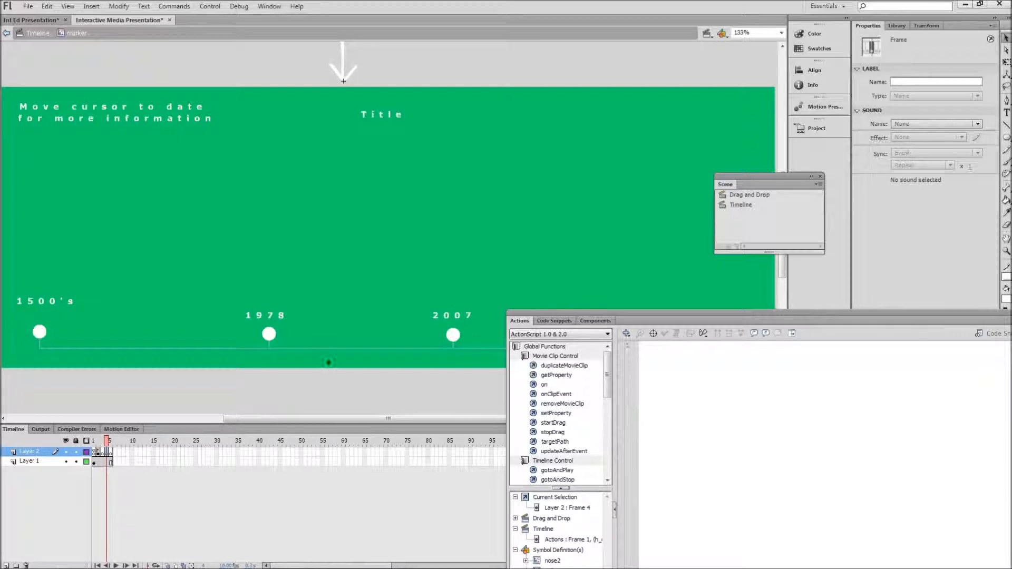
left_click(98, 442)
left_click(102, 443)
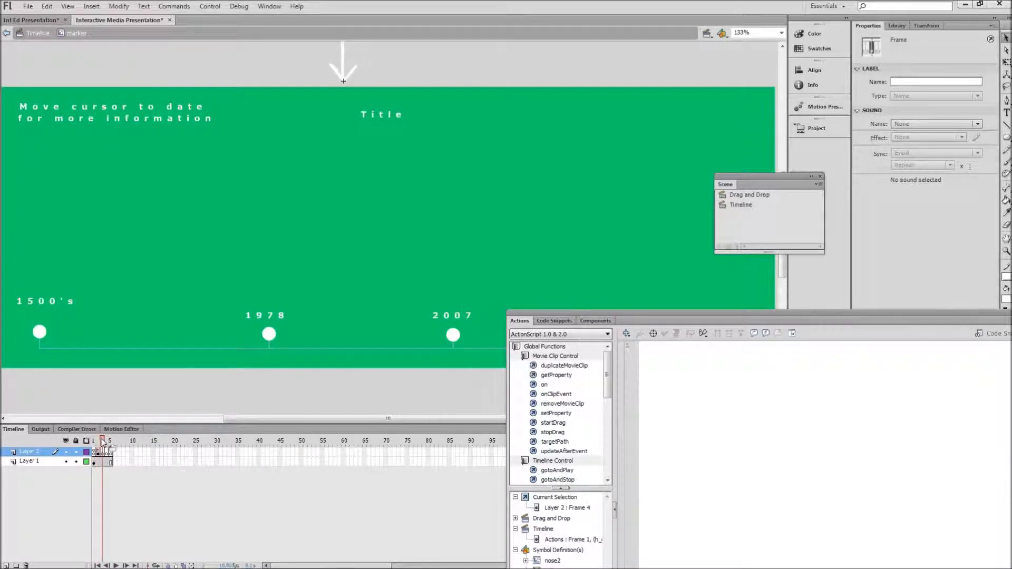
left_click(103, 441)
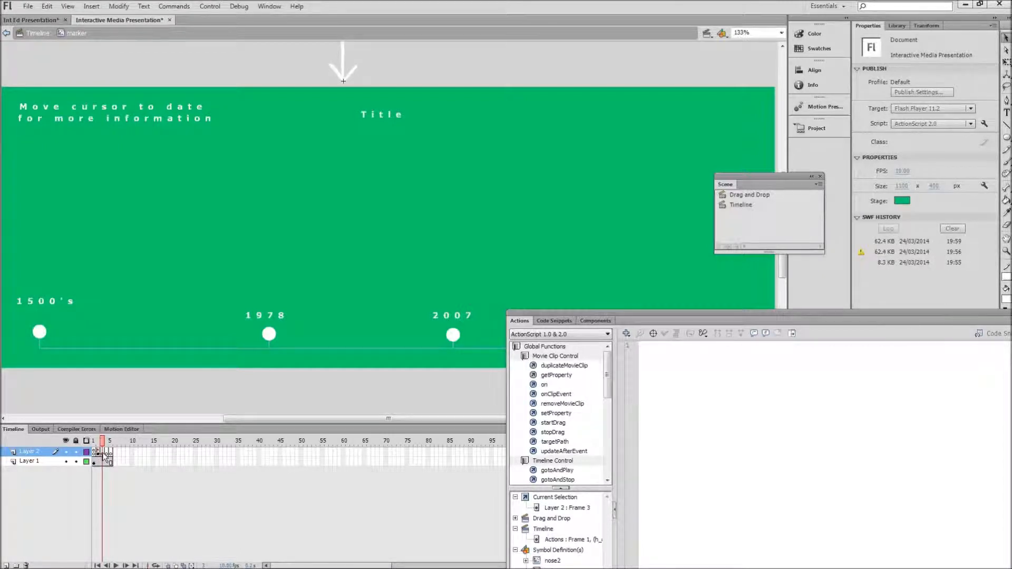
left_click(103, 452)
left_click(107, 452)
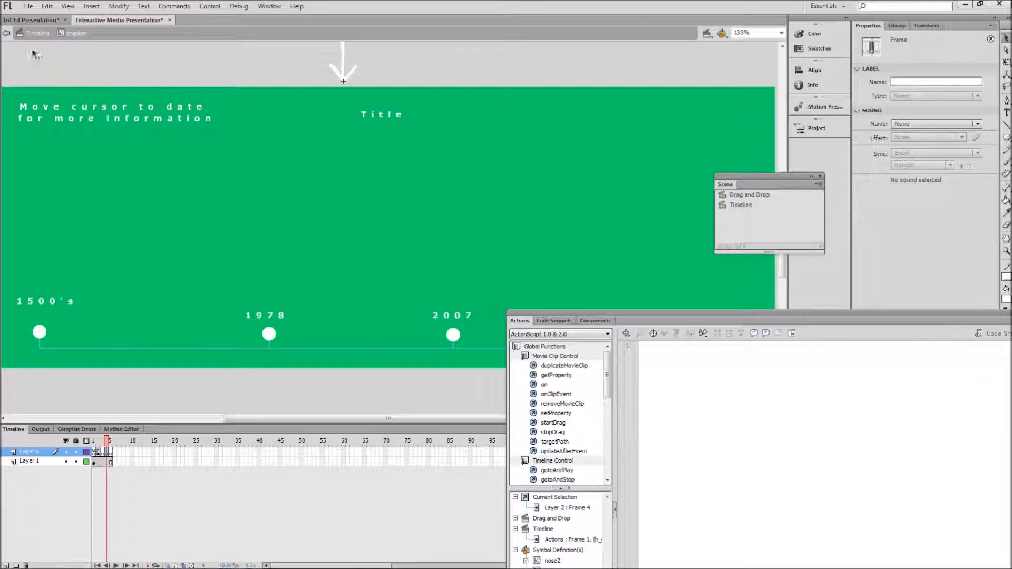
left_click(33, 34)
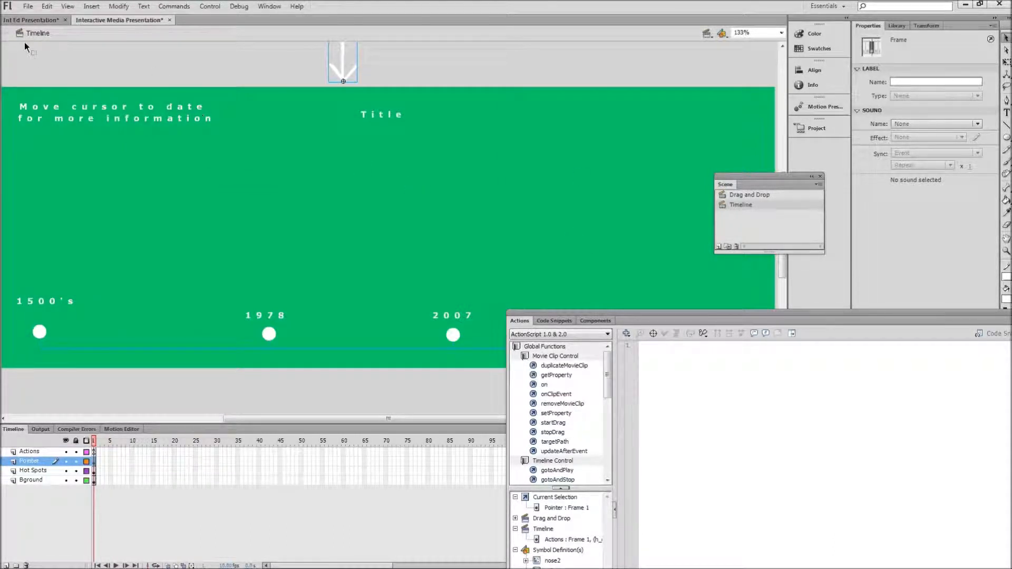
Save the Interactive Media Presentation file and view its Drag and Drop scene before returning to the Timeline scene.
left_click(28, 5)
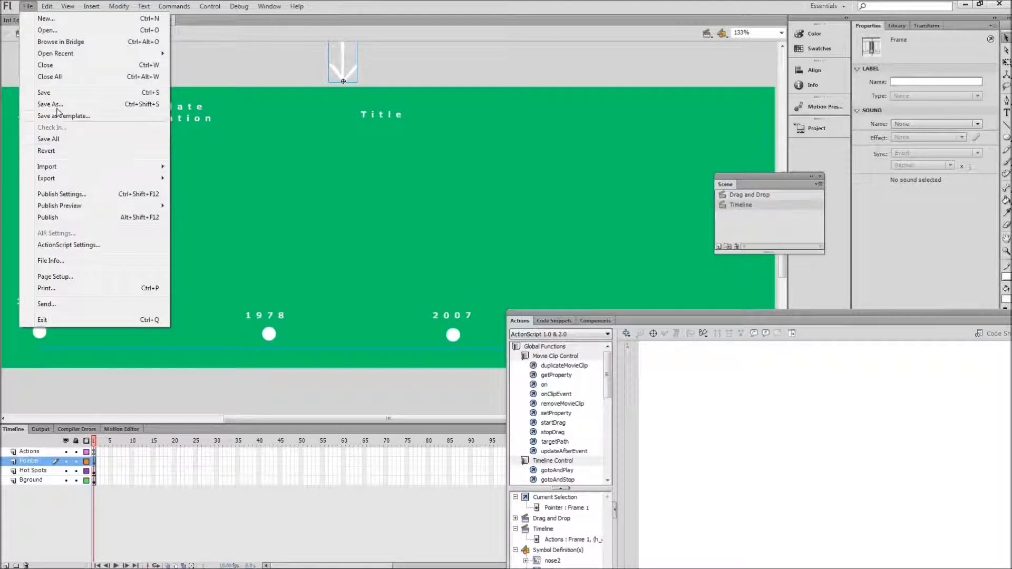
left_click(55, 92)
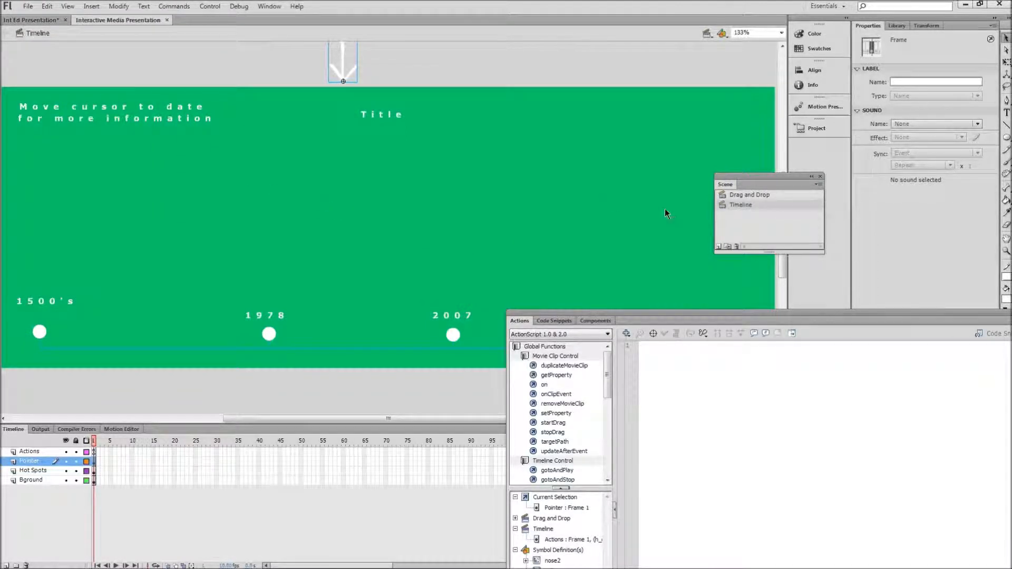
left_click(738, 196)
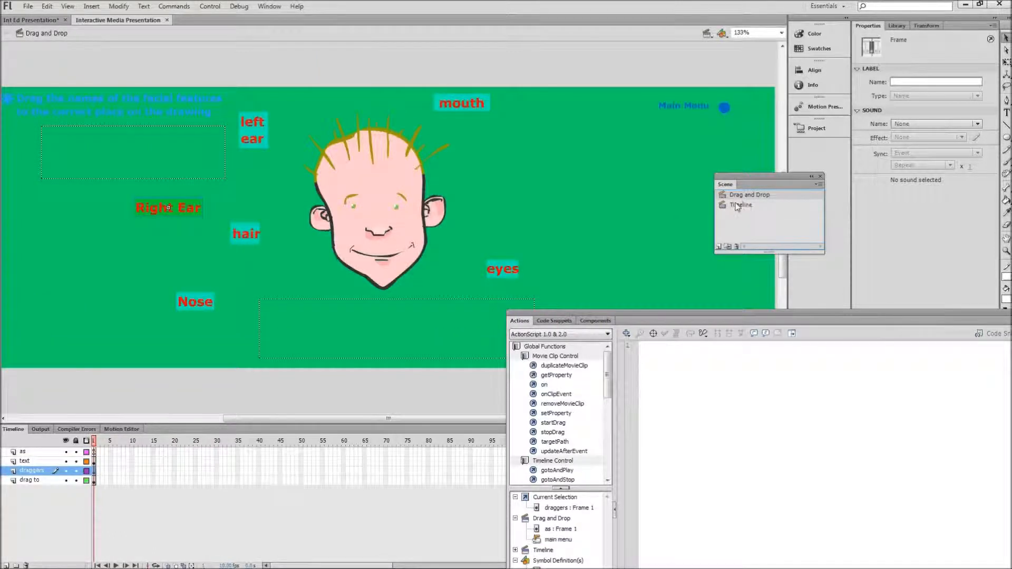
left_click(738, 205)
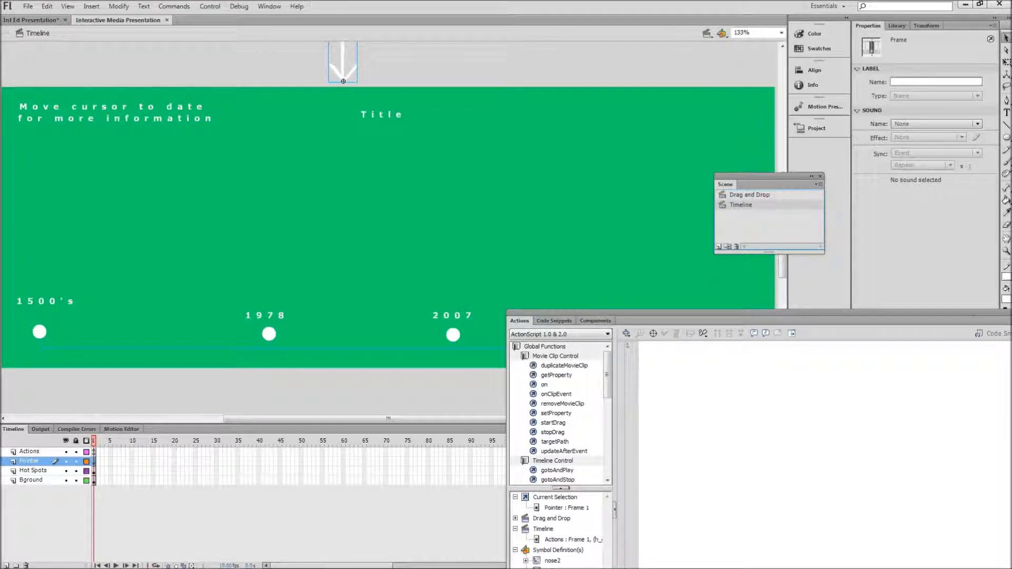
mouse_move(480, 568)
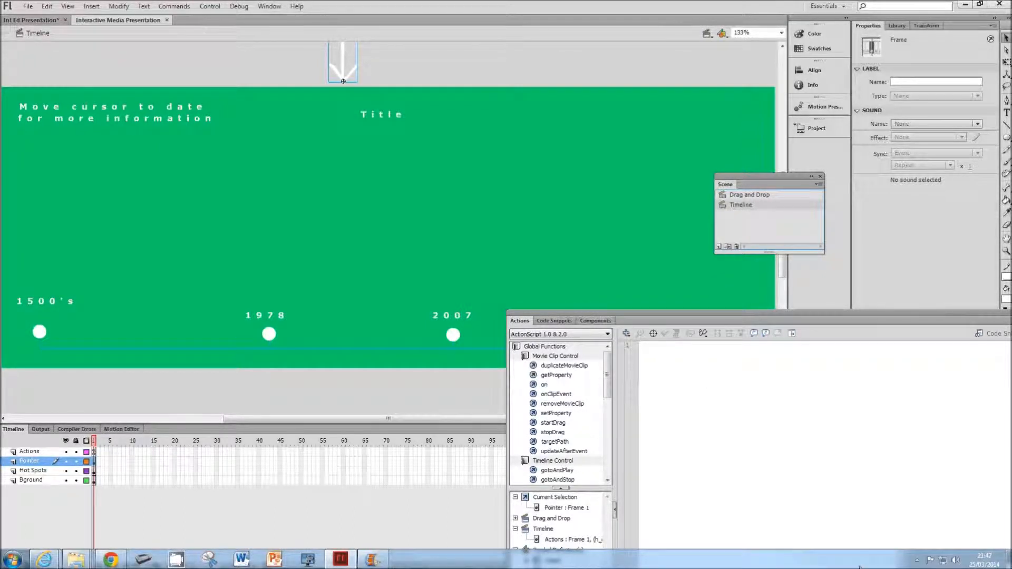